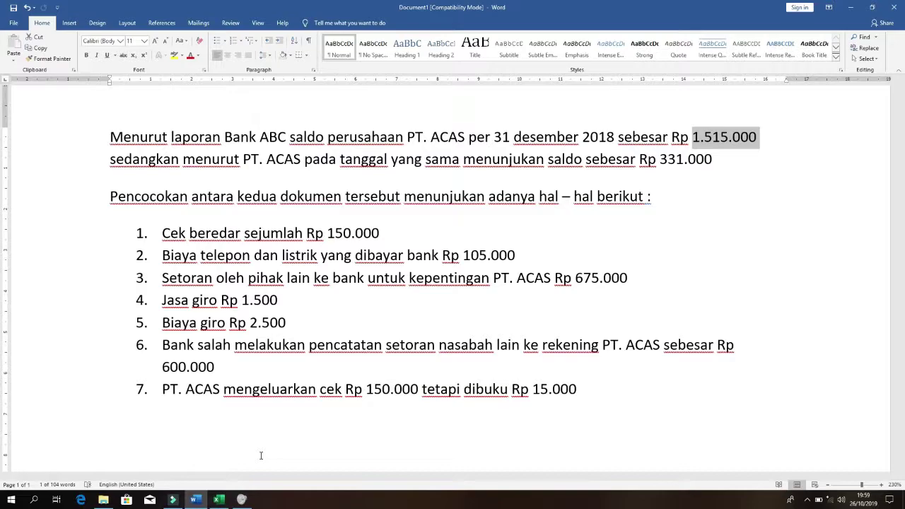
Review the whole reconciliation problem text, from the two reported balances through the seven numbered discrepancies.
left_click(493, 158)
left_click_drag(109, 136, 576, 423)
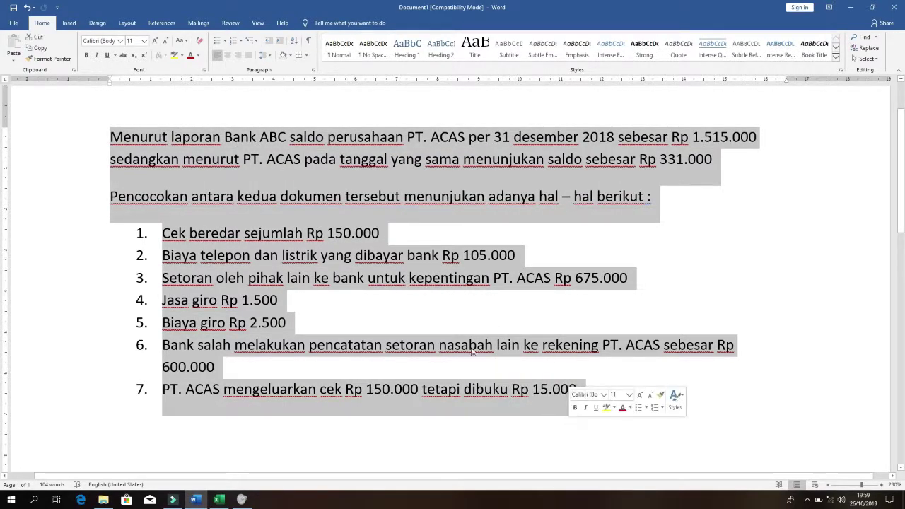
left_click(180, 159)
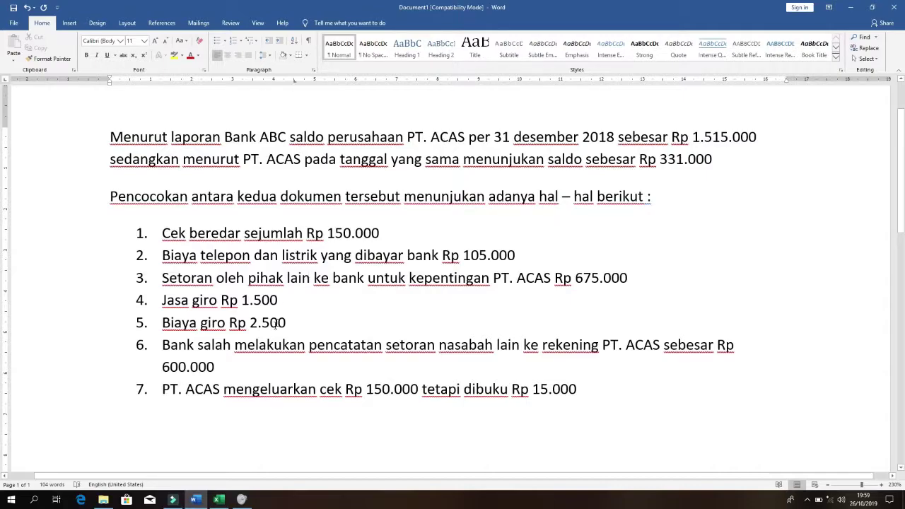
Switch to the Excel workbook and examine the Bank ABC and PT. ACAS columns and the penjumlahan and pengurangan rows.
left_click(218, 499)
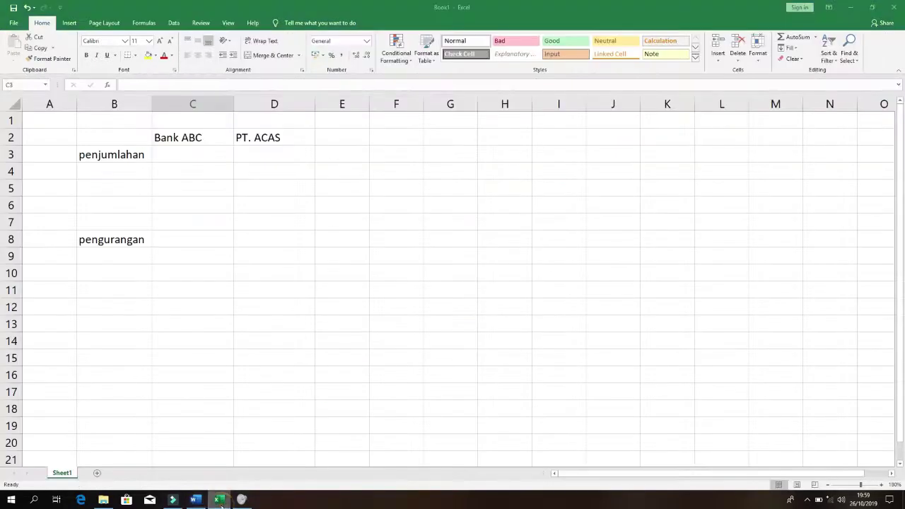
key("Left")
key("Up")
key("Right")
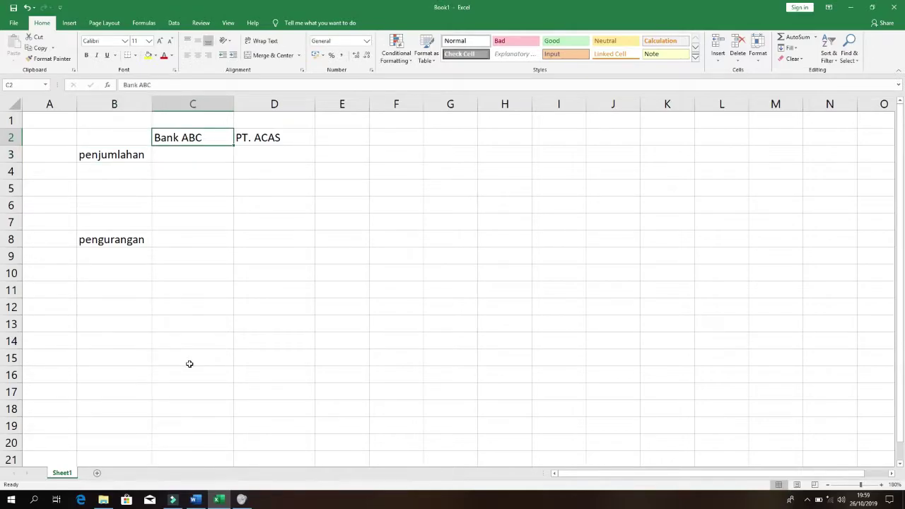
key("Down")
key("Left")
key("Up")
key("Right")
key("shift+Down")
key("shift+Down")
key("shift+Down")
key("shift+Down")
key("shift+Down")
key("shift+Down")
key("shift+Down")
key("Right")
key("shift+Down")
key("shift+Down")
key("shift+Down")
key("shift+Down")
key("shift+Down")
key("shift+Down")
key("shift+Down")
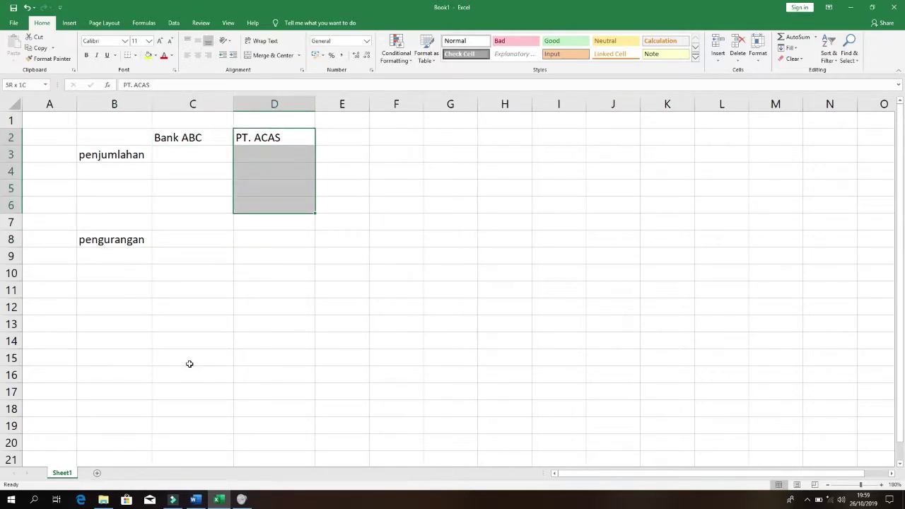
key("Left")
key("Down")
key("Left")
key("Down")
key("Down")
key("Down")
key("Down")
key("Down")
key("Down")
key("Down")
key("Down")
key("Down")
key("Down")
key("Down")
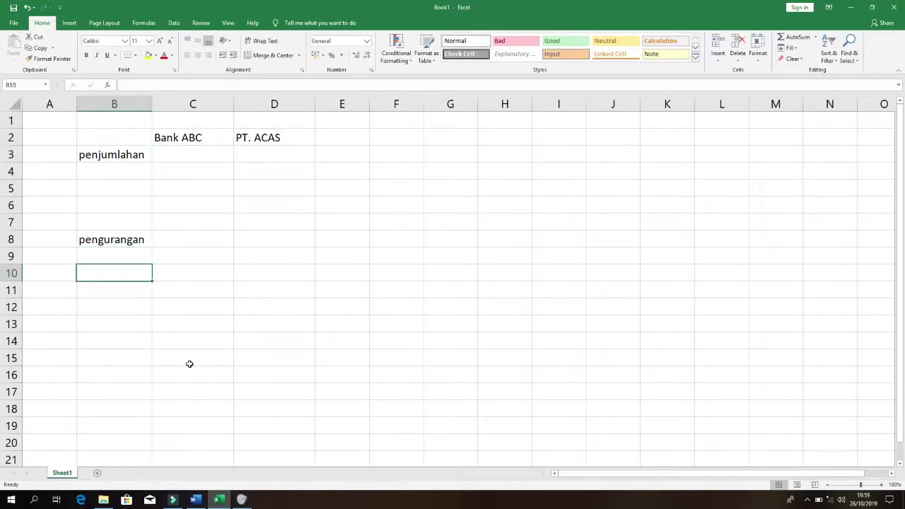
key("Down")
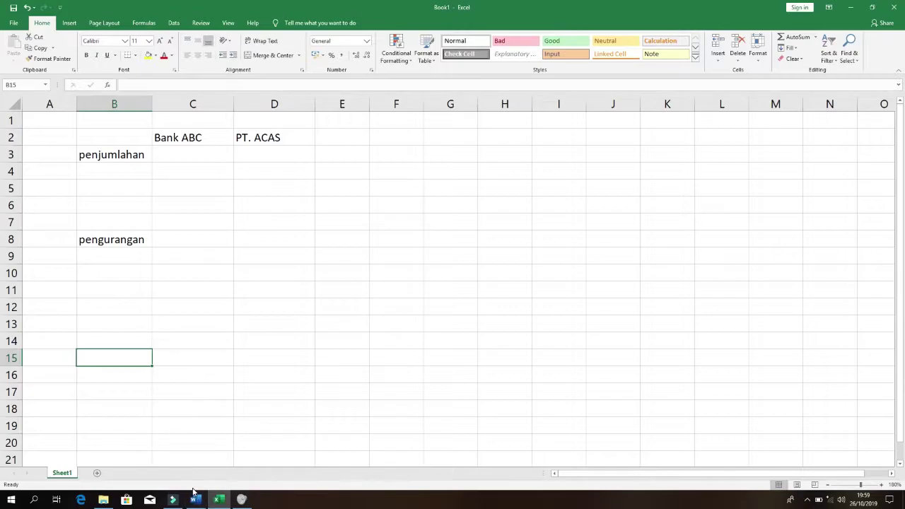
Move the row labels from penjumlahan to pengurangan, B3:B8, down one row so they start in B4.
left_click(139, 153)
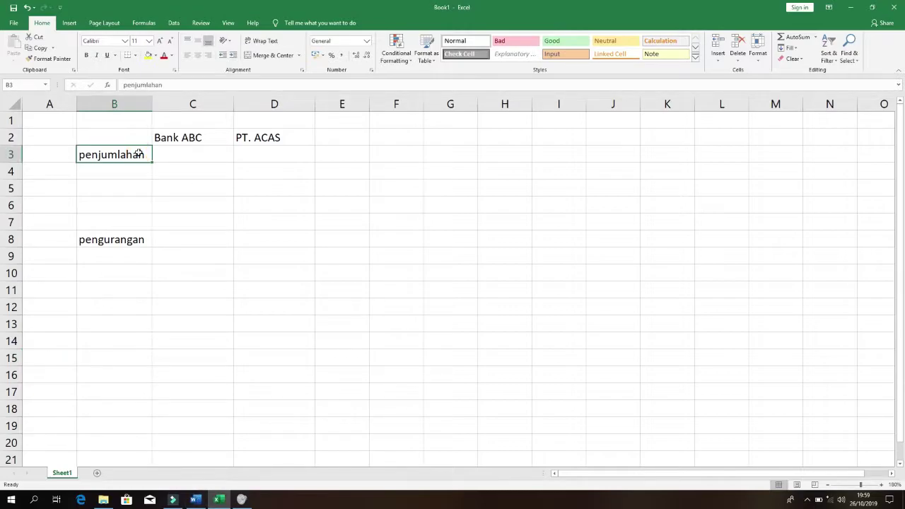
key("shift+Down")
key("shift+Down")
key("shift+Down")
key("shift+Down")
key("shift+Down")
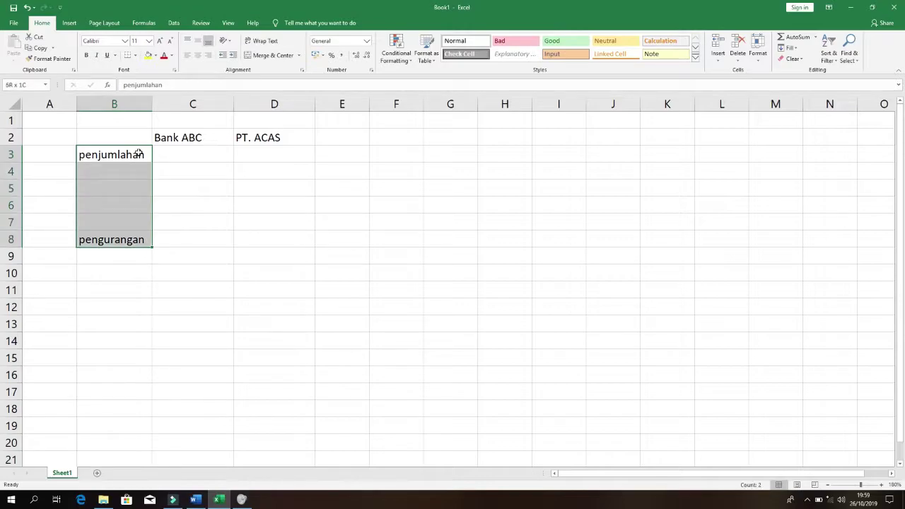
left_click_drag(137, 147, 132, 171)
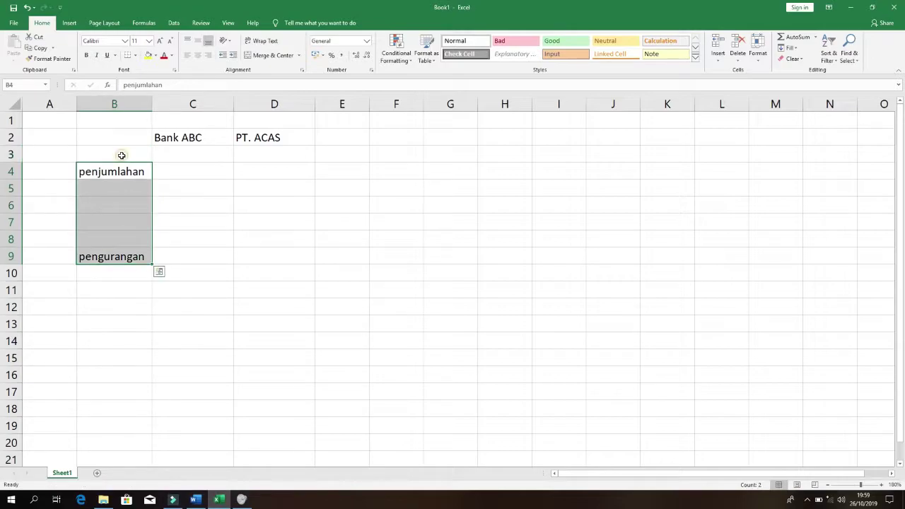
Enter the row label "saldo awal" in cell B3, above penjumlahan.
left_click(121, 155)
type("sal")
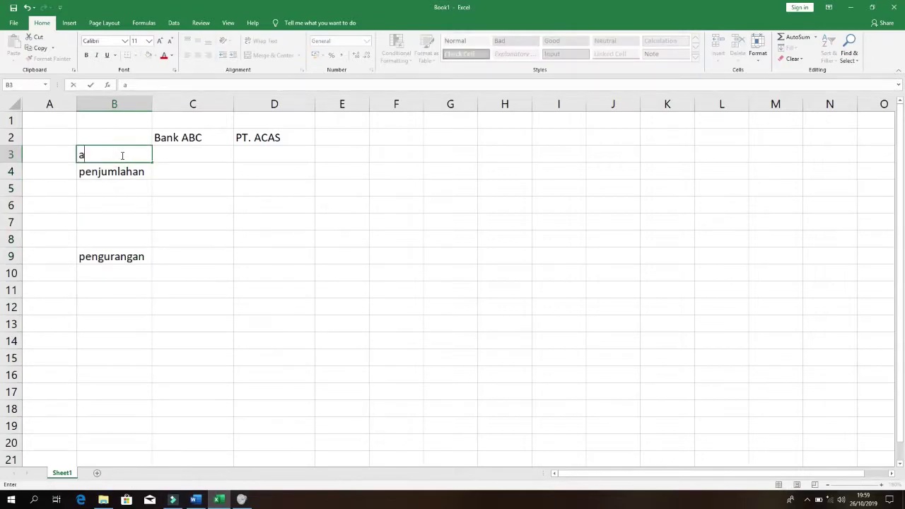
type("do awal")
key("Return")
key("Return")
Enter the label "saldo yang benar" in cell B16 and widen column B to fit it.
key("Down")
key("Down")
key("Down")
key("Down")
key("Down")
key("Down")
key("Down")
key("Down")
key("Down")
key("Down")
key("Down")
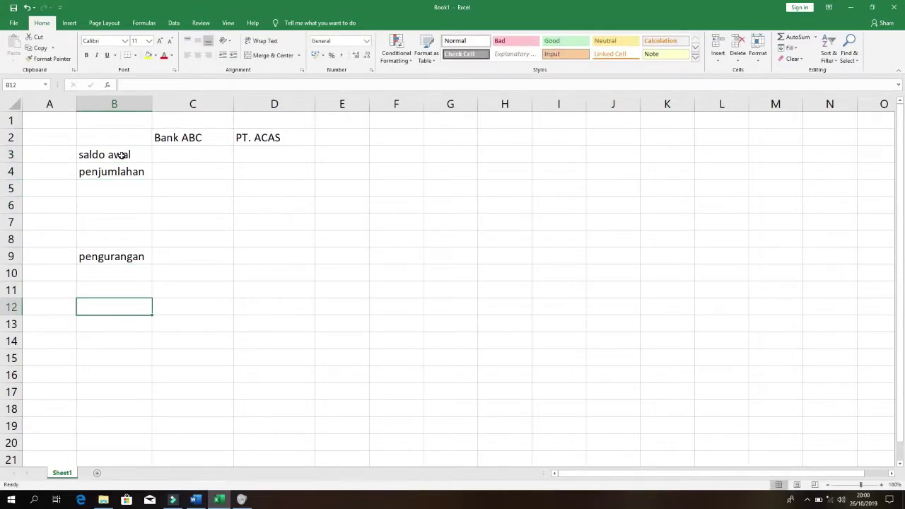
type("saldo ")
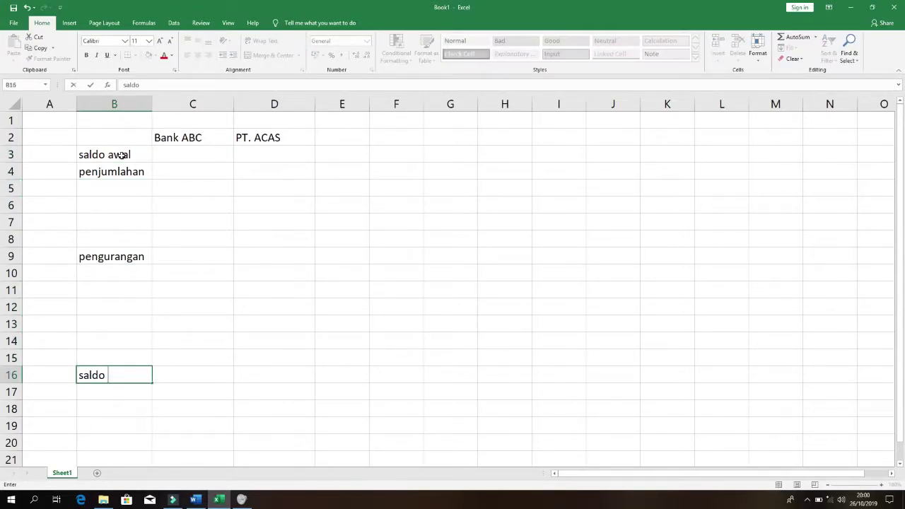
type("yang benar")
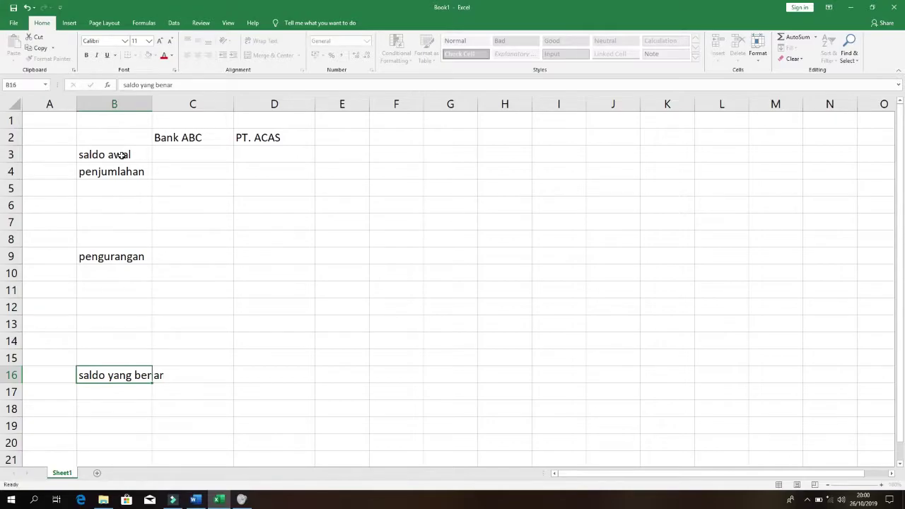
key("Tab")
left_click_drag(155, 97, 172, 97)
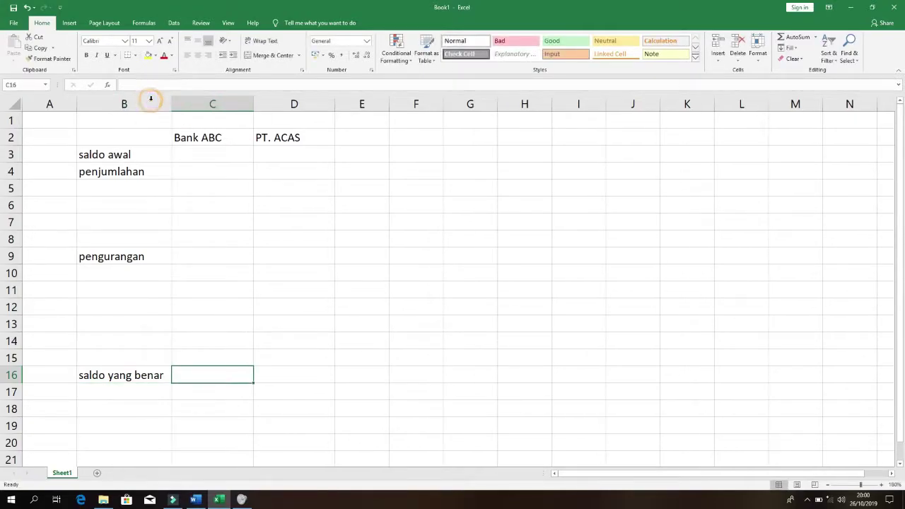
Look up Bank ABC's reported balance in the Word document and enter 1515000 as its saldo awal in cell C3.
left_click(178, 150)
left_click(195, 499)
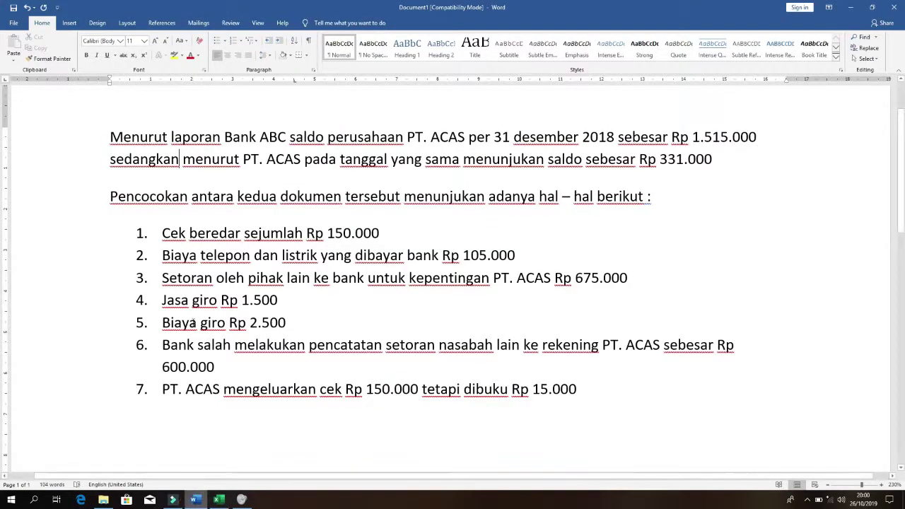
left_click_drag(111, 138, 287, 137)
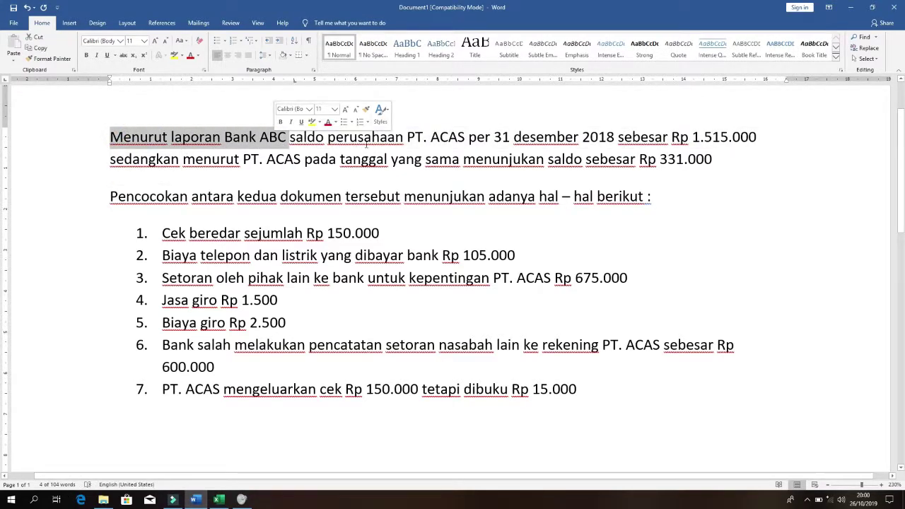
left_click(438, 139)
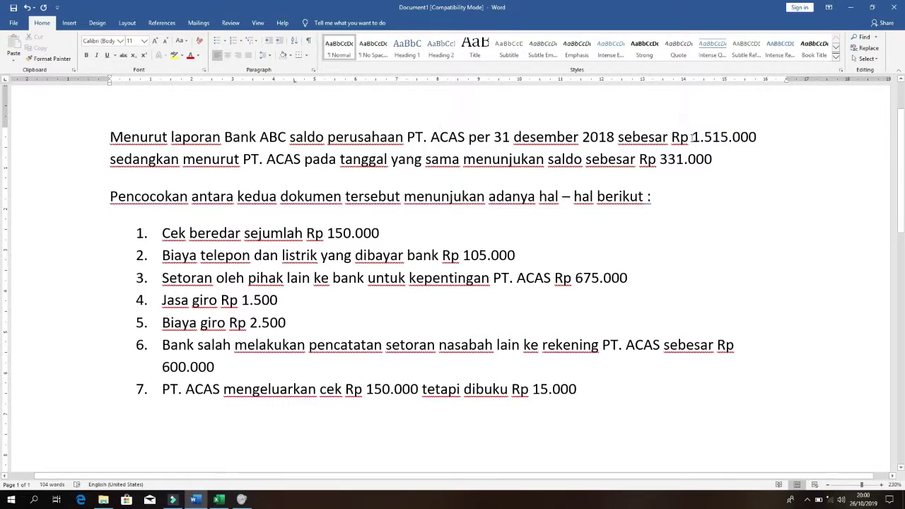
left_click_drag(692, 137, 776, 130)
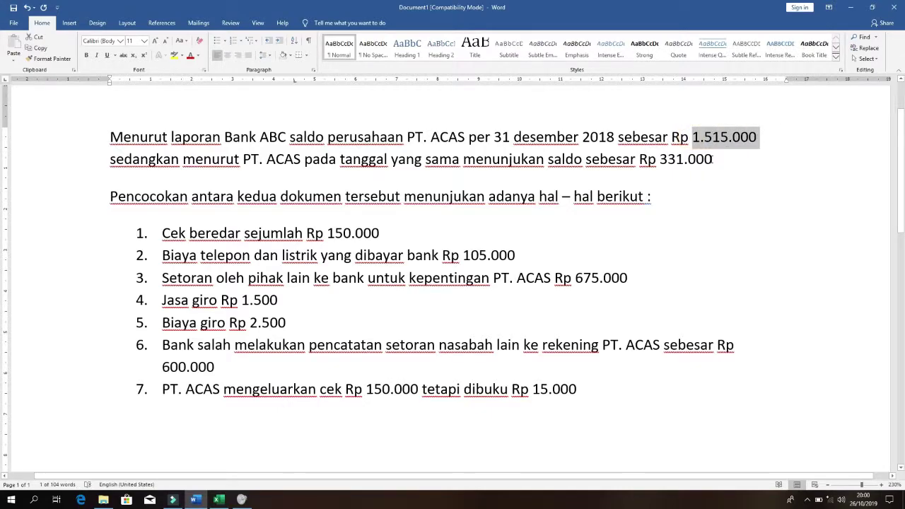
left_click(219, 500)
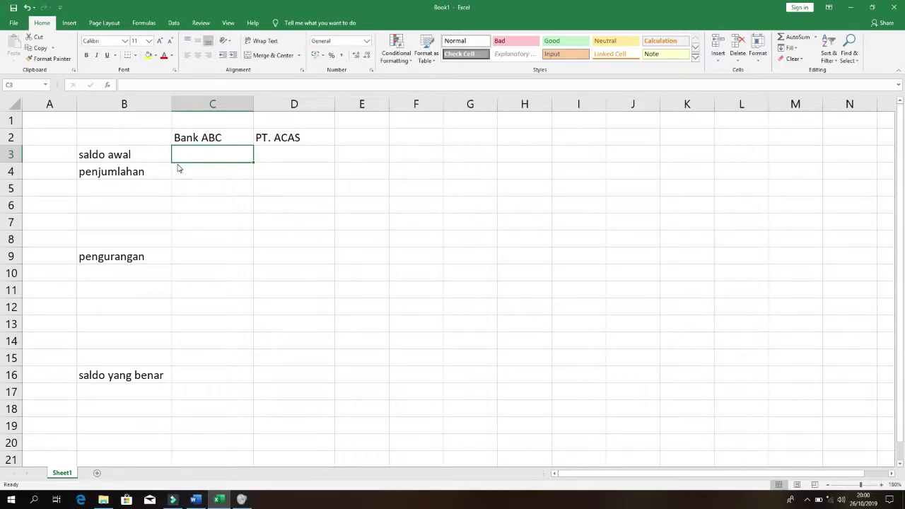
key("alt+Tab")
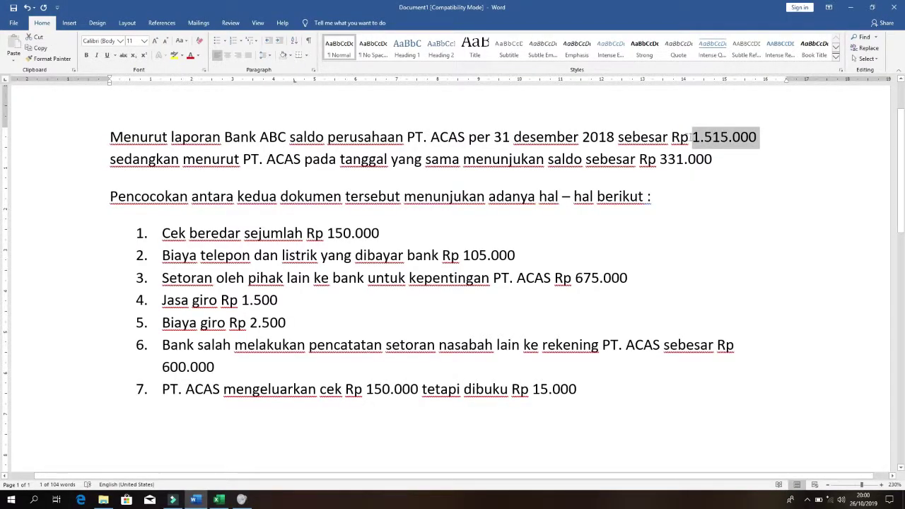
key("alt+Tab")
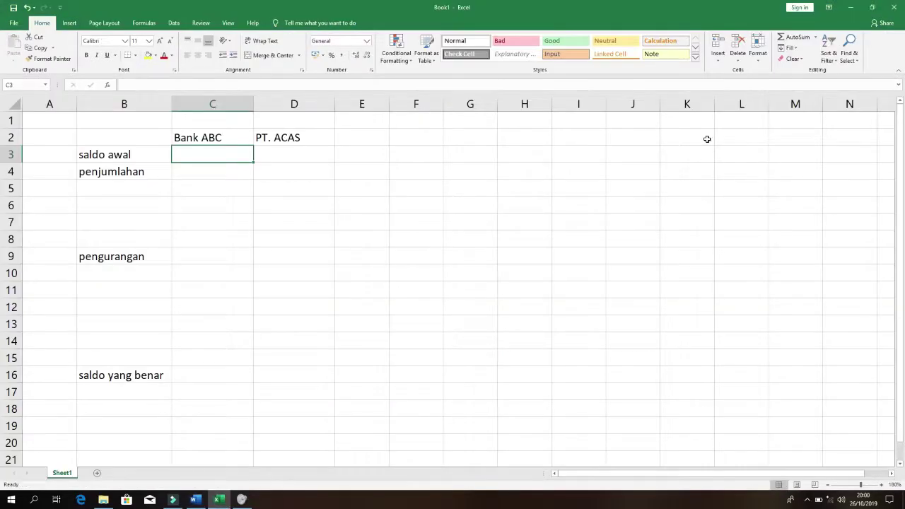
type("1515000")
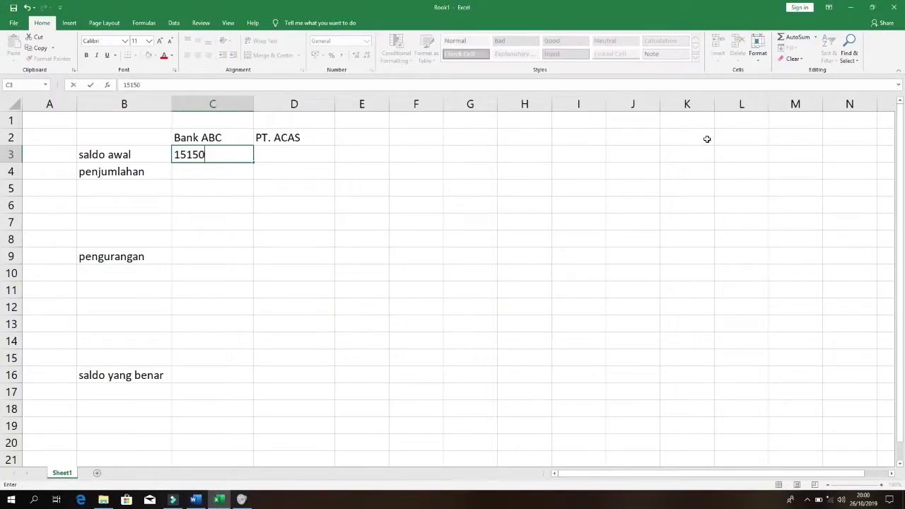
key("ctrl+Return")
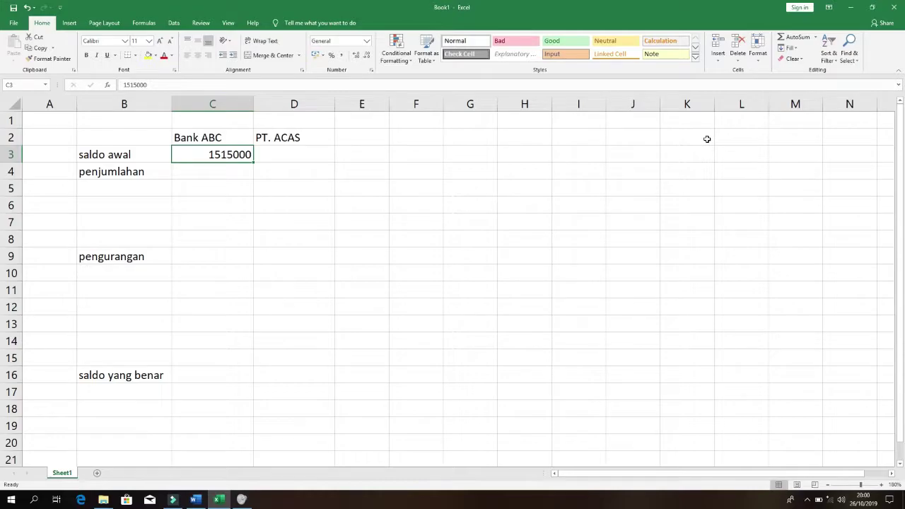
Apply the Accounting number format to the amount cells C3:D16 under both column headings.
key("shift+Down")
key("shift+Down")
key("shift+Down")
key("shift+Down")
key("shift+Down")
key("shift+Down")
key("shift+Down")
key("shift+Down")
key("shift+Down")
key("shift+Down")
key("shift+Down")
key("shift+Down")
key("shift+Right")
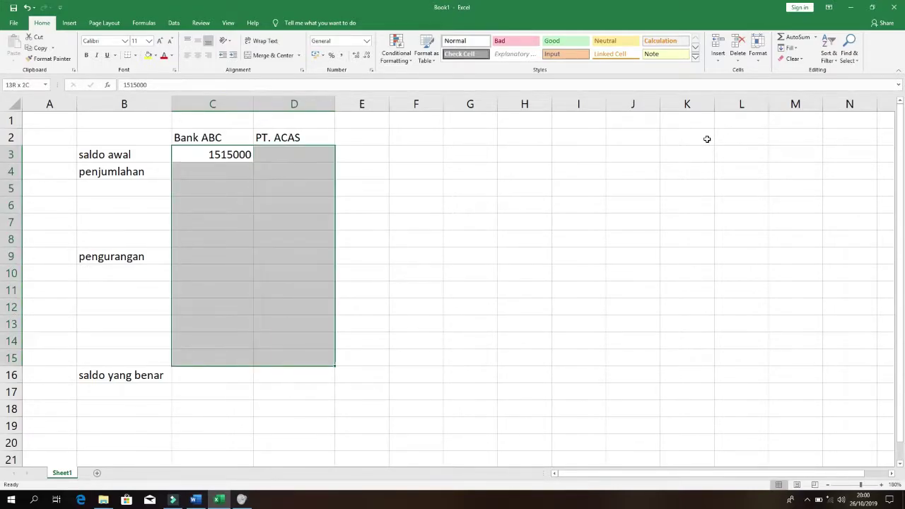
key("shift+Down")
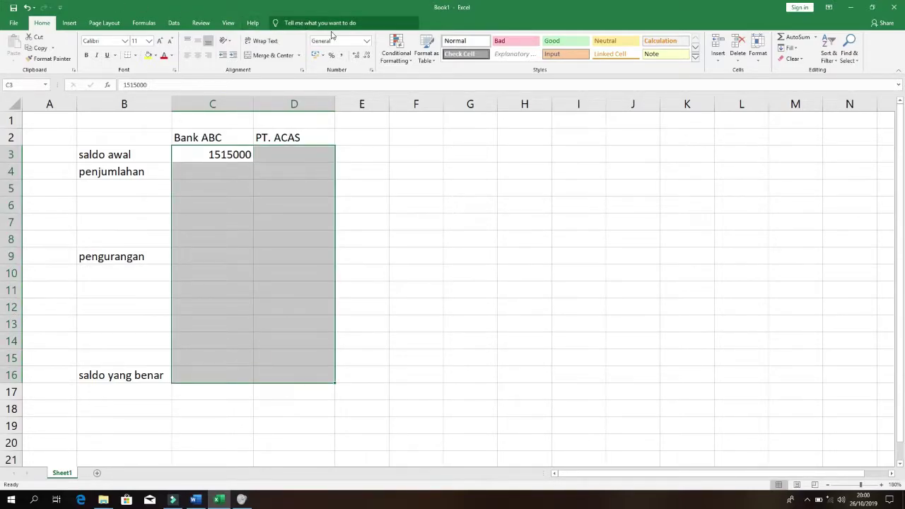
left_click(366, 40)
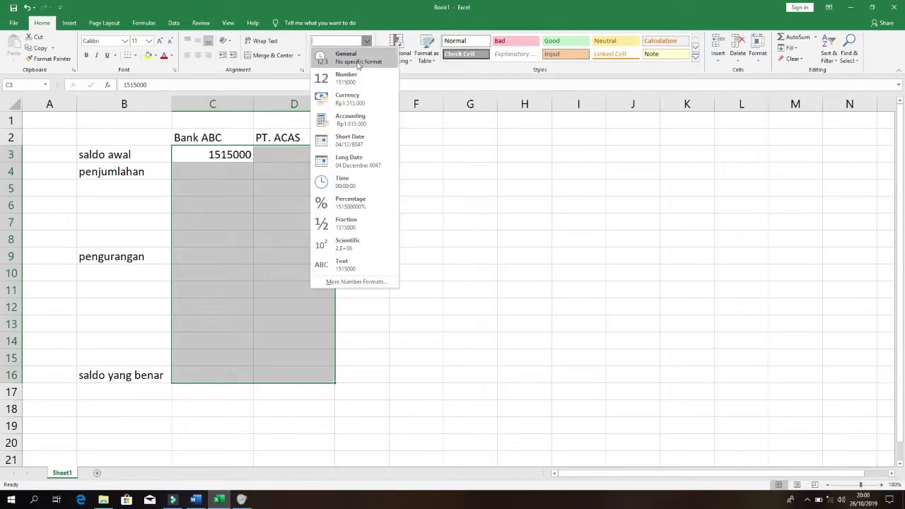
left_click(353, 120)
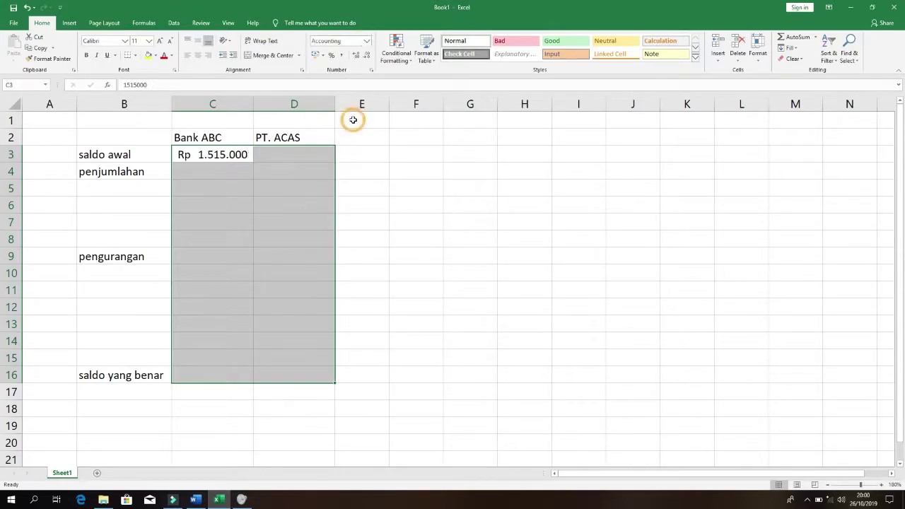
key("Down")
key("Down")
key("Up")
key("Up")
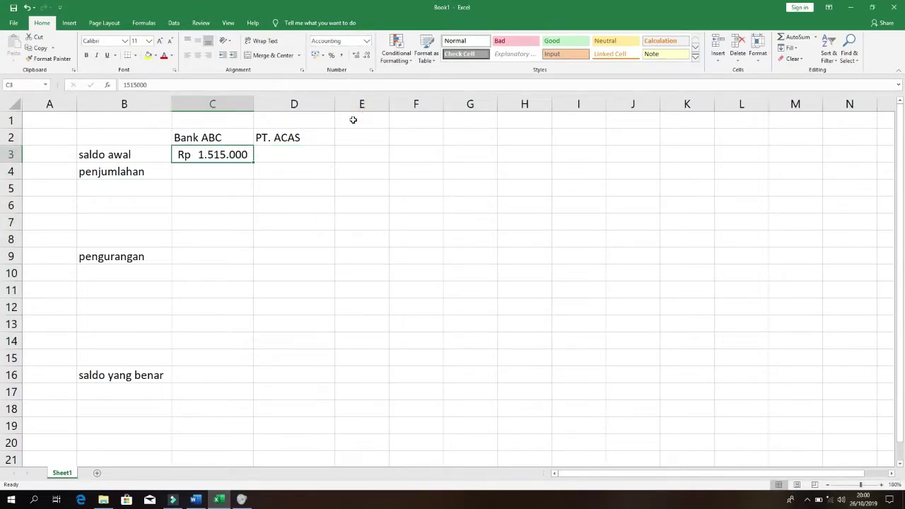
Look up PT. ACAS's own balance in the Word document and enter 331.000 as its saldo awal in cell D3.
key("alt+Tab")
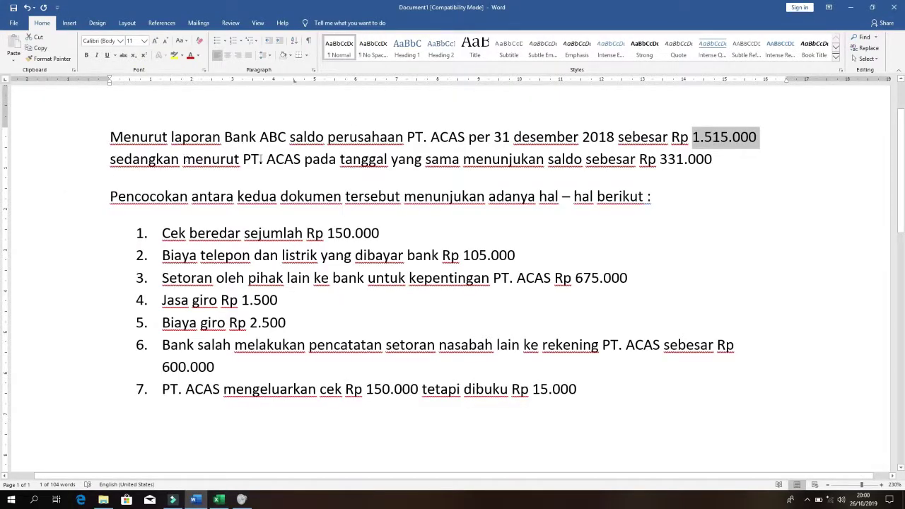
left_click_drag(245, 158, 710, 160)
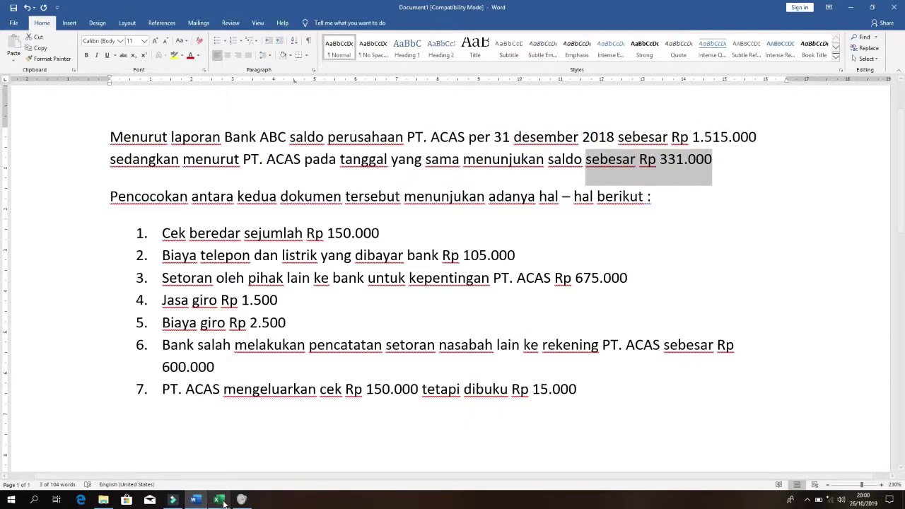
key("alt+Tab")
left_click(262, 153)
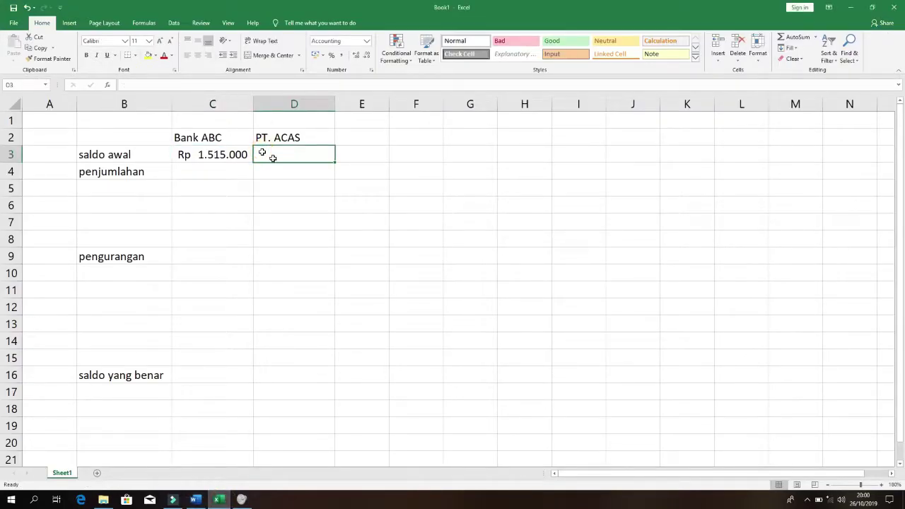
type("331")
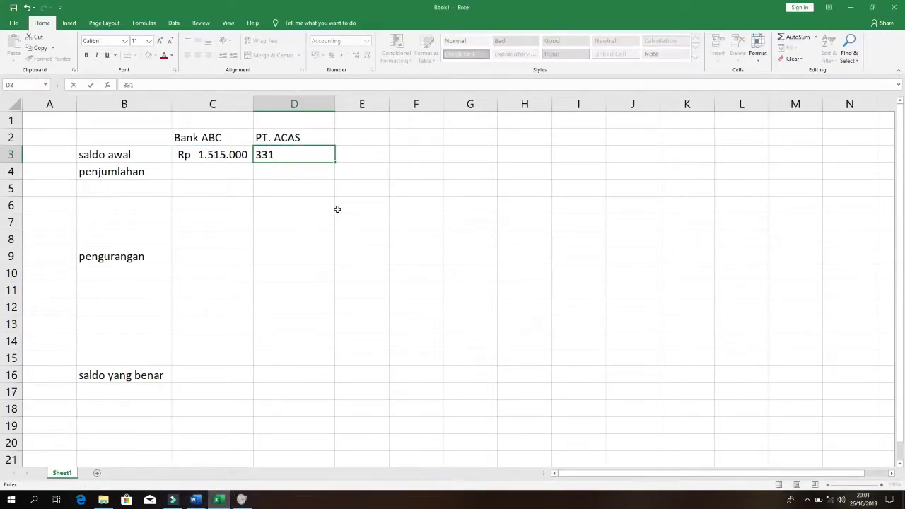
type(".000")
key("Tab")
key("Return")
key("Left")
key("Left")
Switch back to the Word document and review the seven numbered reconciliation items.
key("alt+Tab")
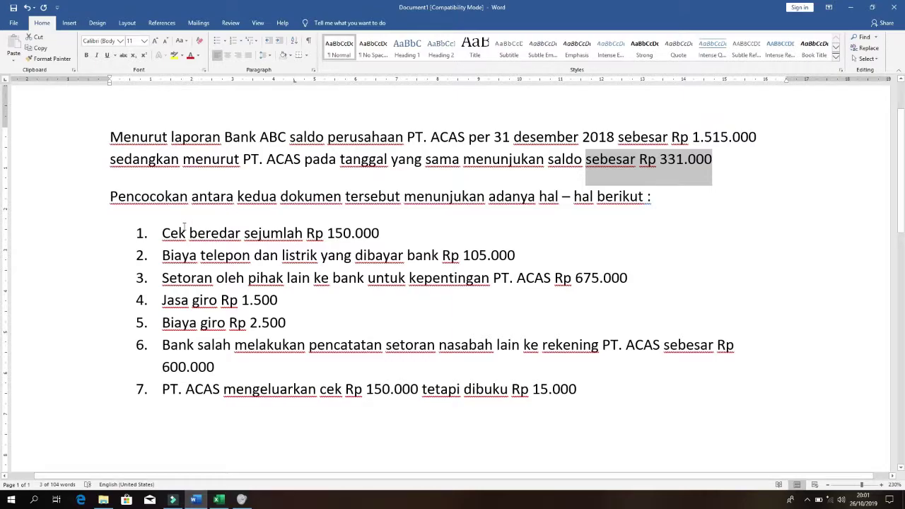
left_click(163, 235)
left_click_drag(235, 267, 578, 389)
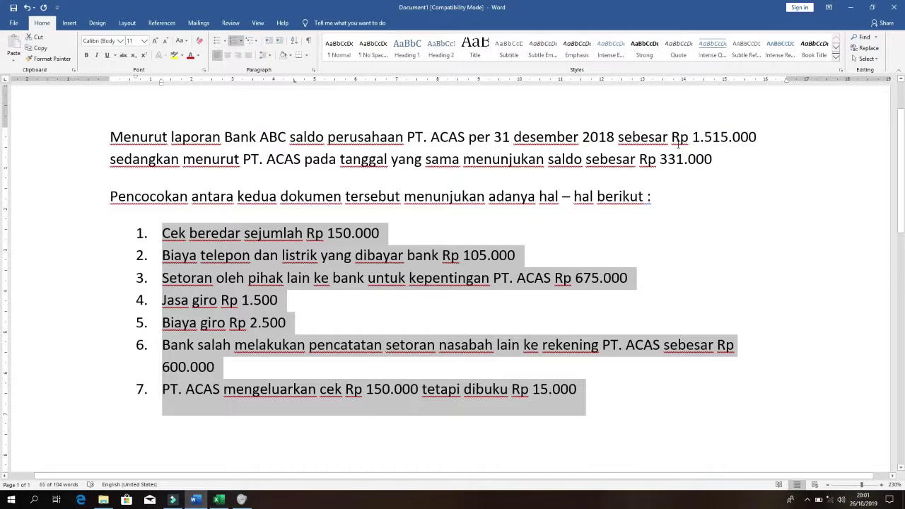
Review the Bank ABC and PT. ACAS balances and the seven reconciliation items, ending at item 1 on the cek beredar.
left_click_drag(670, 137, 756, 139)
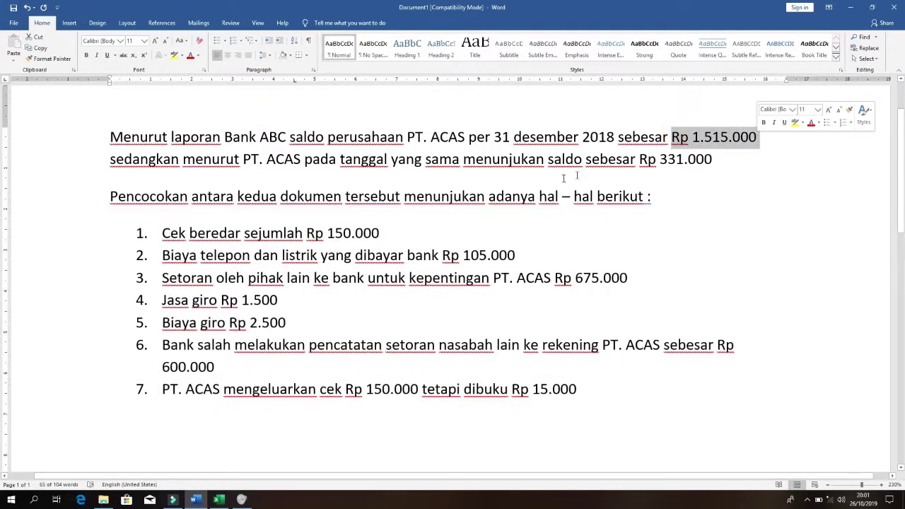
left_click_drag(162, 235, 572, 398)
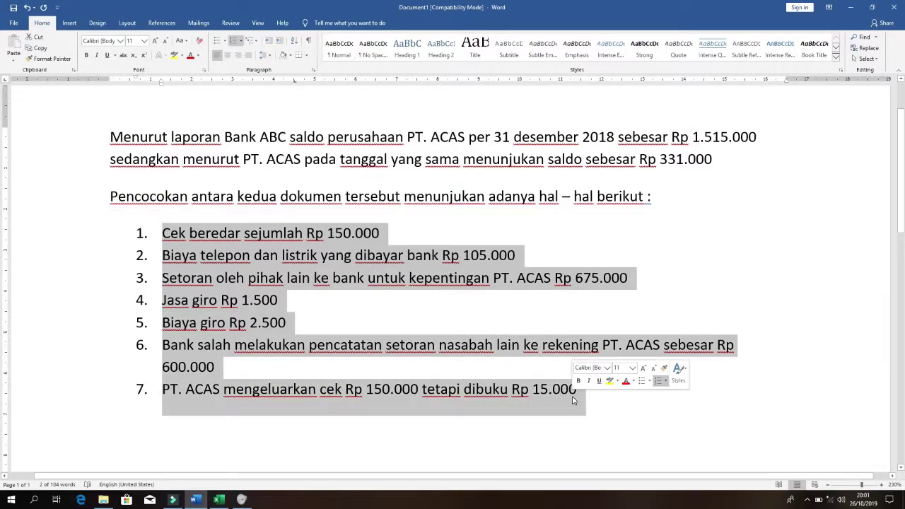
left_click_drag(660, 158, 718, 160)
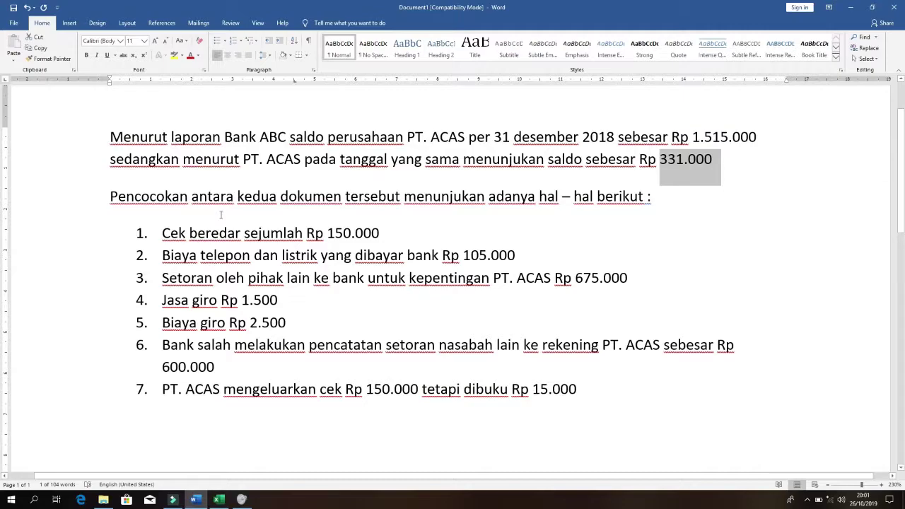
left_click(154, 233)
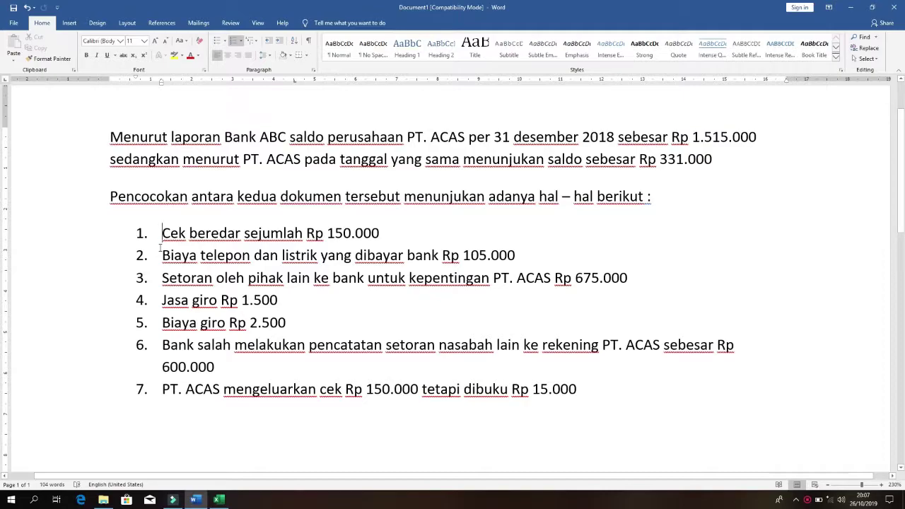
Switch to the Excel workbook and apply an outside border around the reconciliation table B2:D16.
left_click(218, 500)
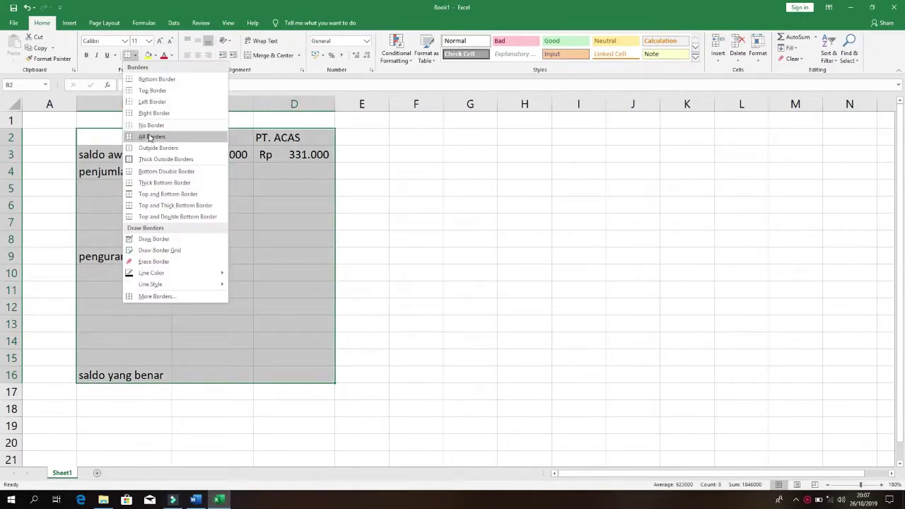
left_click(150, 145)
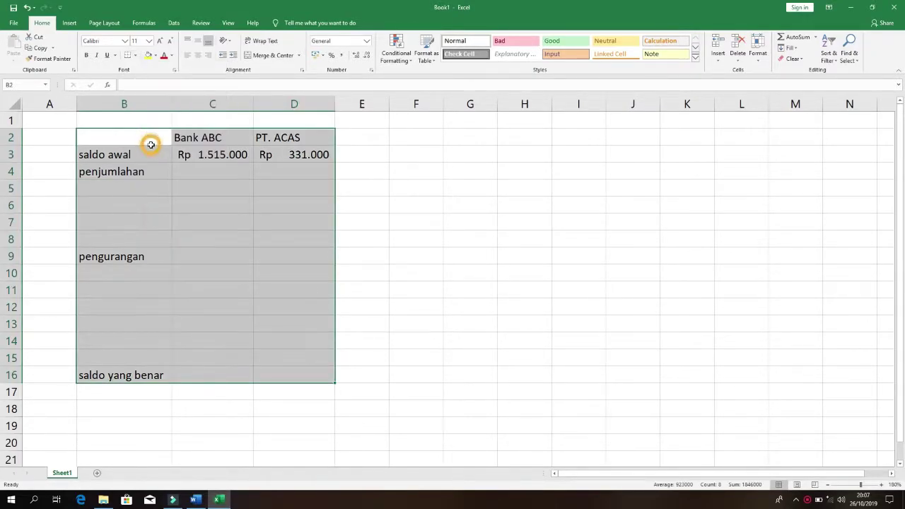
left_click(488, 236)
Enter PT ACAS in cell F3 beside the table as the party issuing the cheque.
left_click(440, 156)
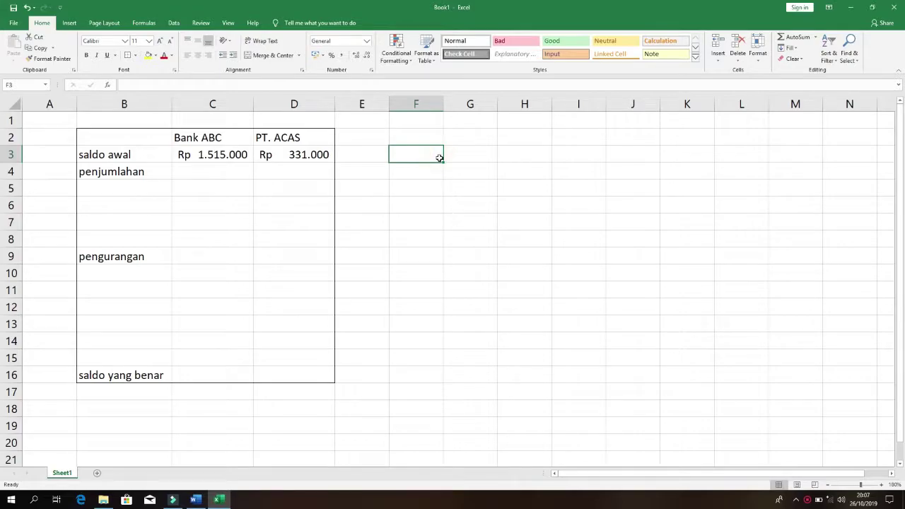
type("PT acas")
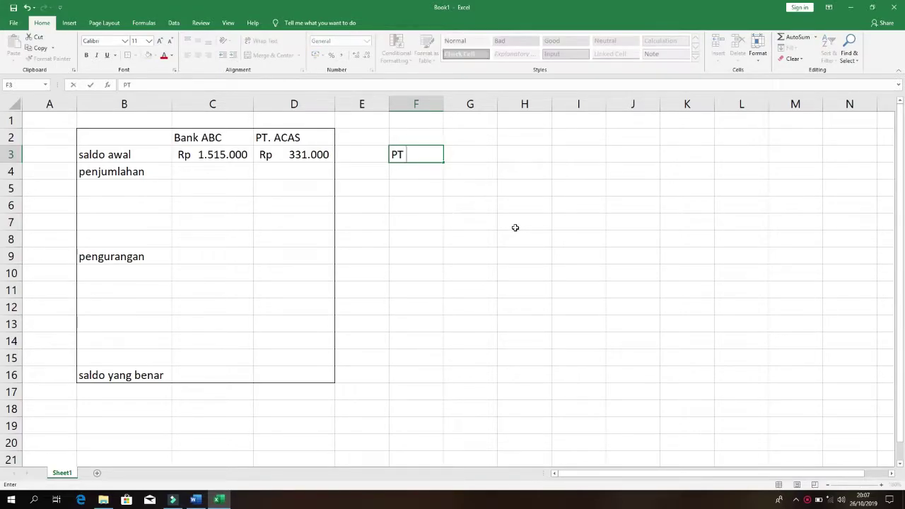
key("BackSpace")
key("BackSpace")
key("BackSpace")
key("BackSpace")
type("ACAS")
key("Tab")
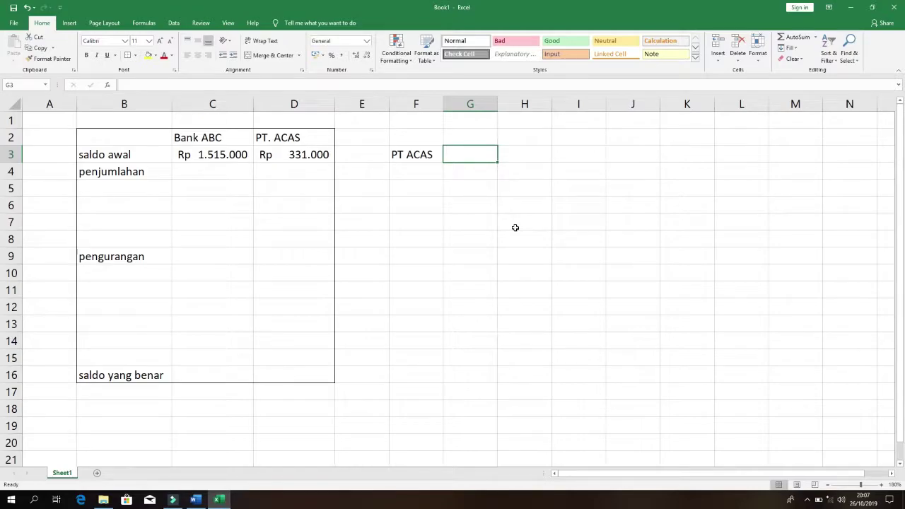
Look up the cek beredar amount in the Word document and enter 150000 in cell G3 beside PT ACAS.
key("alt+Tab")
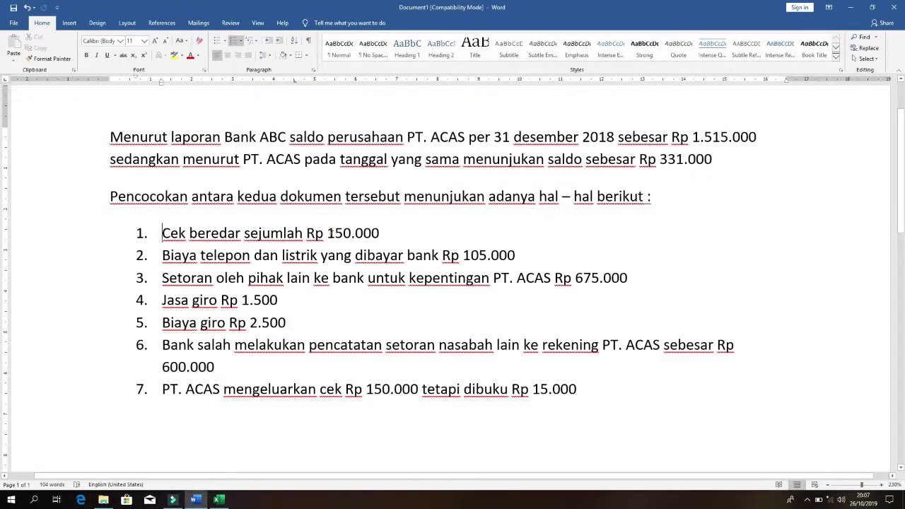
left_click_drag(327, 234, 377, 243)
key("alt+Tab")
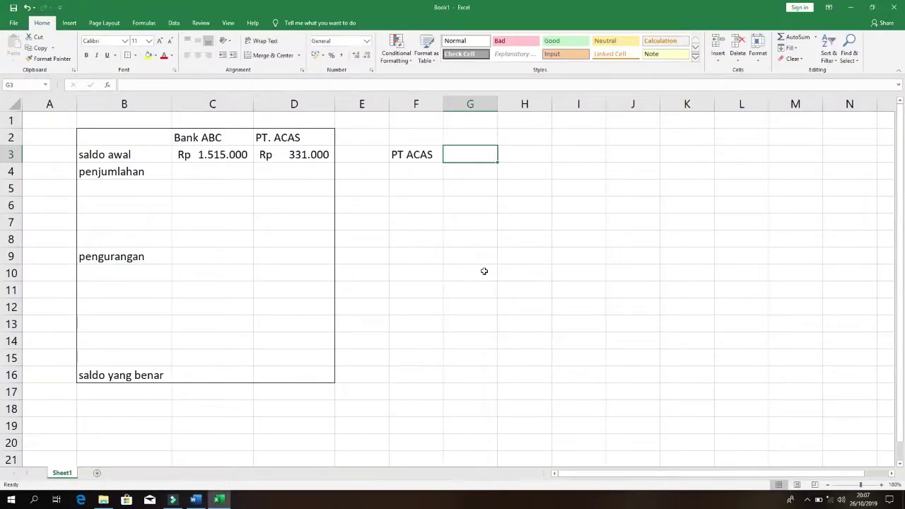
type("150000")
key("Tab")
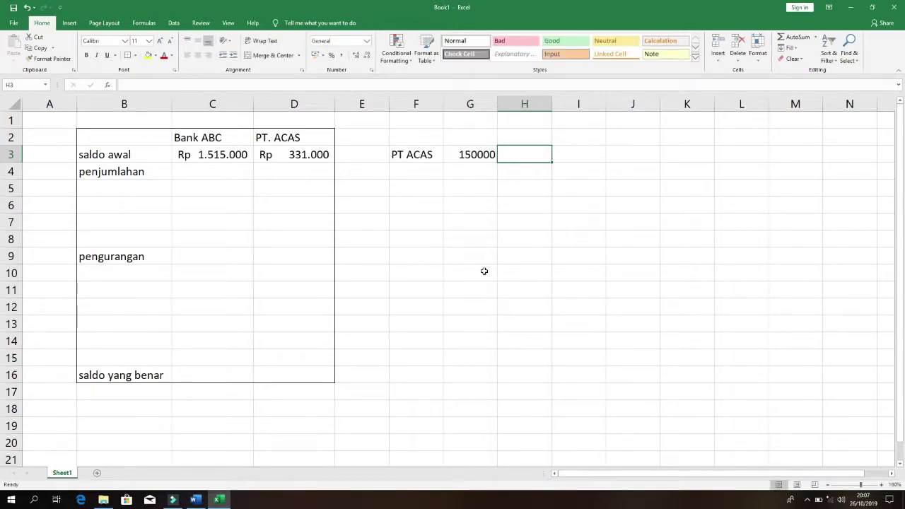
Enter the cheque recipient's first name in cell I3, leaving column H empty.
key("Left")
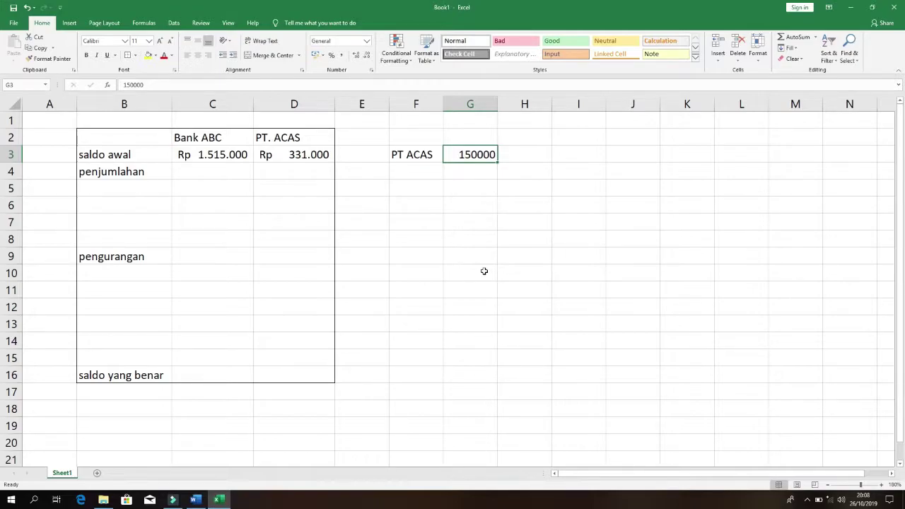
key("Left")
key("Right")
key("Right")
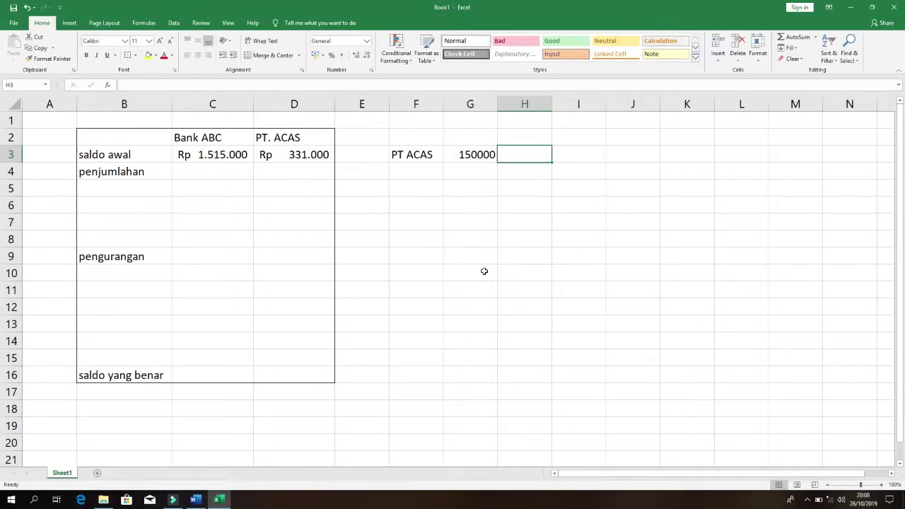
key("Right")
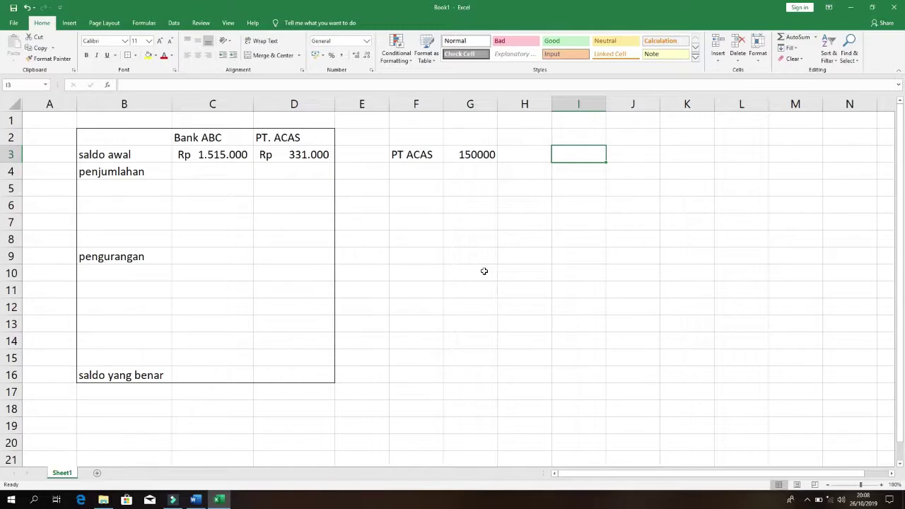
type("andi")
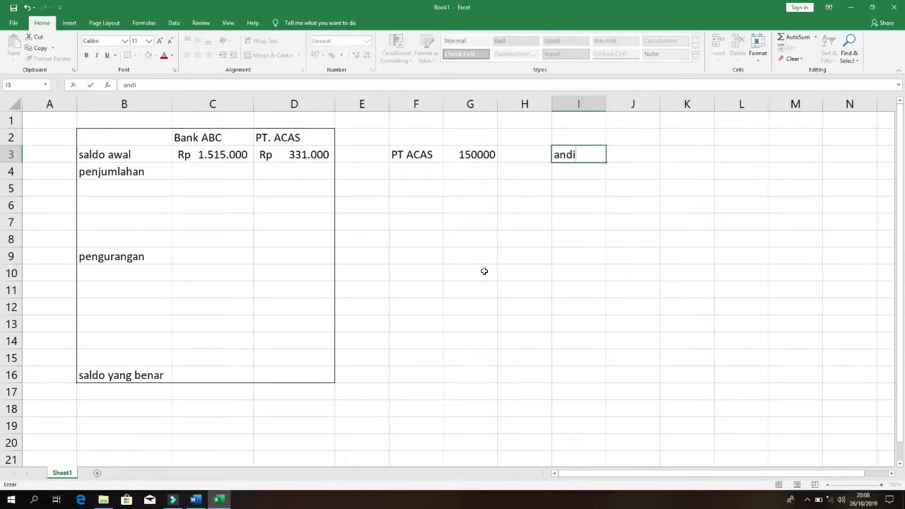
key("Left")
key("Left")
key("Left")
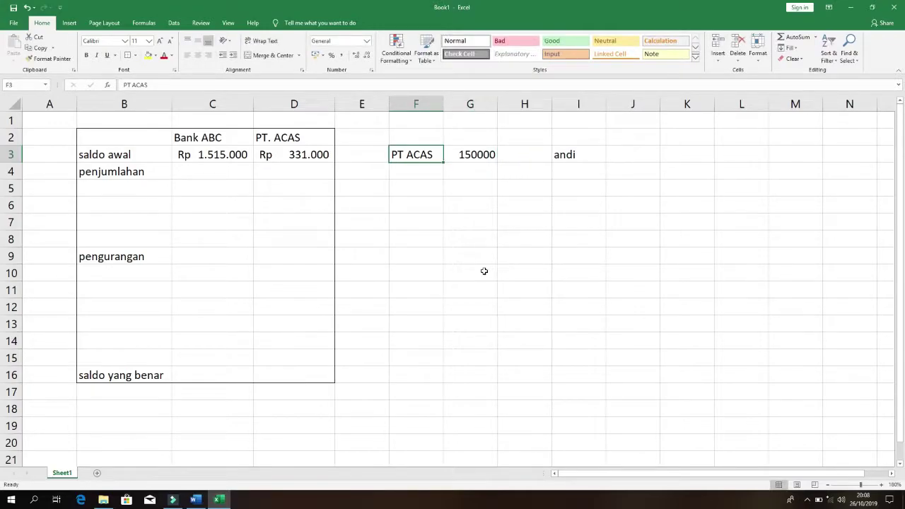
key("Right")
key("Right")
key("Right")
key("Left")
key("Left")
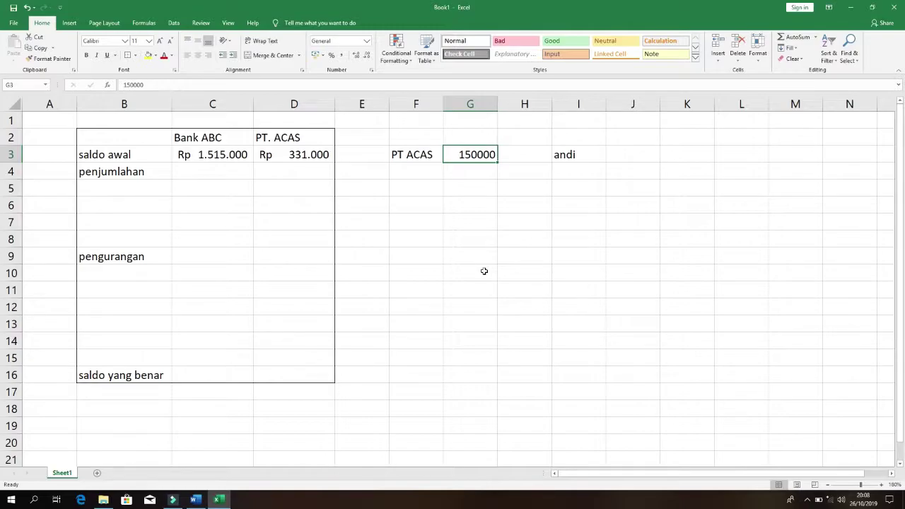
Put the amount in G3 in parentheses as (150000) to record it as a deduction for PT ACAS.
left_click(570, 154)
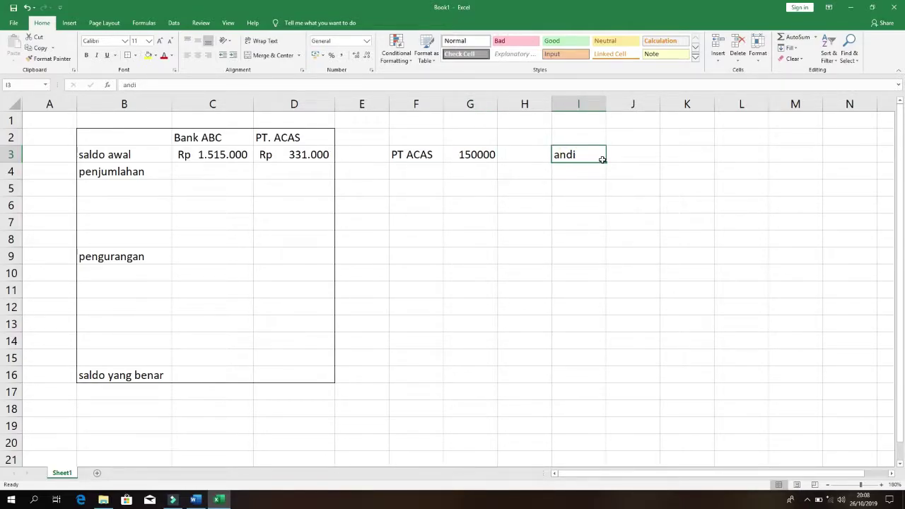
left_click(453, 158)
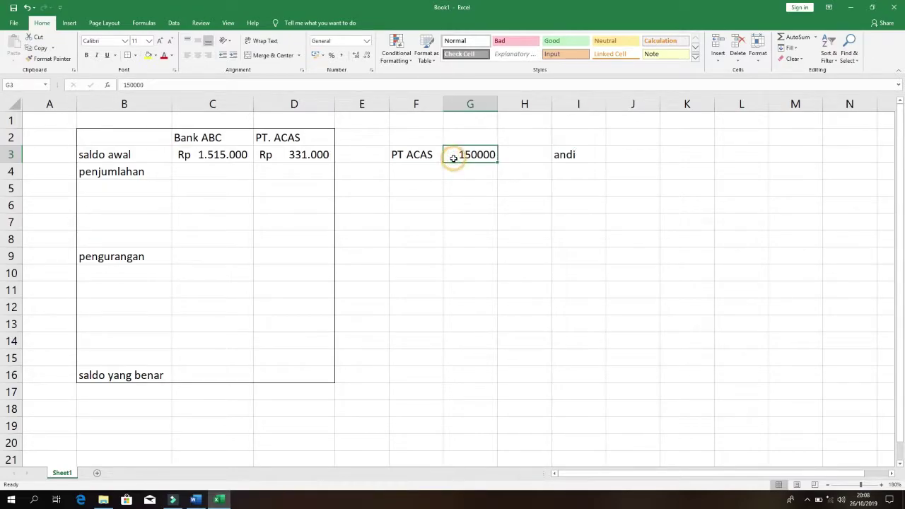
left_click(124, 85)
type("(")
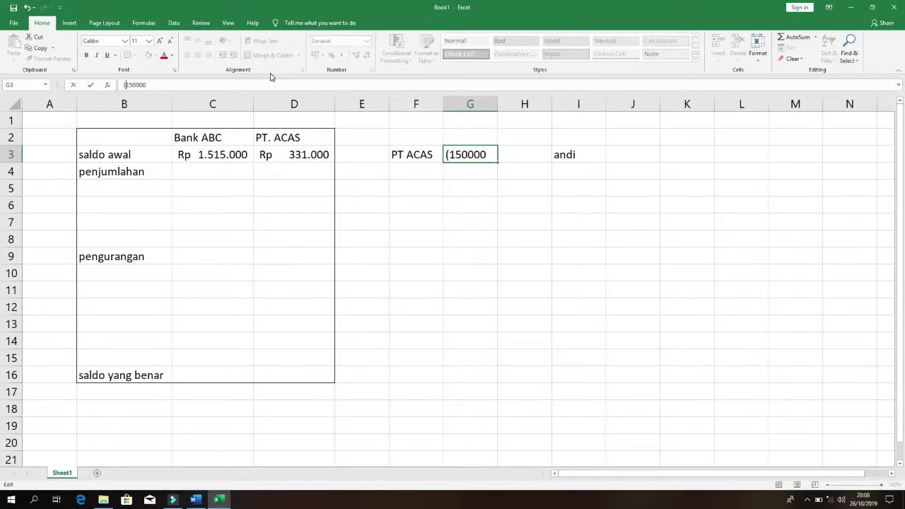
type(")")
key("Return")
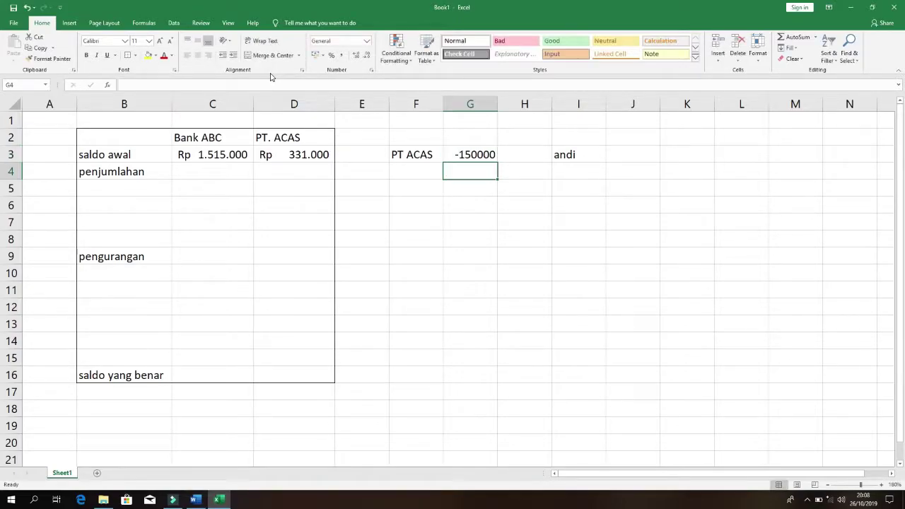
key("Up")
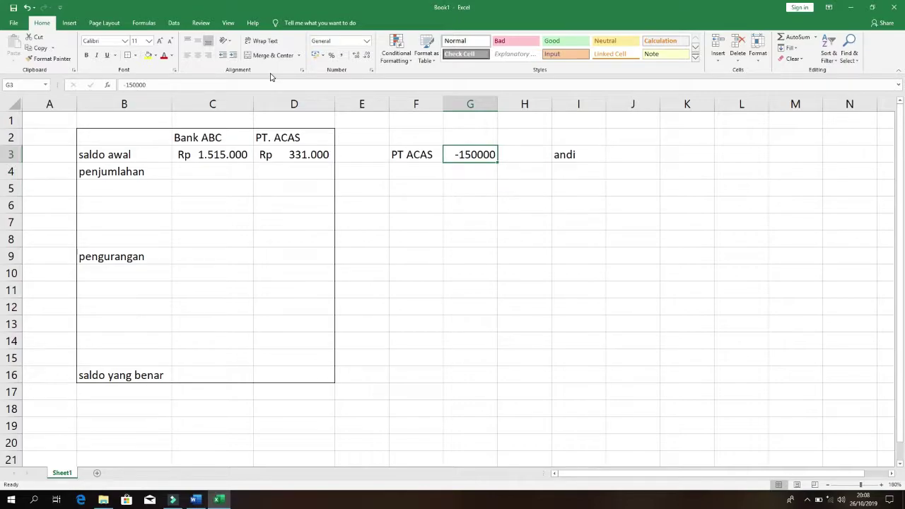
Enter 150000 in cell J3 as the amount received by the cheque recipient.
key("Right")
key("Right")
key("Right")
key("Left")
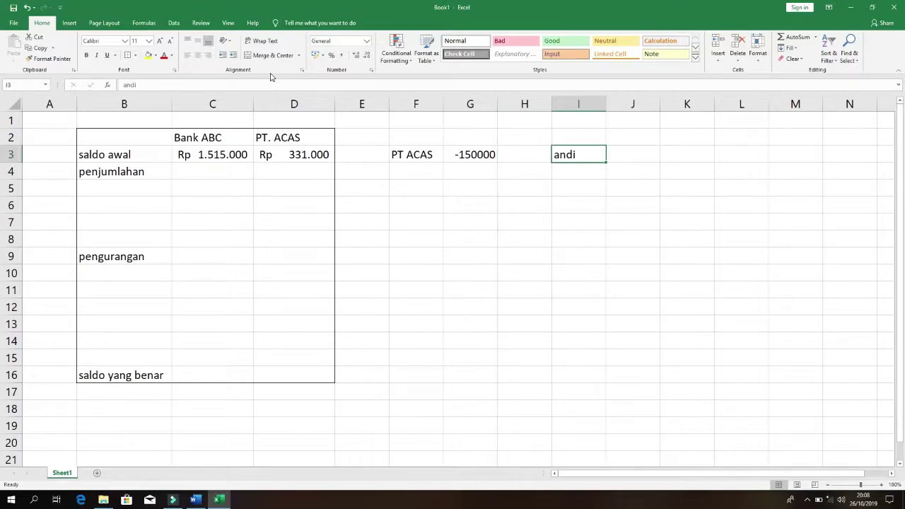
key("Right")
key("Left")
key("Right")
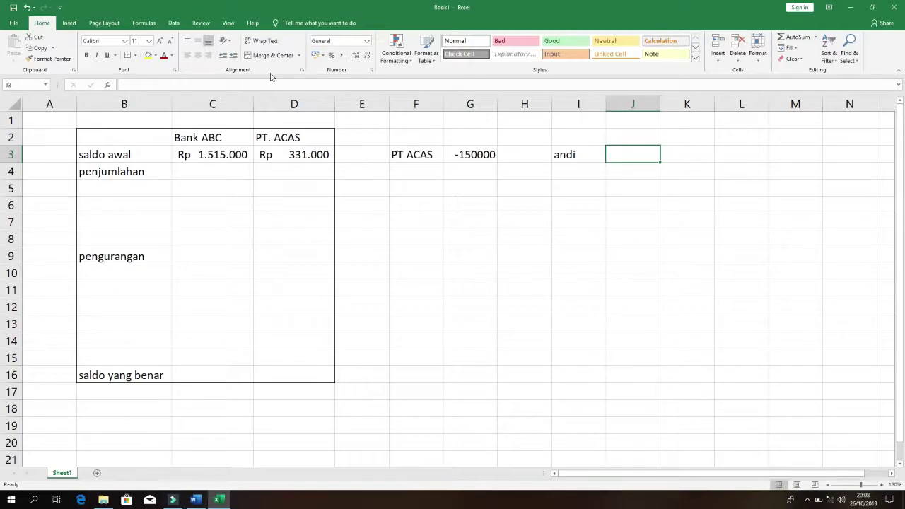
type("(")
type("150")
key("BackSpace")
key("BackSpace")
key("BackSpace")
key("BackSpace")
type("150000")
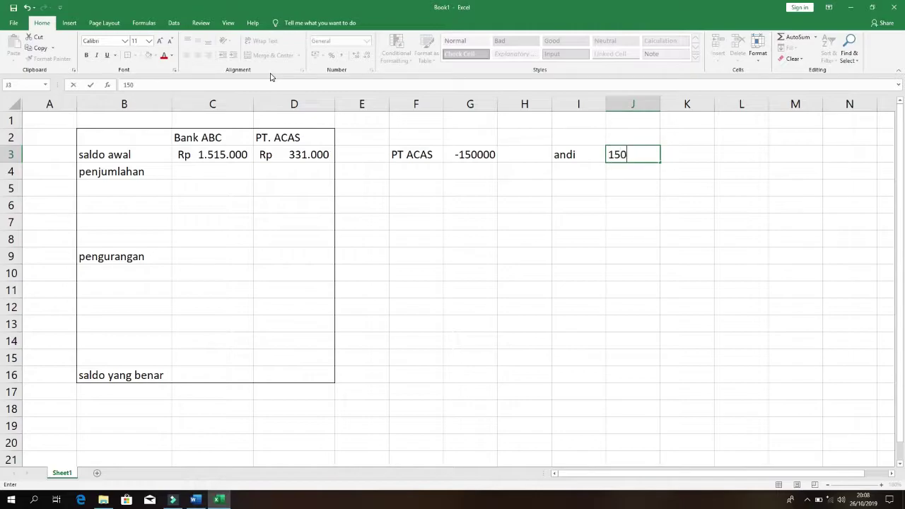
key("Return")
key("Left")
key("Left")
key("Left")
key("Left")
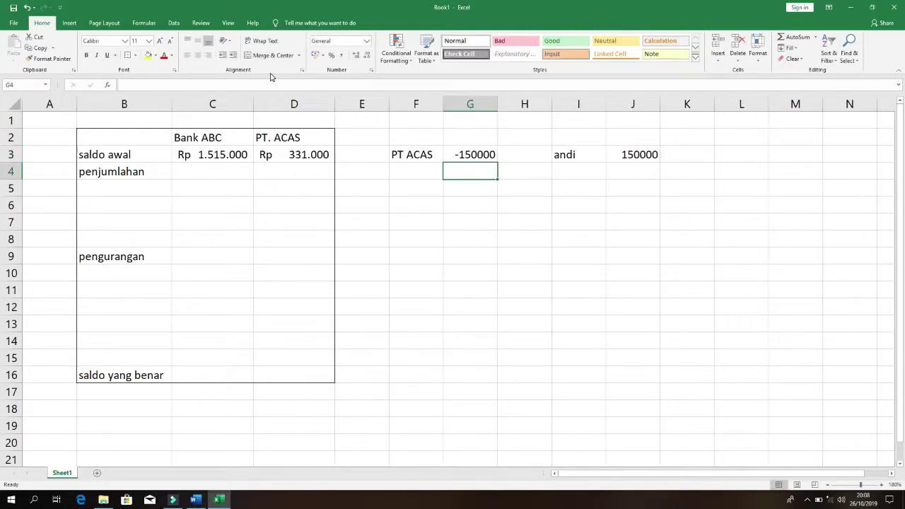
Point out the recipient's entry in I3:J3, then switch to Word and highlight the date 31 desember 2018.
key("Down")
key("Right")
key("Right")
key("Right")
key("Up")
key("Up")
key("shift+Right")
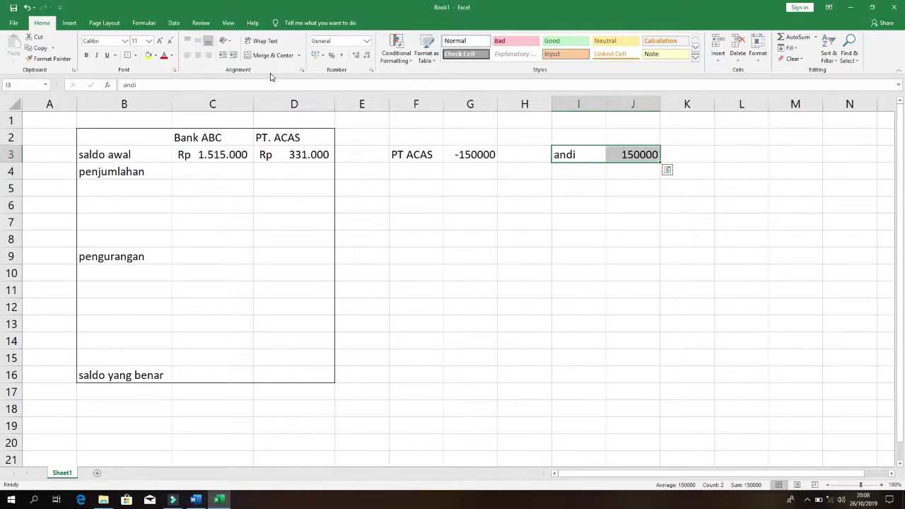
key("Down")
key("alt+Tab")
left_click_drag(494, 137, 617, 137)
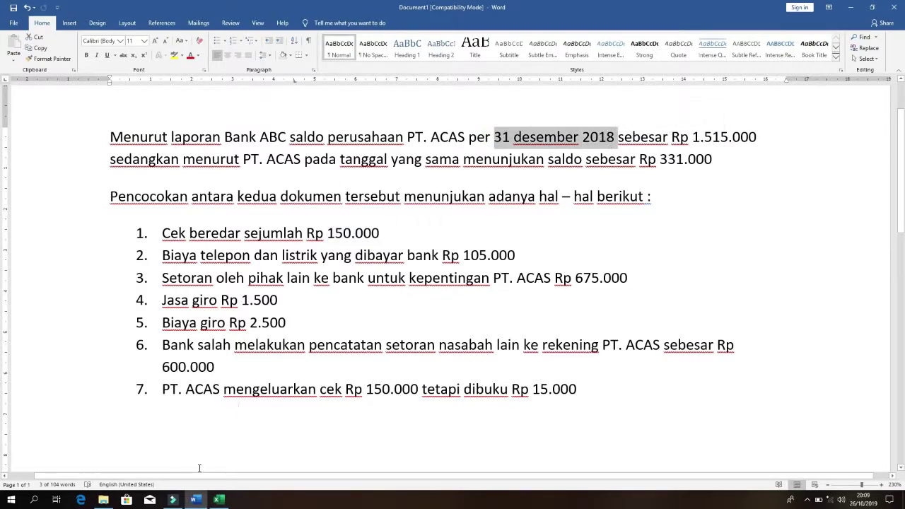
Switch back to Excel and enter bank ABC in cell I5, two rows below the cheque recipient's name.
left_click(218, 501)
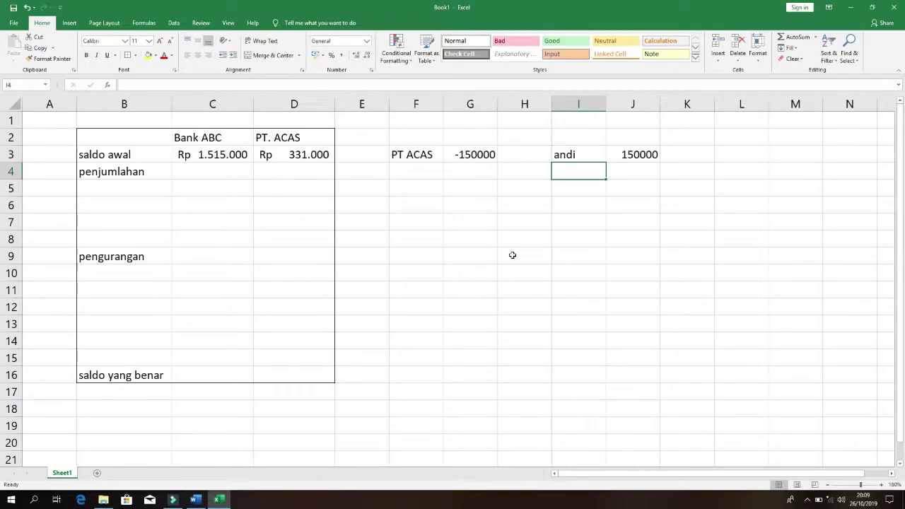
key("Down")
key("Up")
key("Up")
key("Down")
key("Down")
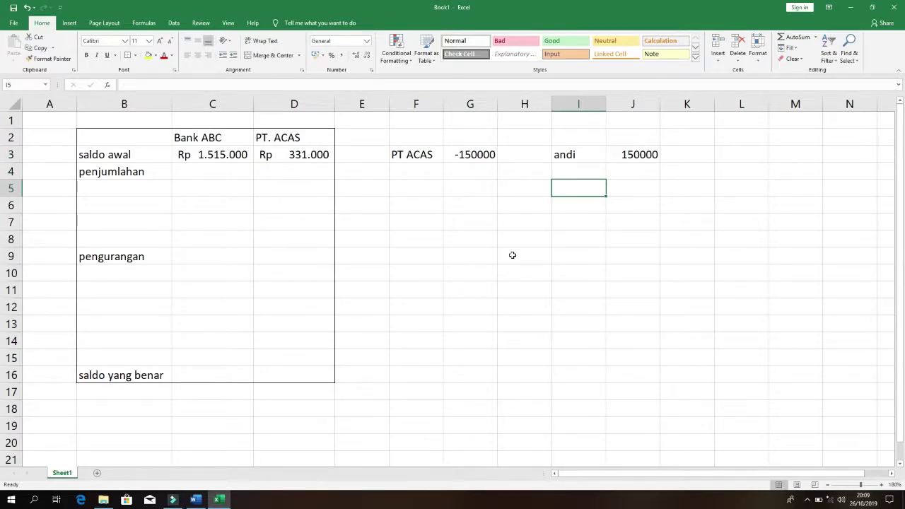
type("bank ab")
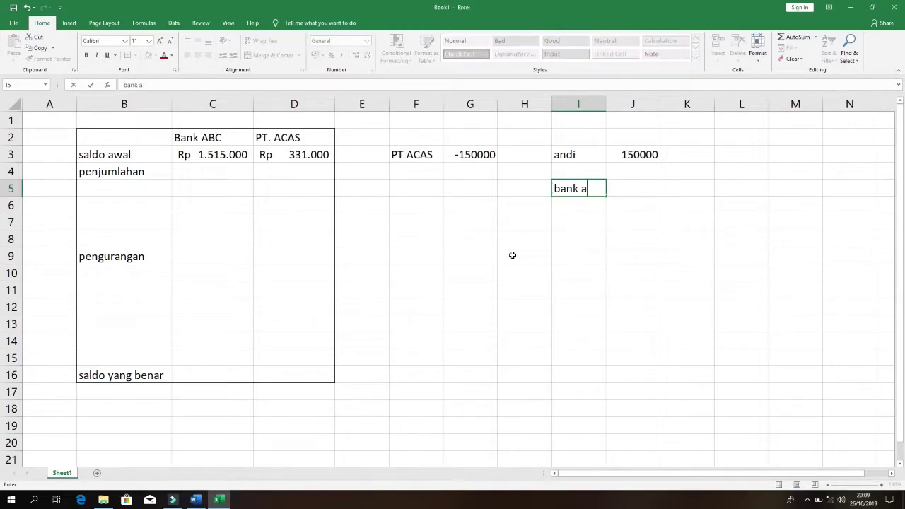
key("BackSpace")
key("BackSpace")
type("ABC")
key("Tab")
key("Up")
key("Up")
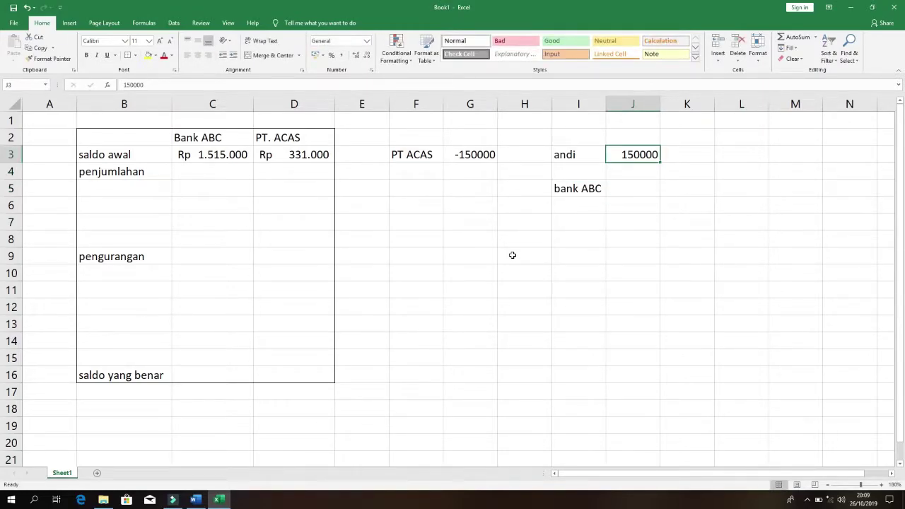
key("Down")
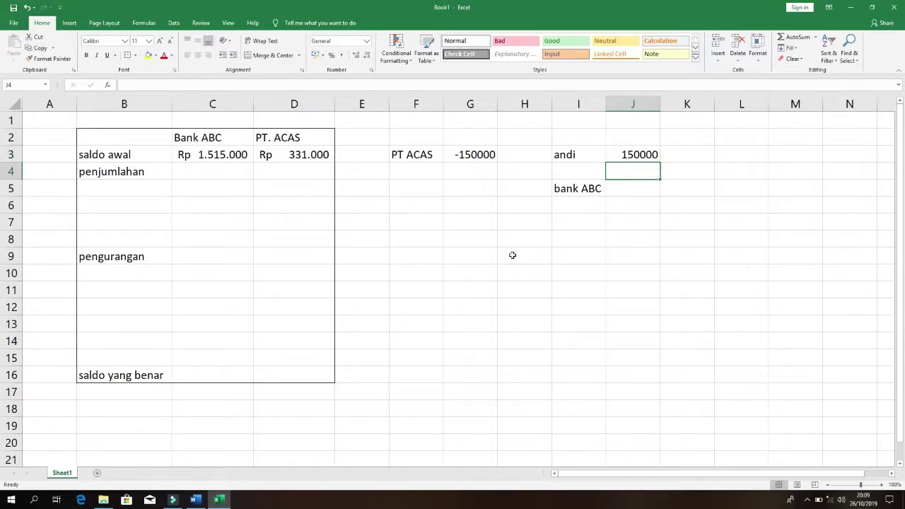
key("Down")
key("Left")
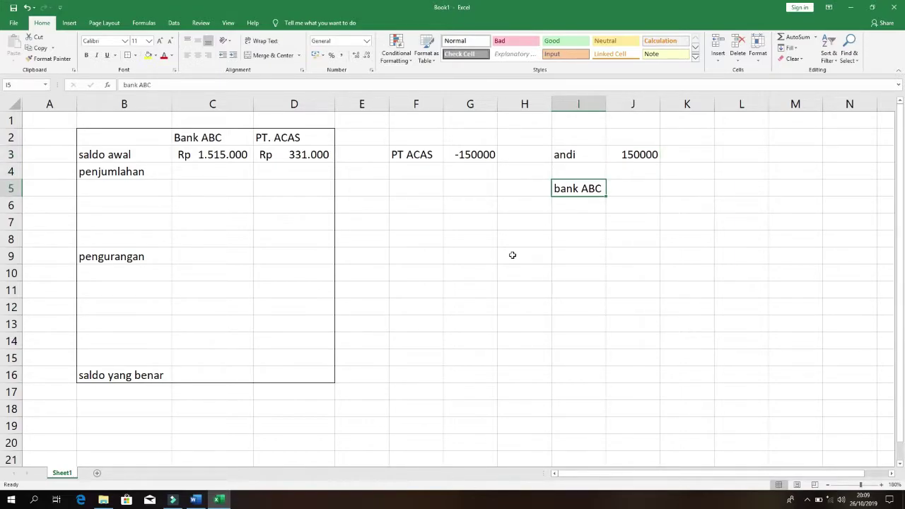
Enter (150000) in cell J5 as the deduction recorded by bank ABC when the cheque is cashed.
left_click(617, 193)
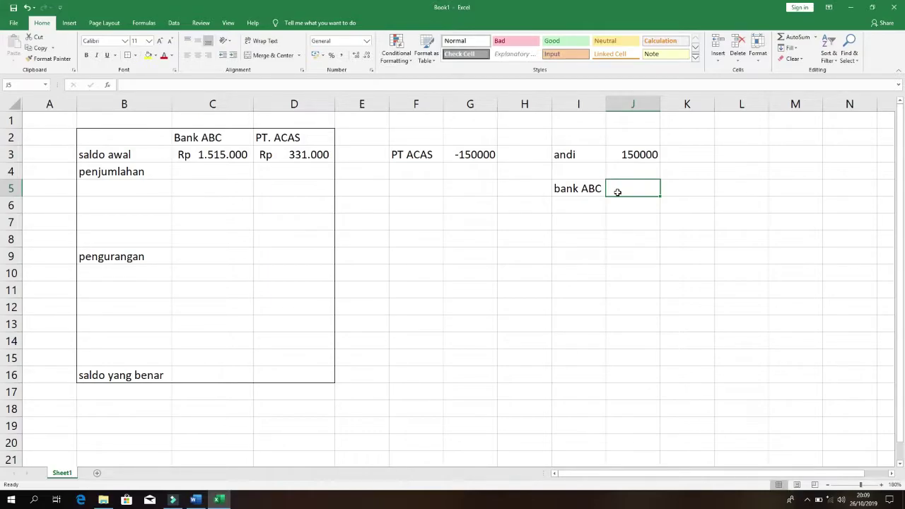
left_click(476, 152)
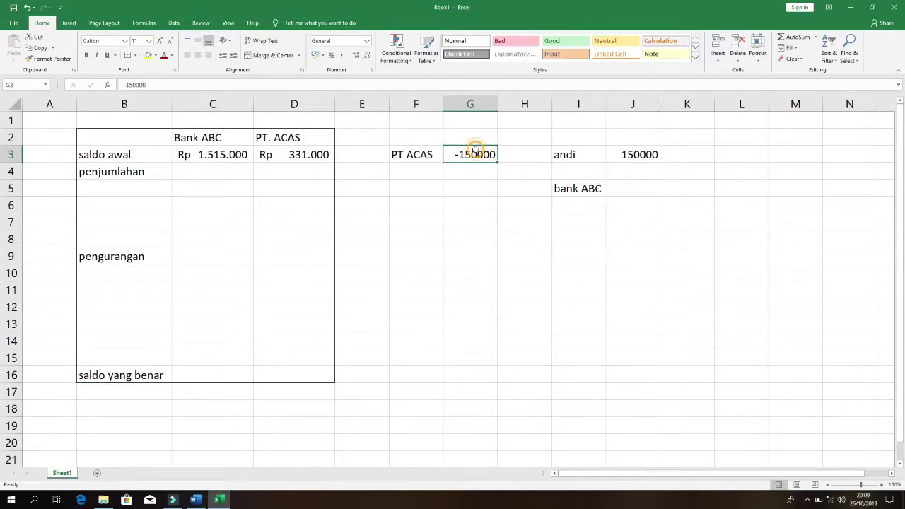
left_click(630, 189)
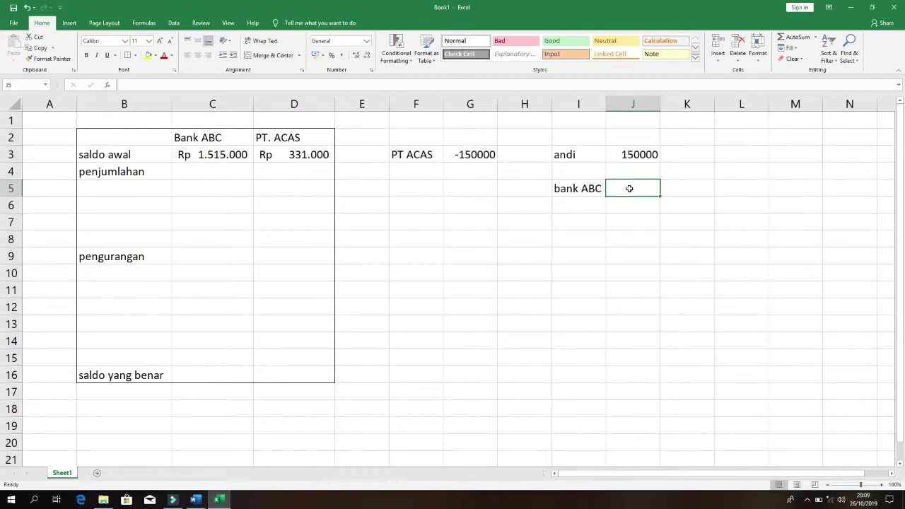
left_click(587, 189)
left_click(638, 188)
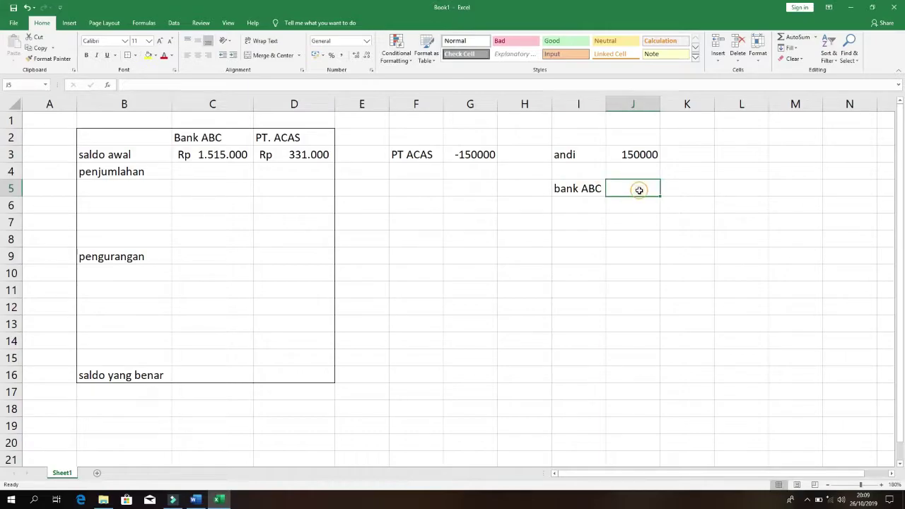
type("(150000)")
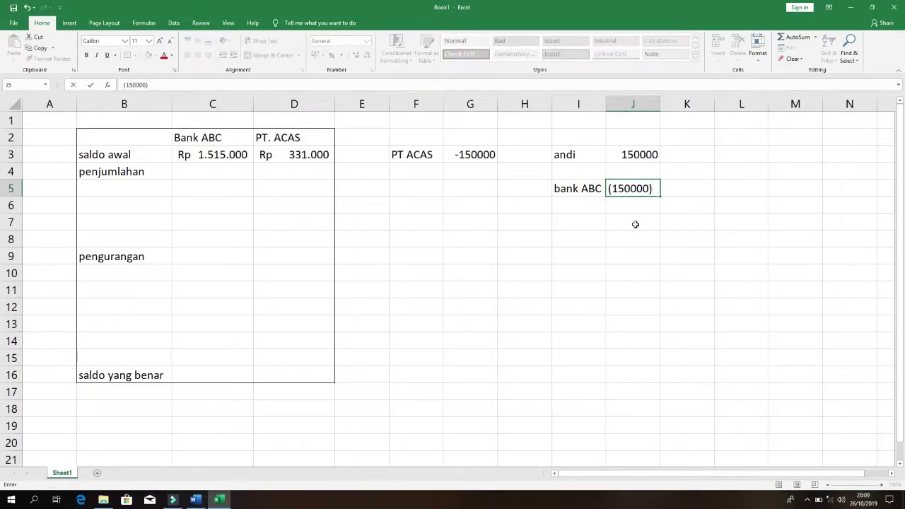
key("Return")
key("Up")
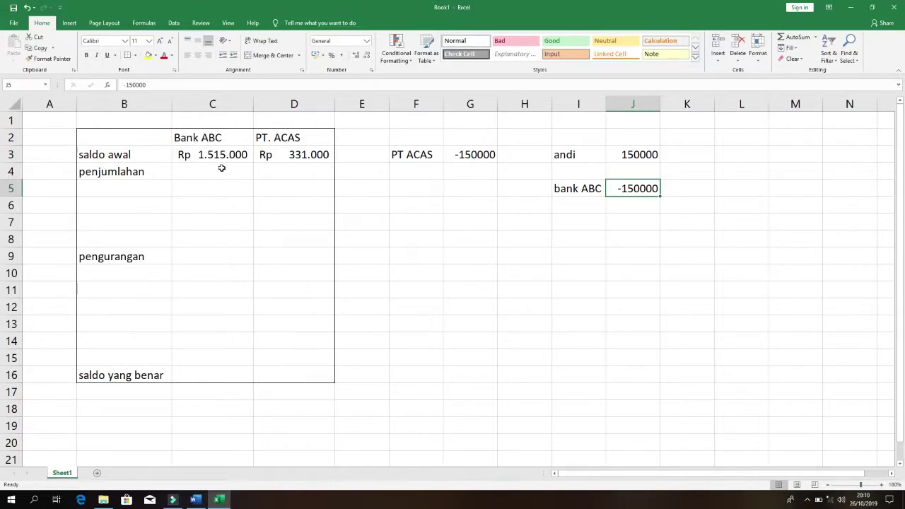
Add cek beredar in B10 under pengurangan and enter (150000) in C10 as the Bank ABC deduction.
left_click(148, 273)
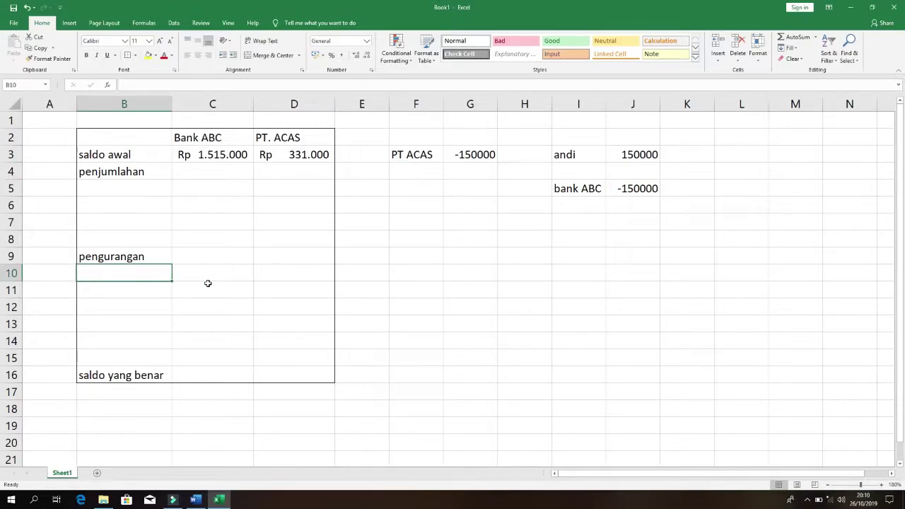
type("cek beredar")
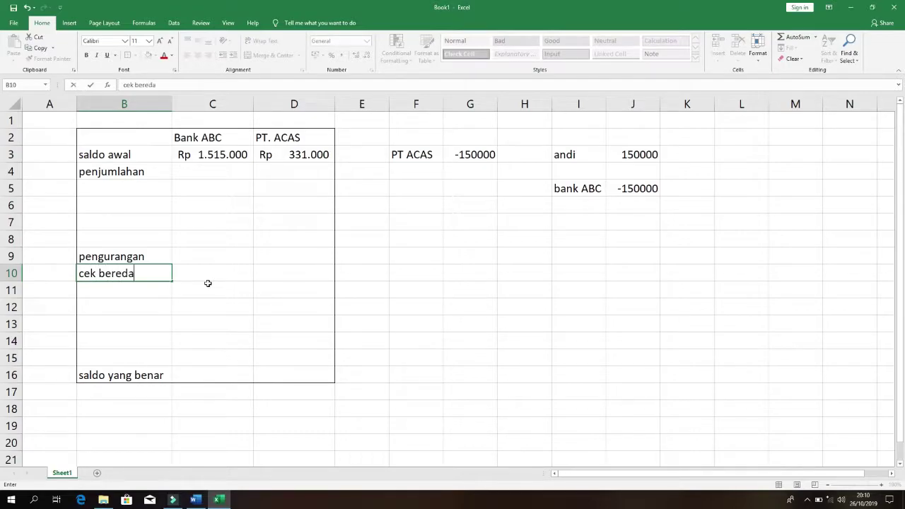
left_click(207, 283)
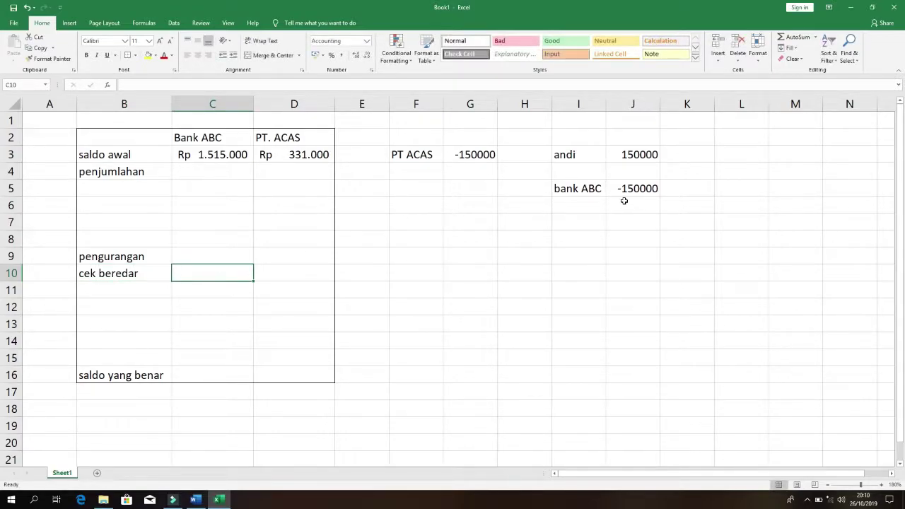
type("=")
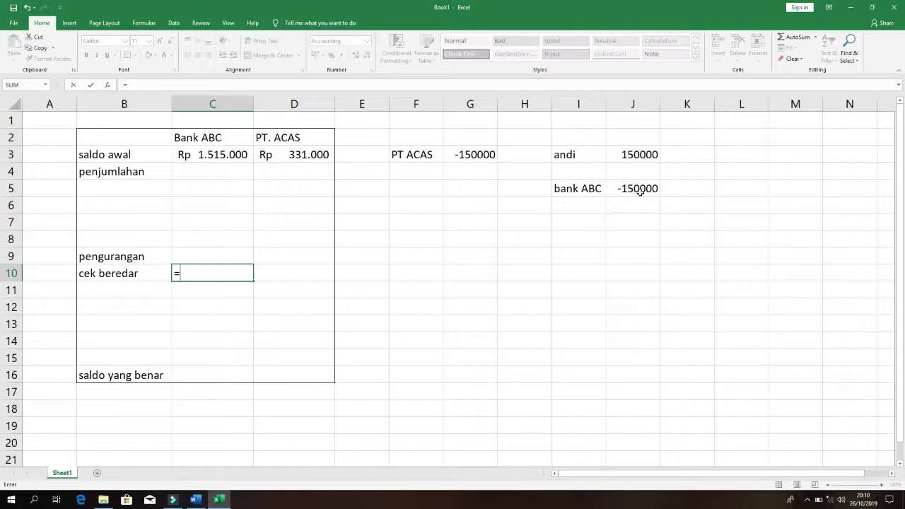
type("(")
key("BackSpace")
key("BackSpace")
key("Escape")
type("(1")
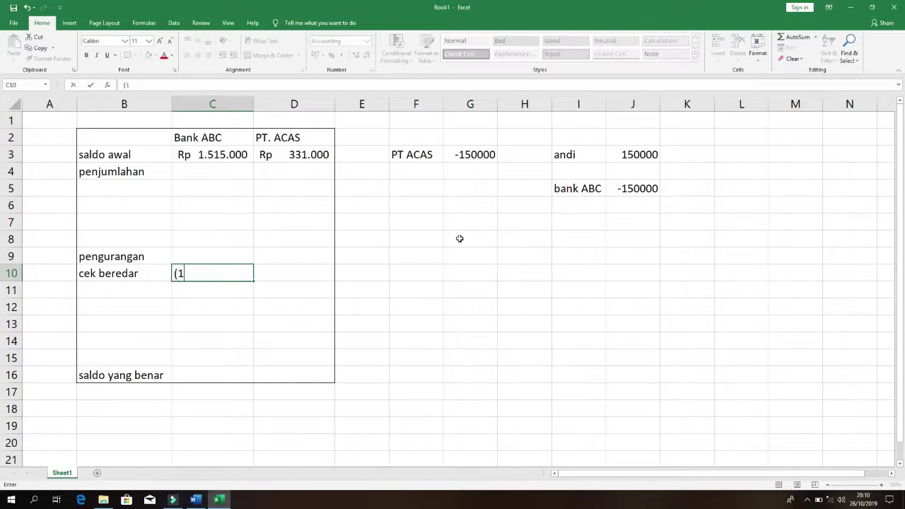
type("50000)")
key("Return")
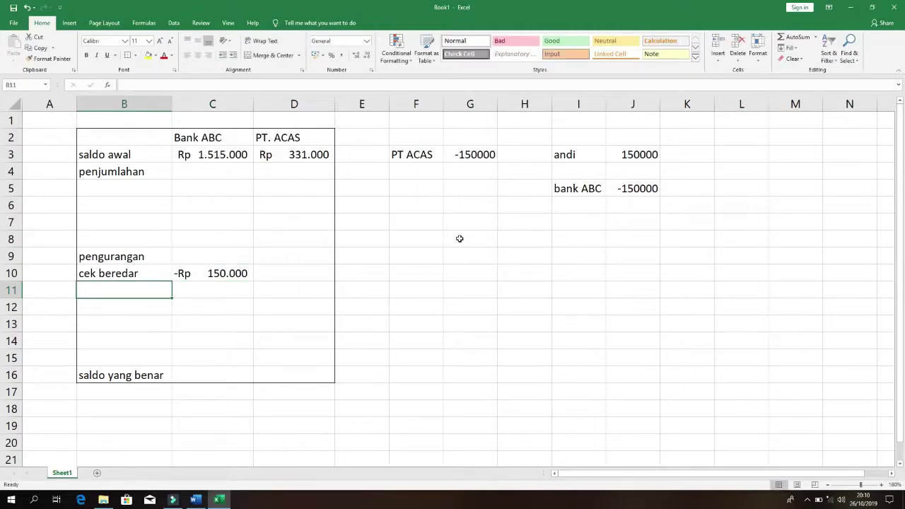
Switch to Word and examine item 2 on telephone and electricity costs paid by the bank, highlighting it and PT. ACAS in the introduction.
key("alt+Tab")
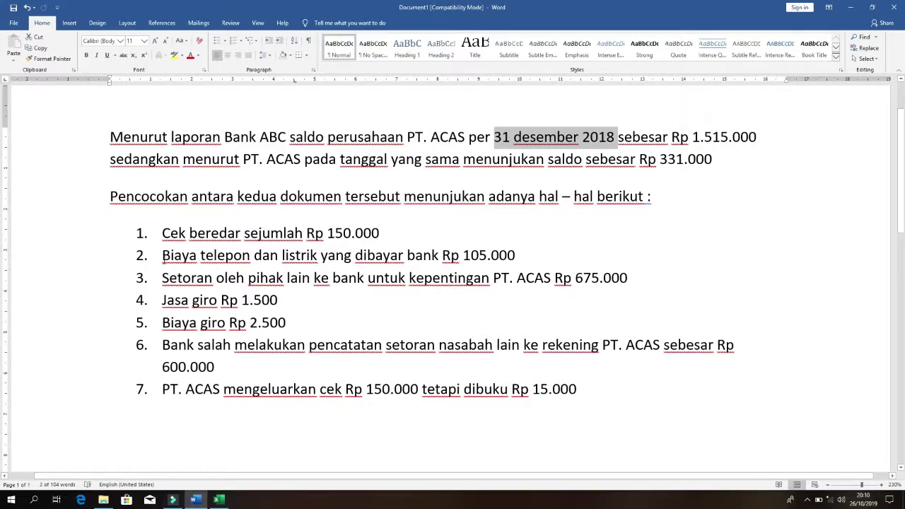
left_click_drag(162, 256, 523, 256)
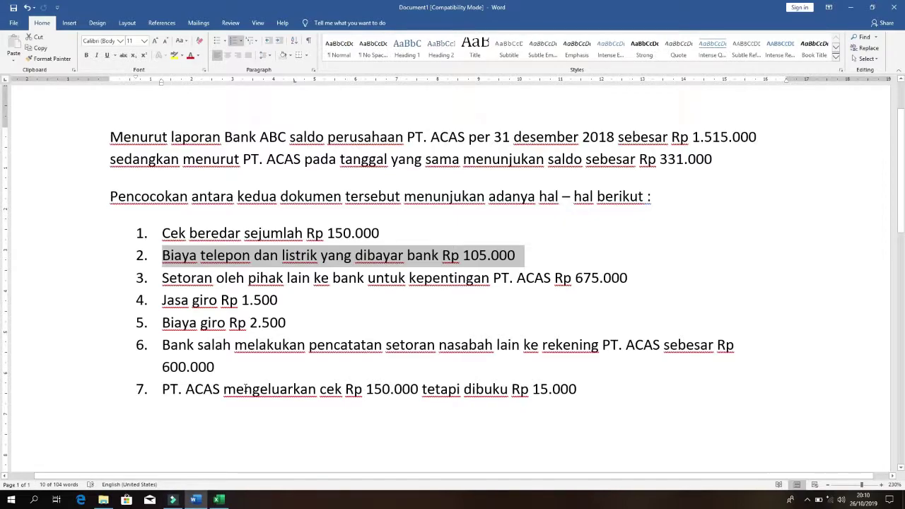
key("alt+Tab")
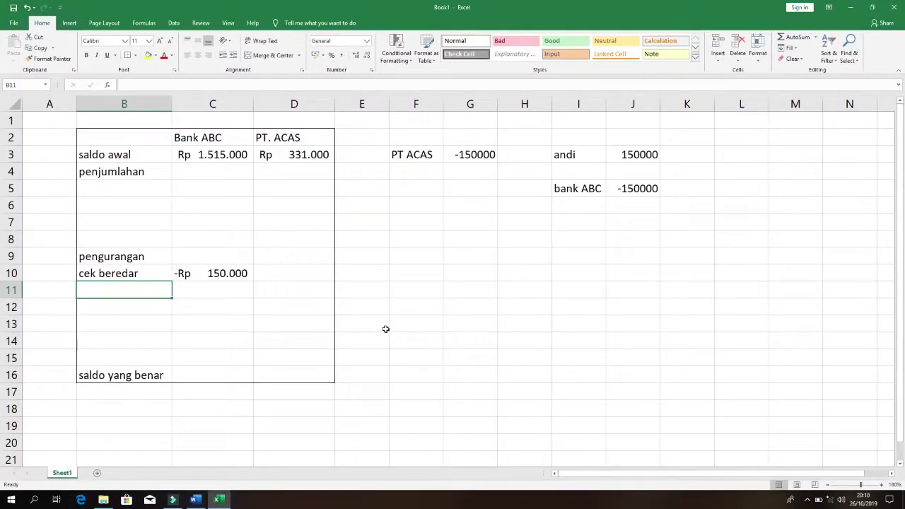
key("alt+Tab")
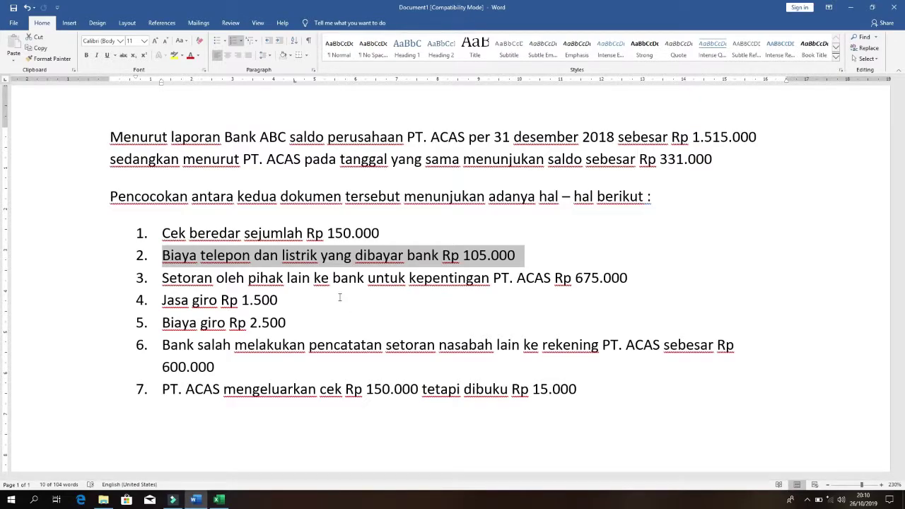
left_click(244, 256)
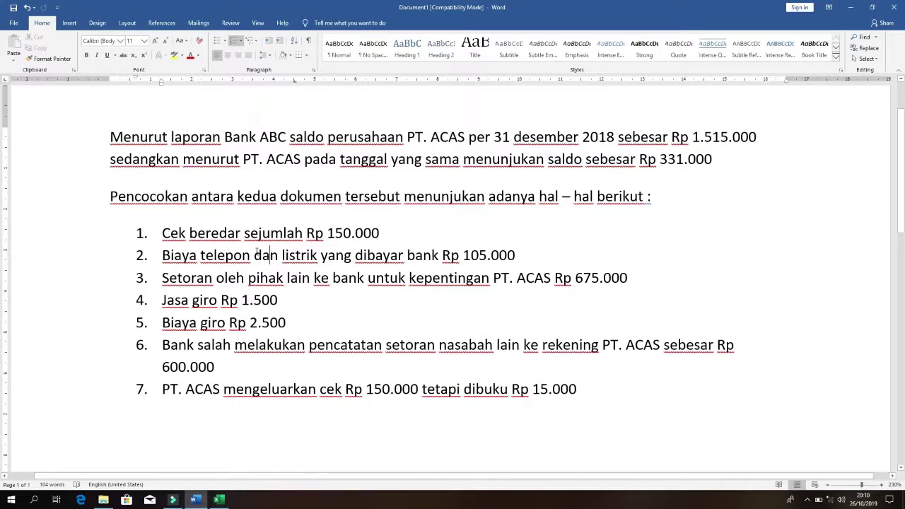
left_click_drag(253, 256, 263, 256)
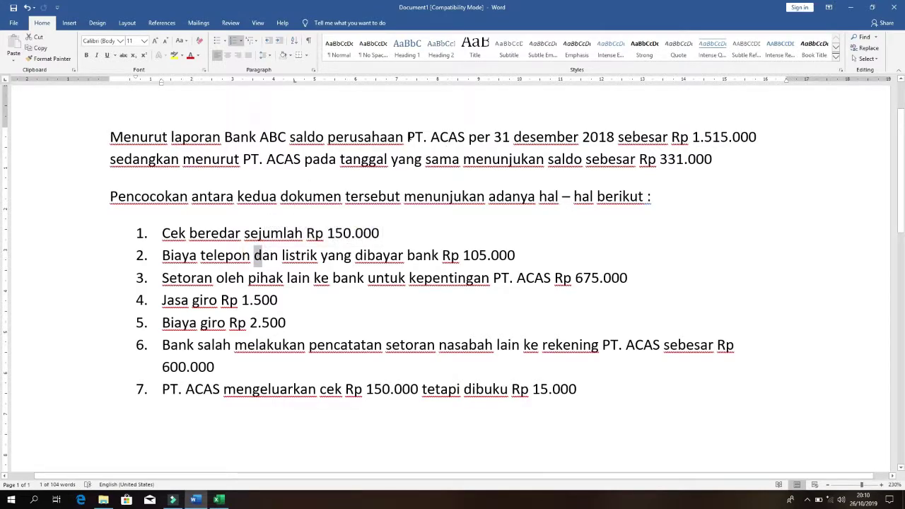
left_click_drag(407, 137, 464, 137)
left_click_drag(192, 255, 244, 256)
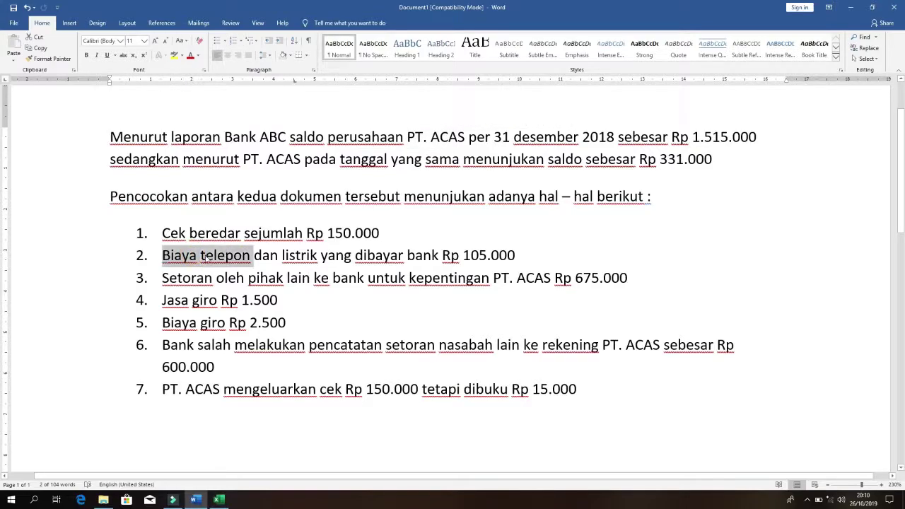
left_click(201, 256)
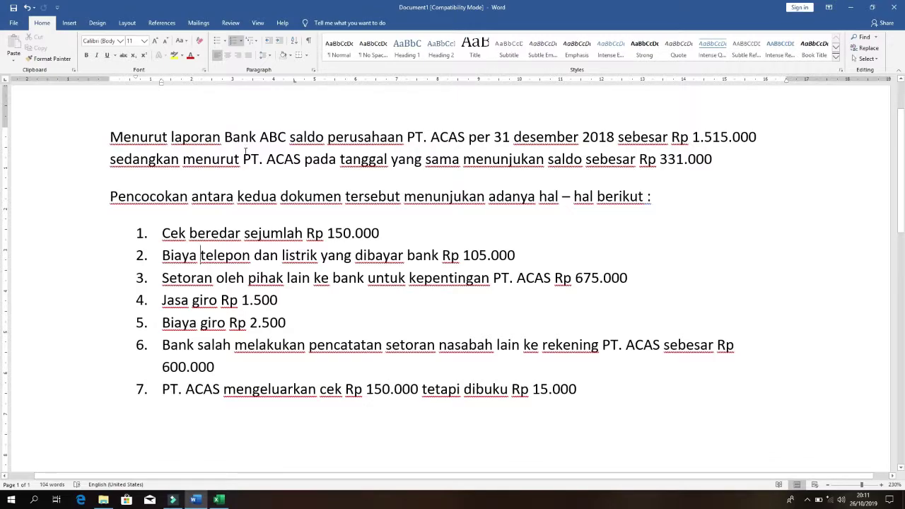
left_click_drag(243, 156, 299, 164)
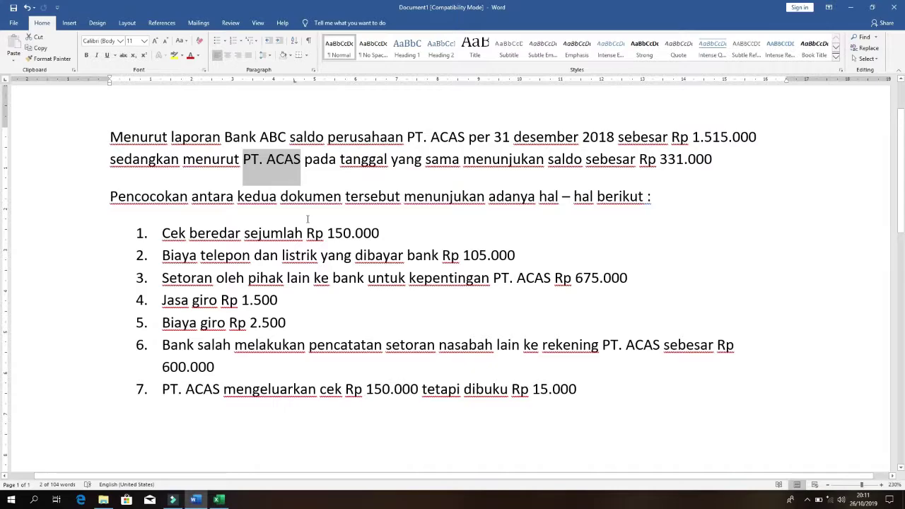
Switch back to Excel and move the PT. ACAS column from D2:D16 to E2:E16, leaving column D free for descriptions.
key("alt+Tab")
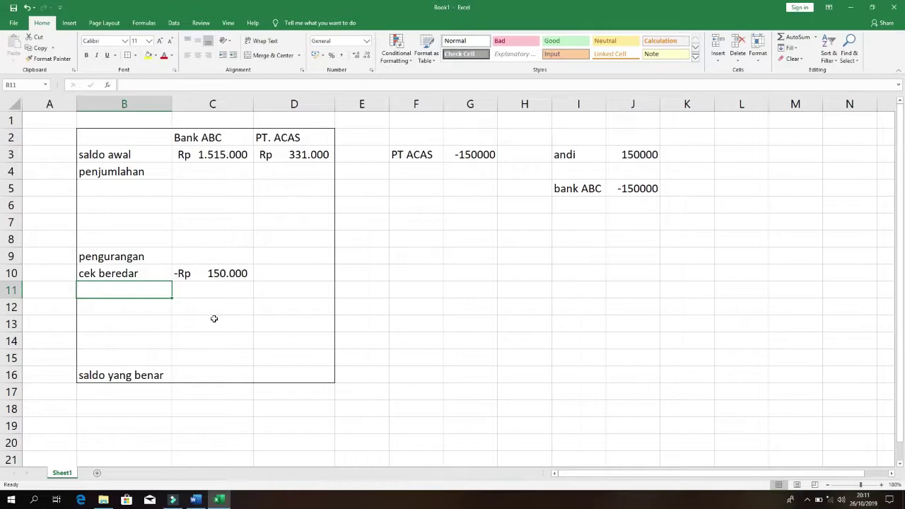
left_click_drag(297, 136, 293, 375)
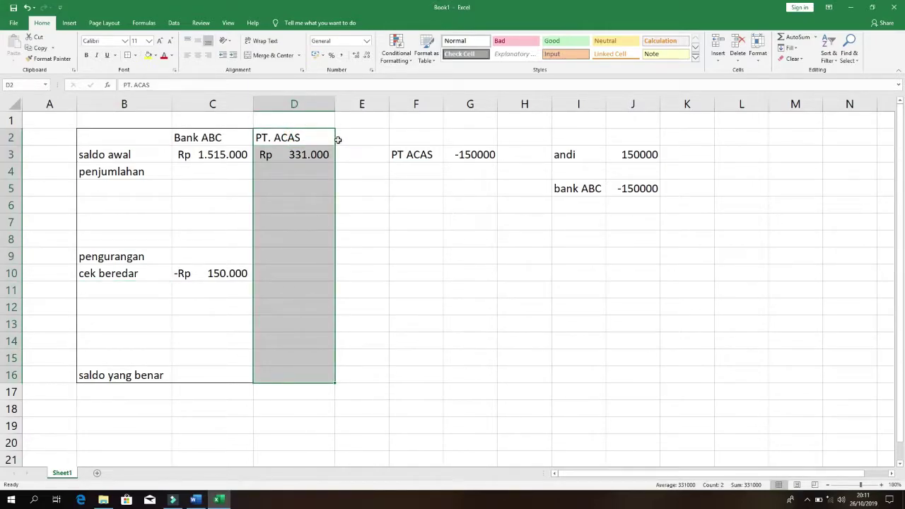
left_click_drag(339, 138, 369, 138)
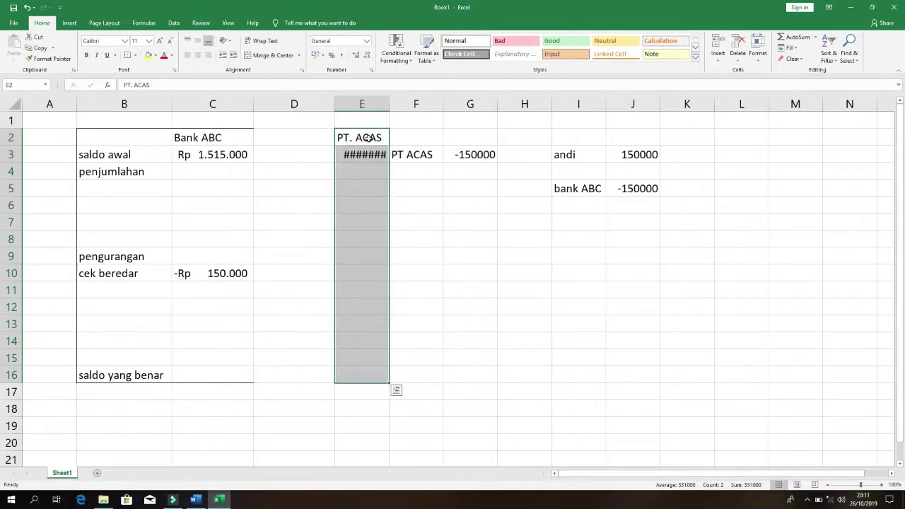
Redraw the outside border around the table B2:E16 and fit column E's width to its contents.
left_click_drag(142, 136, 382, 376)
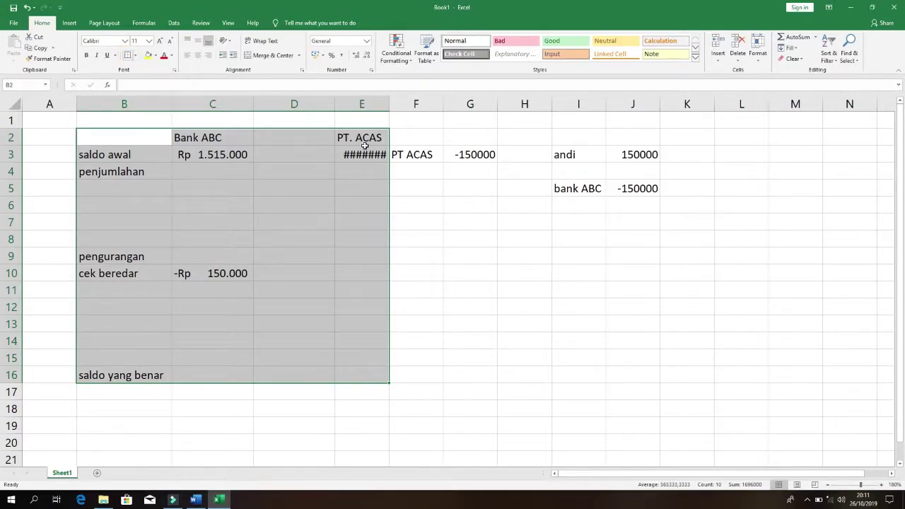
double_click(389, 104)
left_click(300, 171)
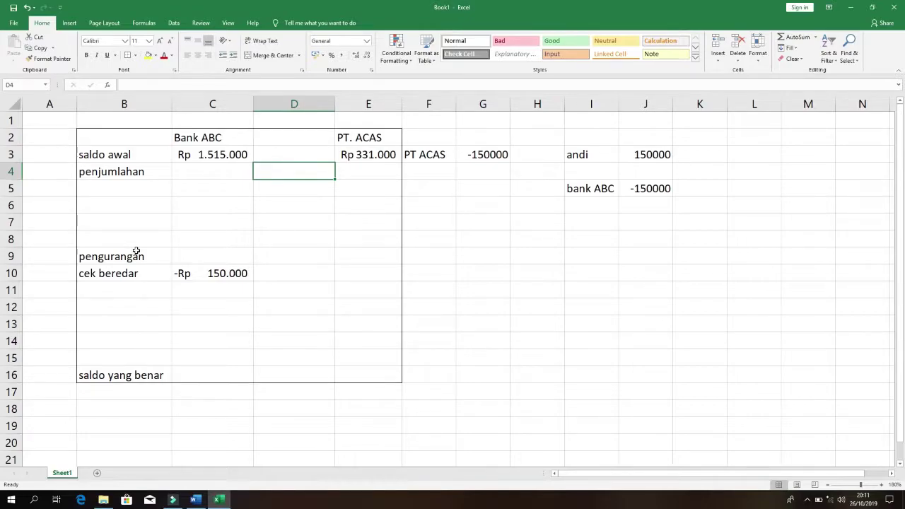
Enter biaya listrik dan telepon in D10 and fit column D's width to the text.
left_click(271, 272)
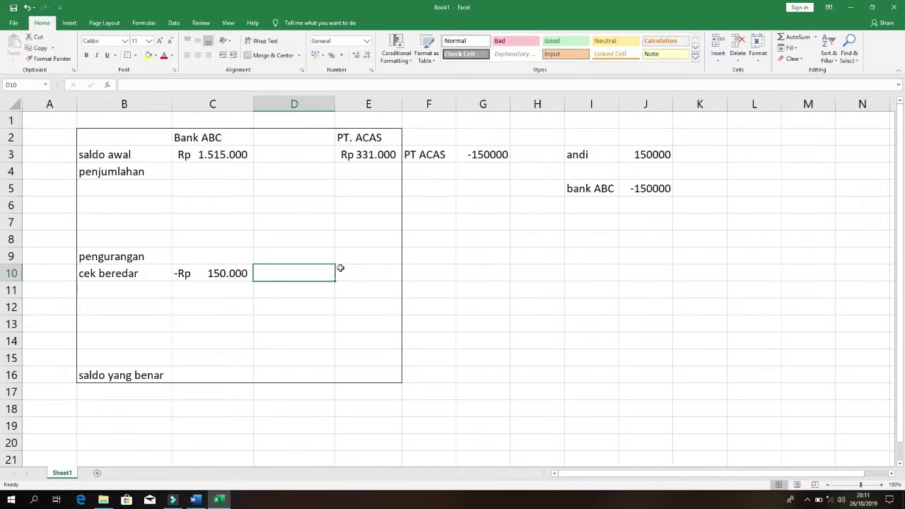
type("biaya list")
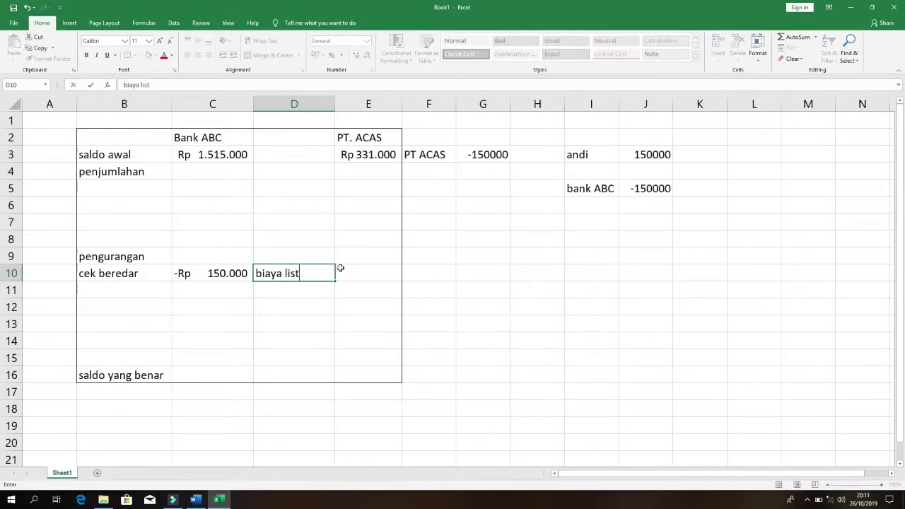
type("rik dan telepon")
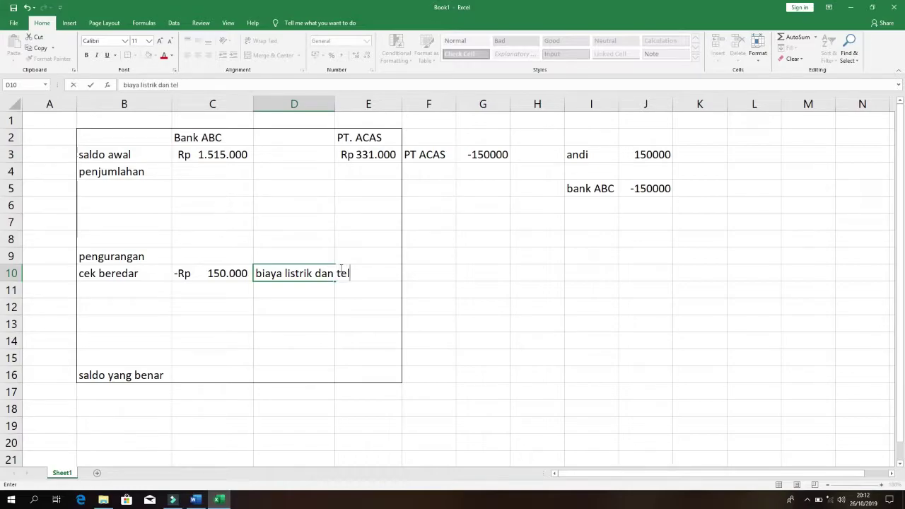
left_click(340, 269)
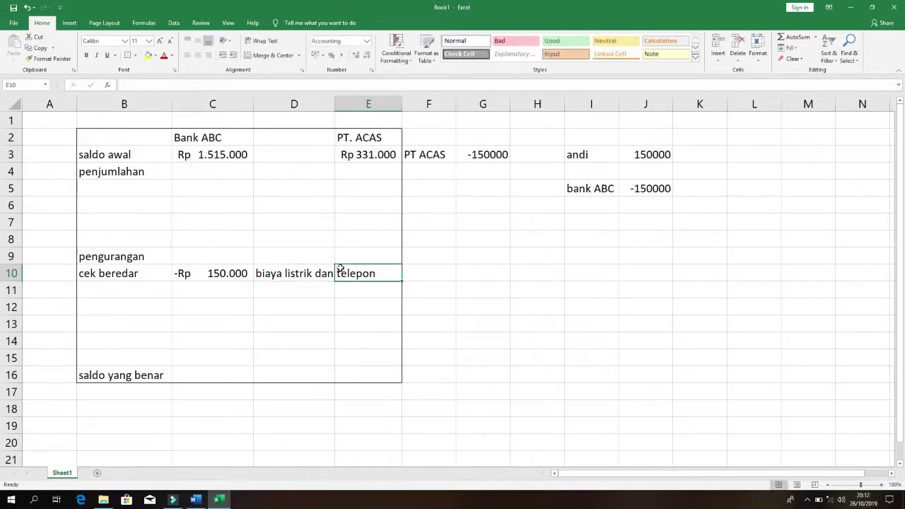
double_click(334, 104)
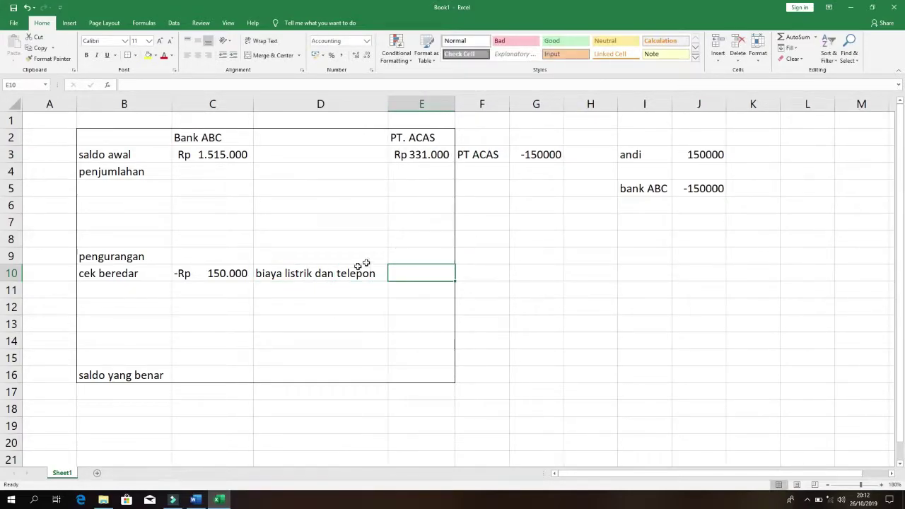
Check item 2's amount in Word, return to Excel and enter 105000 in E10 under PT. ACAS.
left_click(195, 500)
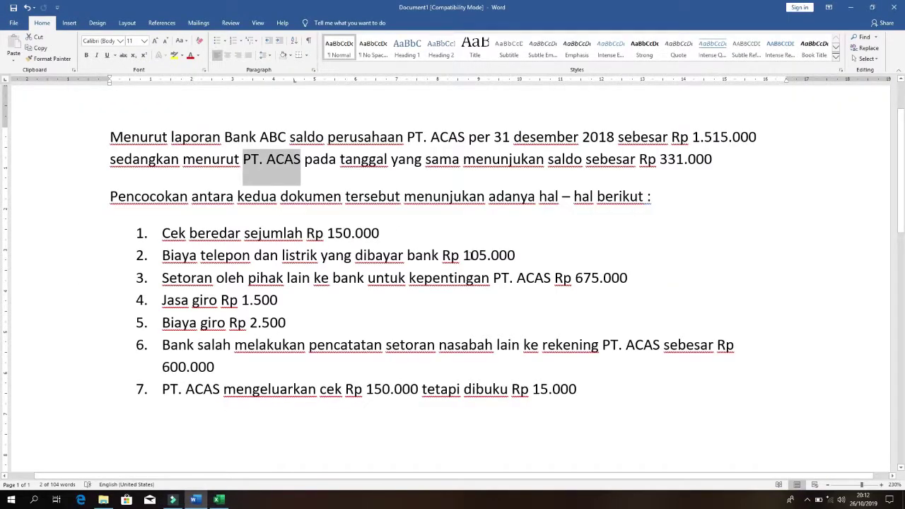
key("alt+Tab")
type("10")
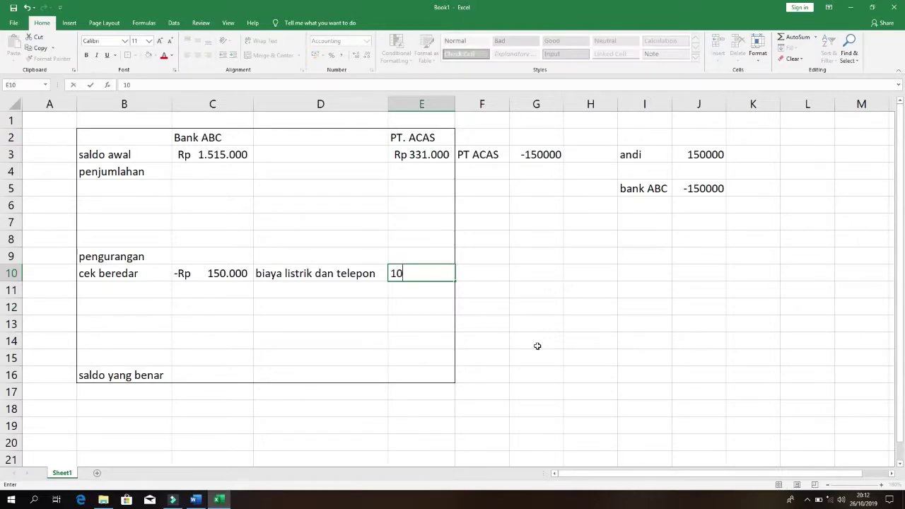
type("5000")
key("Return")
key("Up")
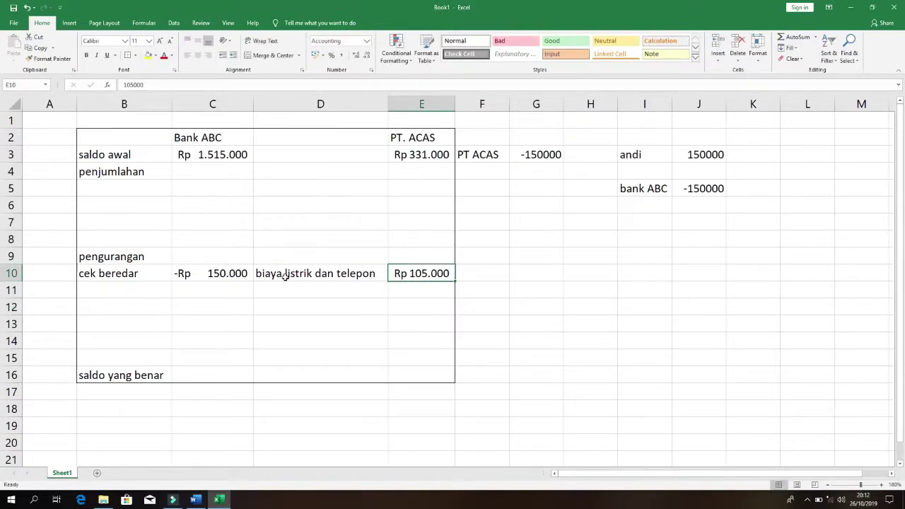
left_click(209, 271)
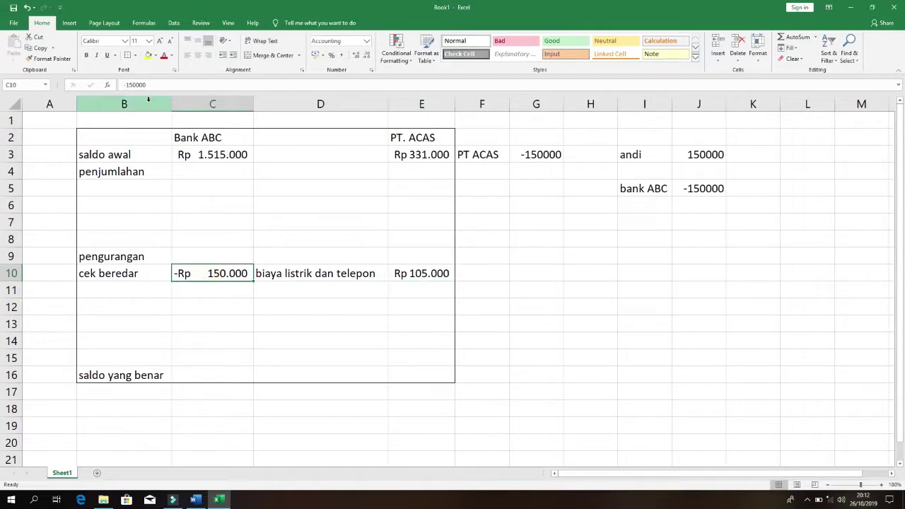
Change the cek beredar amount in C10 under Bank ABC to a positive 150000.
left_click(97, 256)
left_click(203, 278)
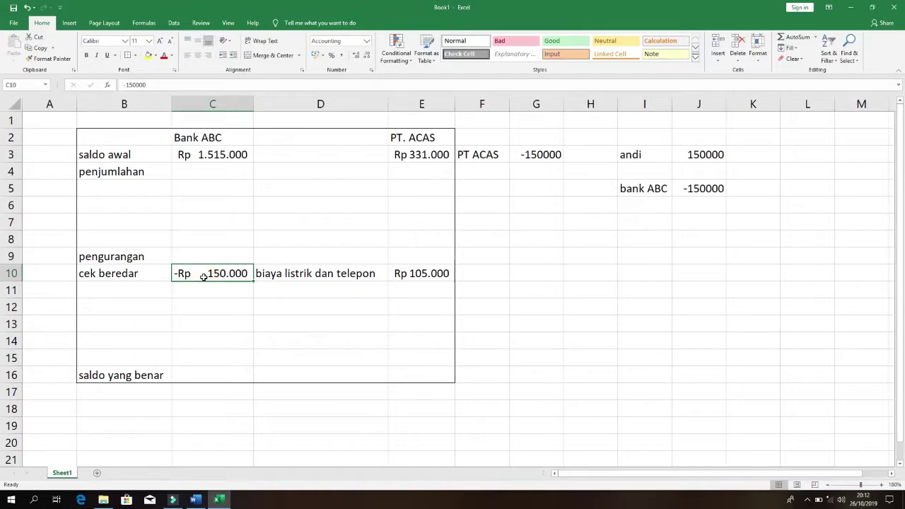
left_click(127, 84)
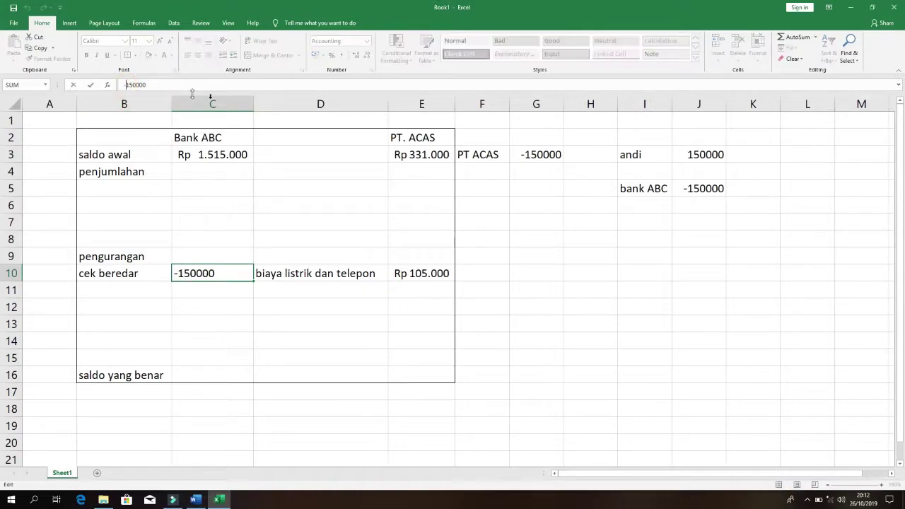
key("BackSpace")
key("Return")
key("Down")
key("Up")
key("Up")
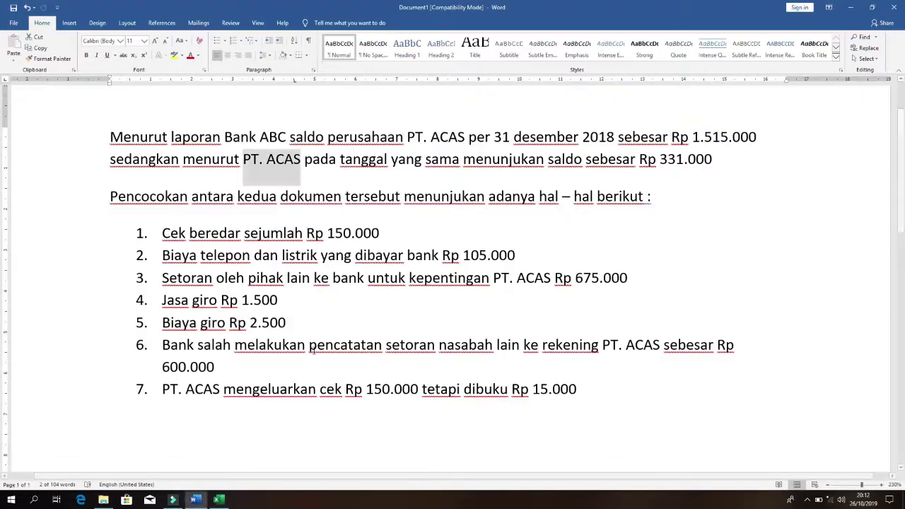
Switch to Word and read item 3 about the deposit made by another party for PT. ACAS.
key("alt+Tab")
left_click_drag(170, 278, 346, 295)
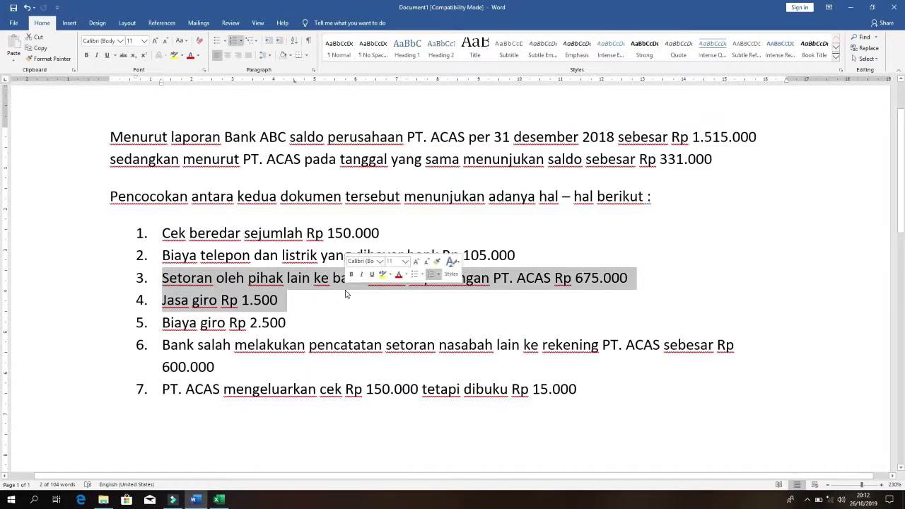
left_click(444, 346)
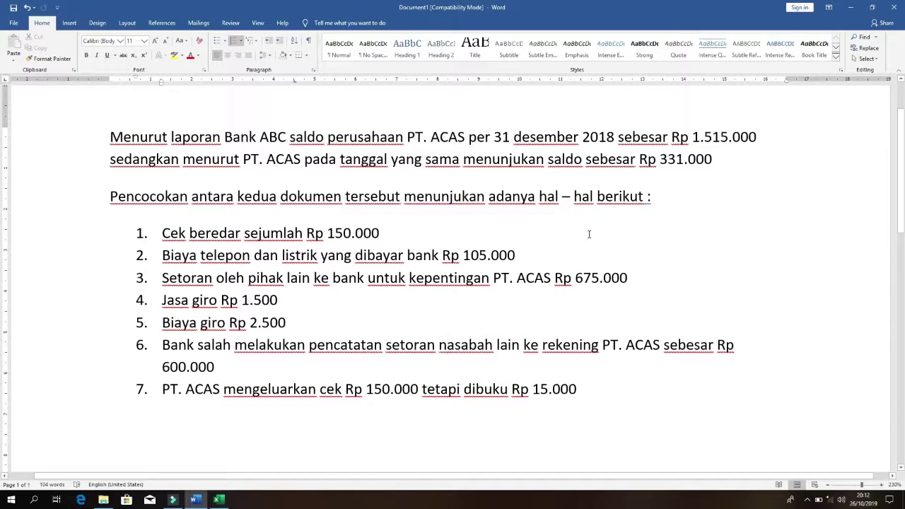
Return to Excel and clear the old example notes in F3:K5 beside the table.
left_click(218, 500)
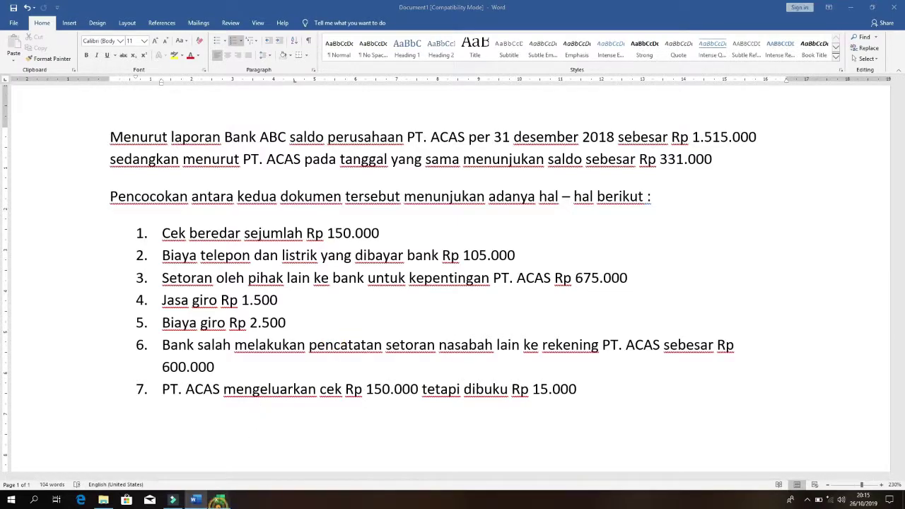
left_click_drag(482, 152, 769, 189)
key("Delete")
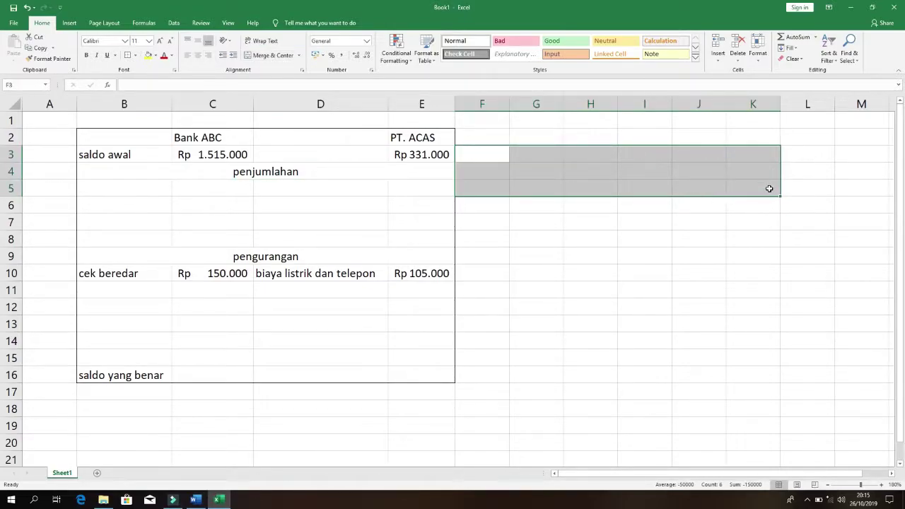
Enter the example depositor's first name in G3.
key("Right")
key("Right")
key("Left")
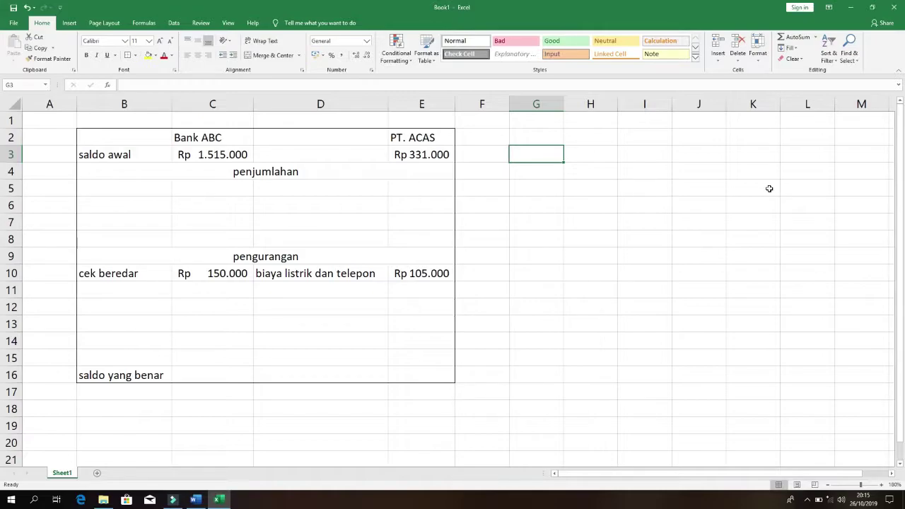
type("andi")
key("Right")
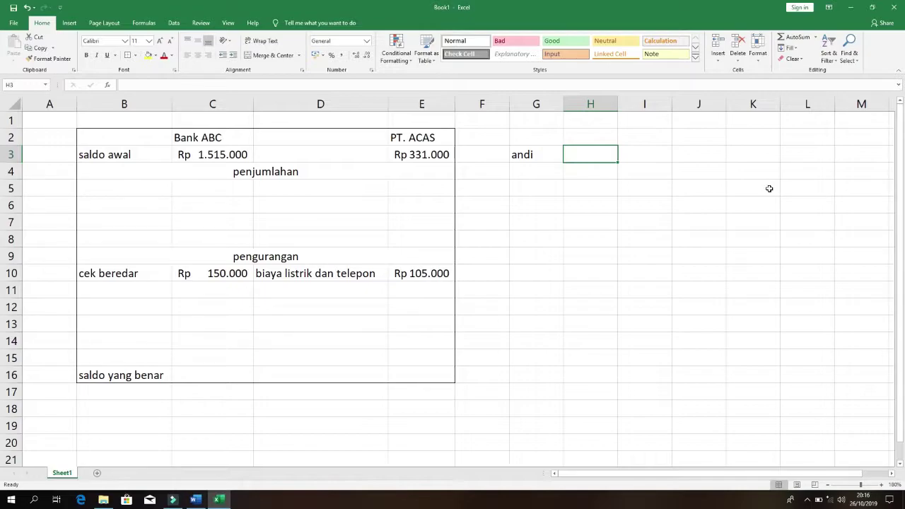
Check item 3's amount and the party it is meant for in Word, then return to the depositor cell in Excel.
key("alt+Tab")
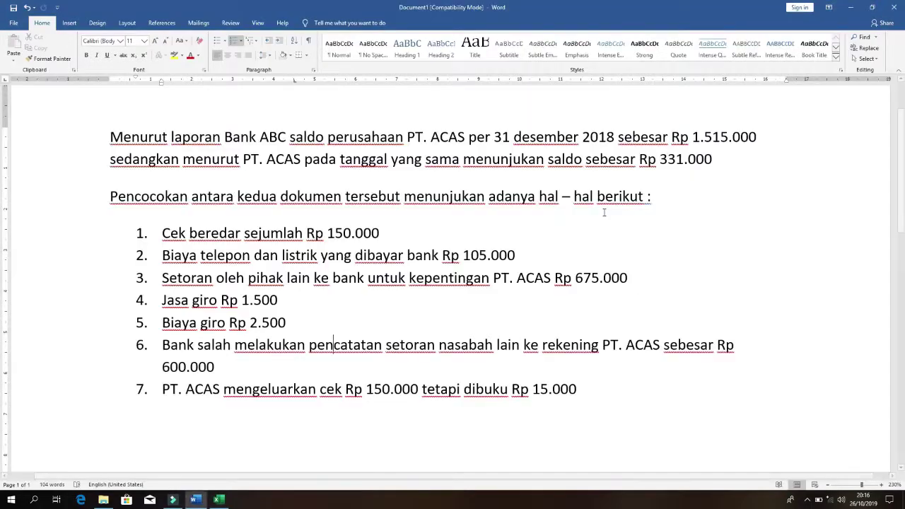
left_click_drag(572, 281, 637, 280)
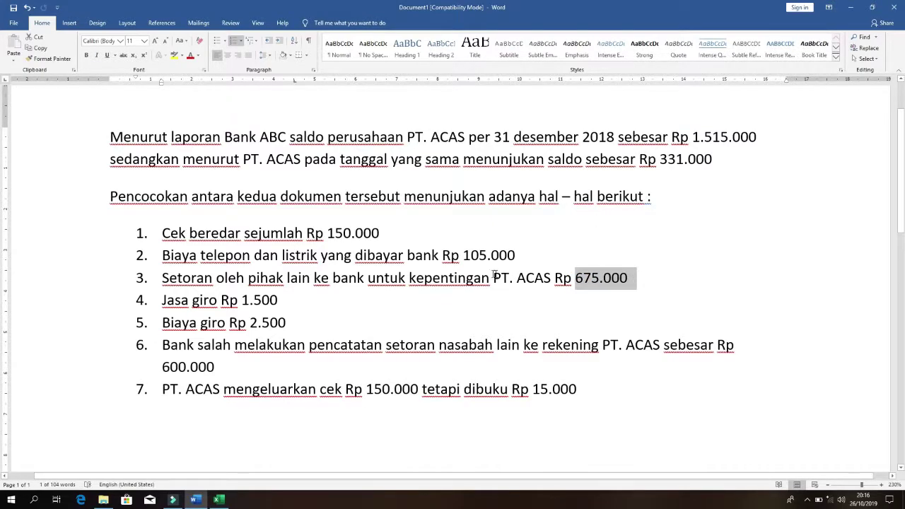
left_click_drag(493, 280, 543, 280)
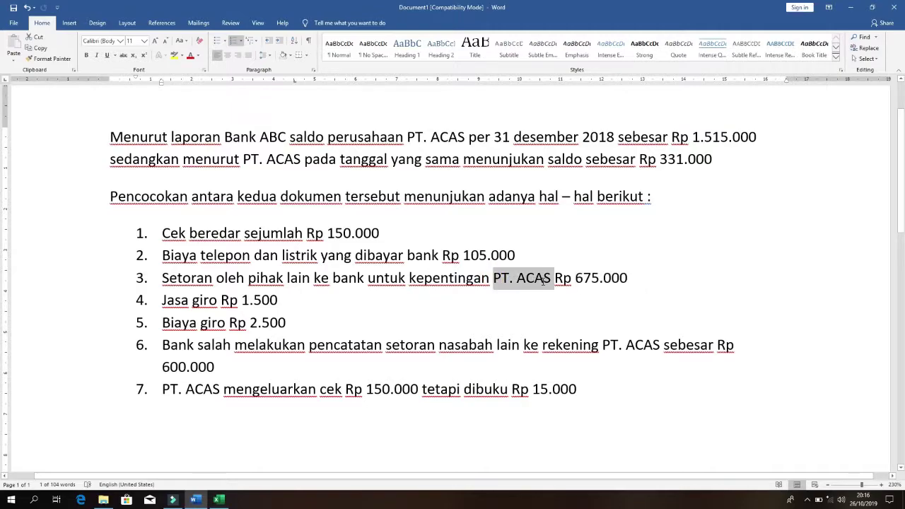
key("alt+Tab")
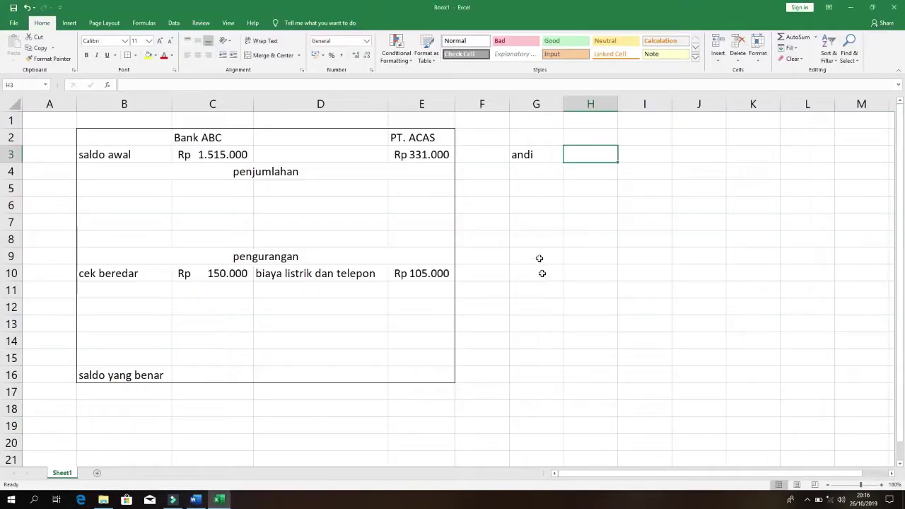
left_click(539, 149)
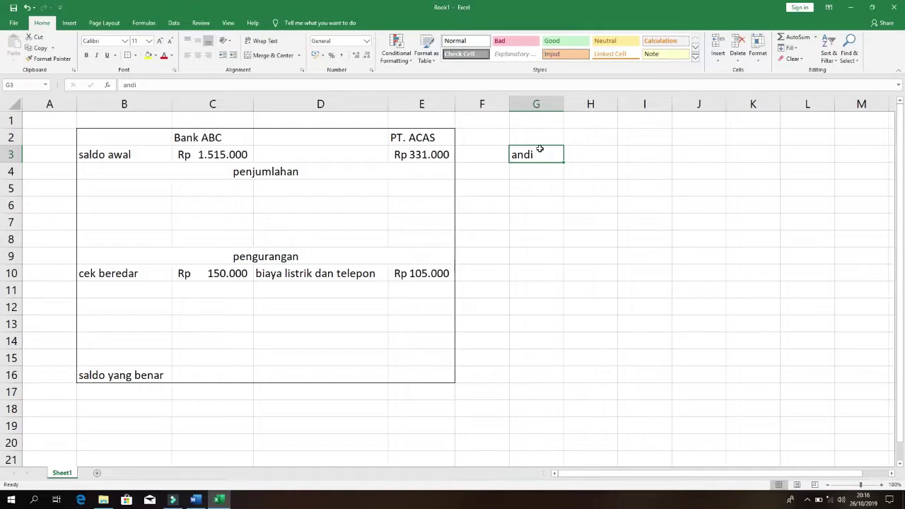
Recheck item 3's deposit amount in Word, return to Excel and enter 675000 in H3 beside the depositor.
key("alt+Tab")
left_click_drag(574, 278, 628, 278)
key("ctrl+c")
key("alt+Tab")
key("Right")
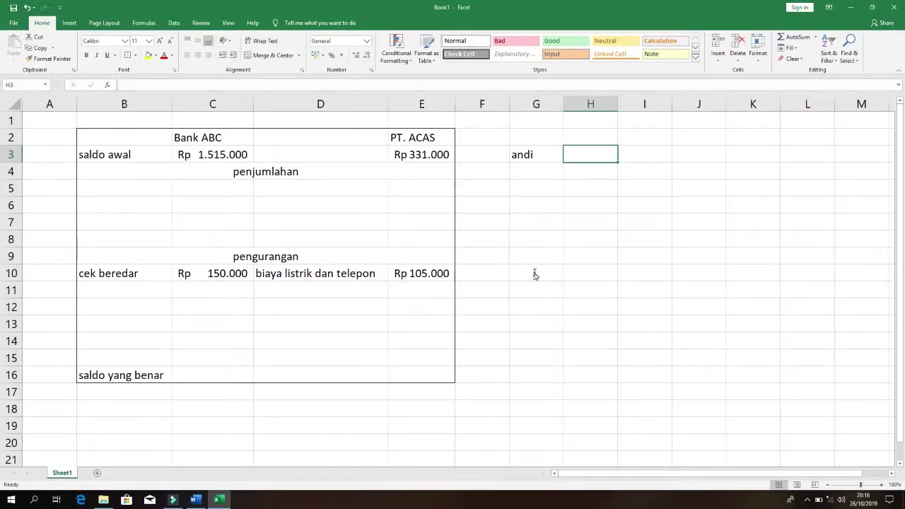
key("alt+Tab")
key("alt+Tab")
type("7")
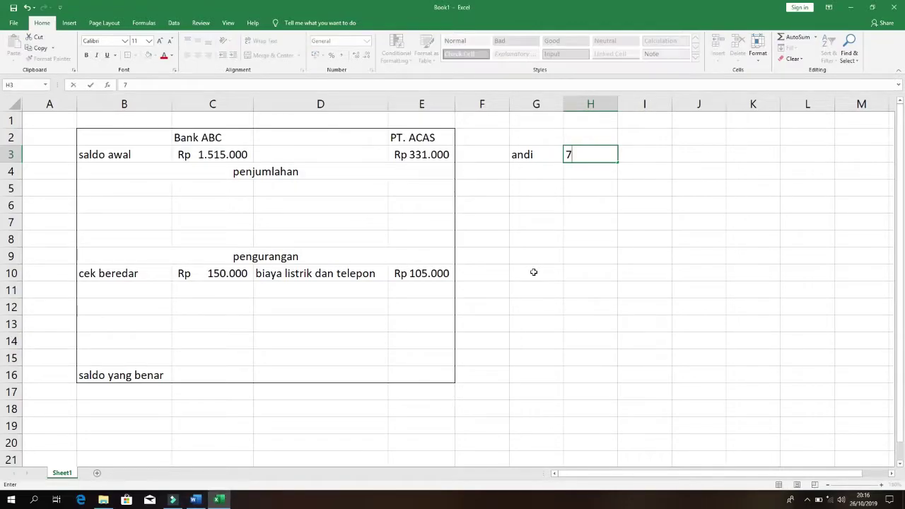
type("675000")
key("Tab")
Enter PT ACAS in J3 as the recipient of the example deposit.
key("Tab")
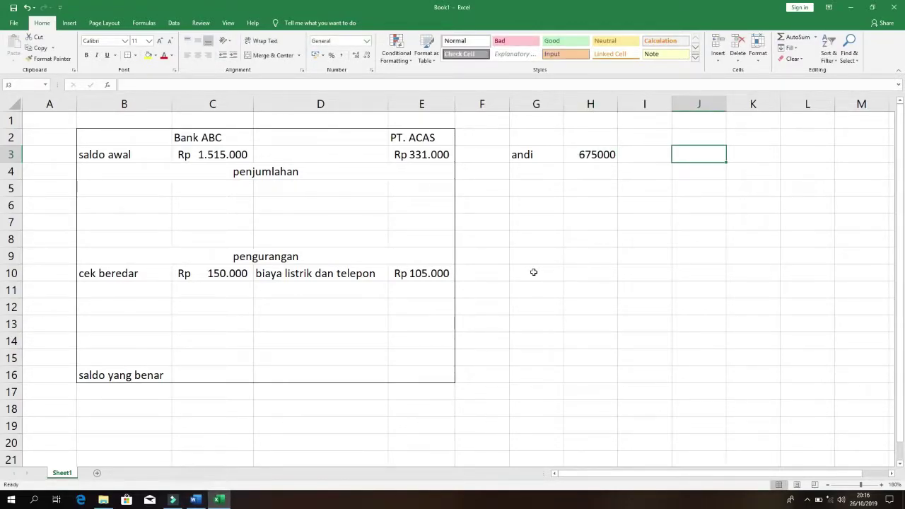
type("PT")
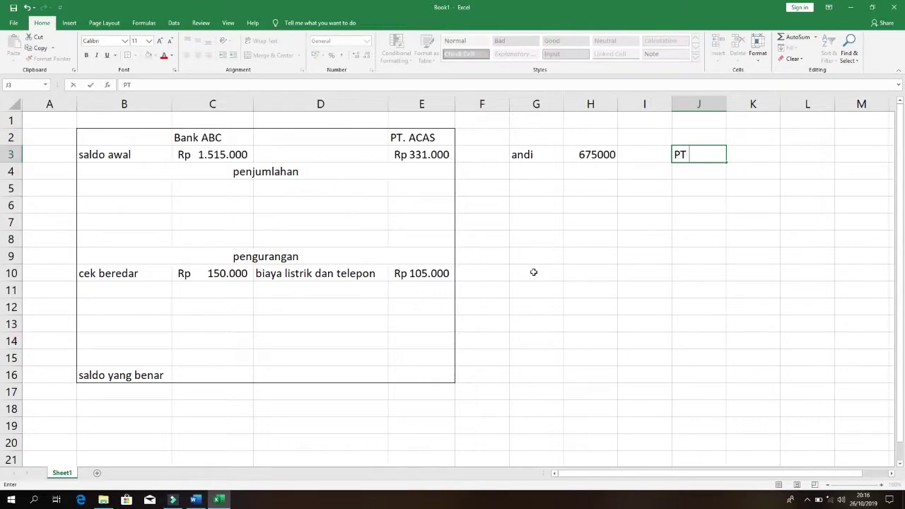
type(" ACAS")
key("Return")
Review item 3's deposit wording in Word and compare it with the example entries in G3:J3 in Excel.
key("alt+Tab")
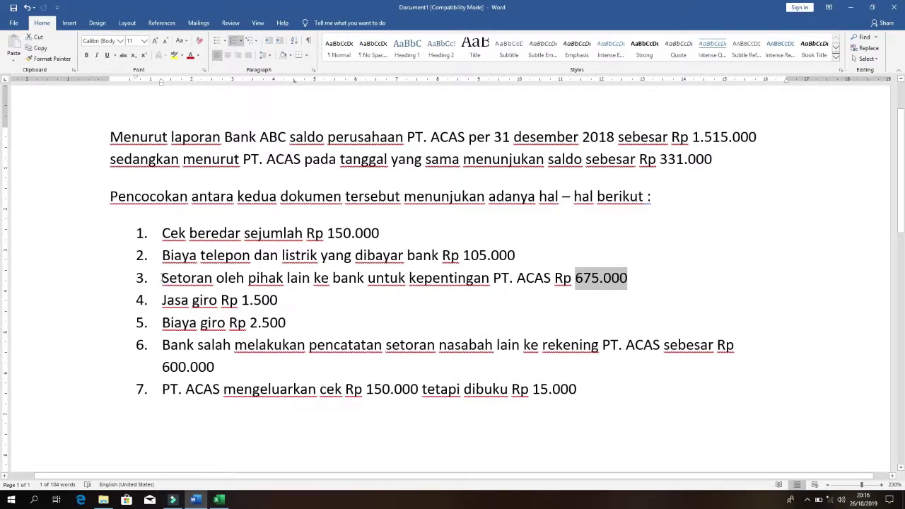
left_click_drag(162, 278, 367, 281)
key("alt+Tab")
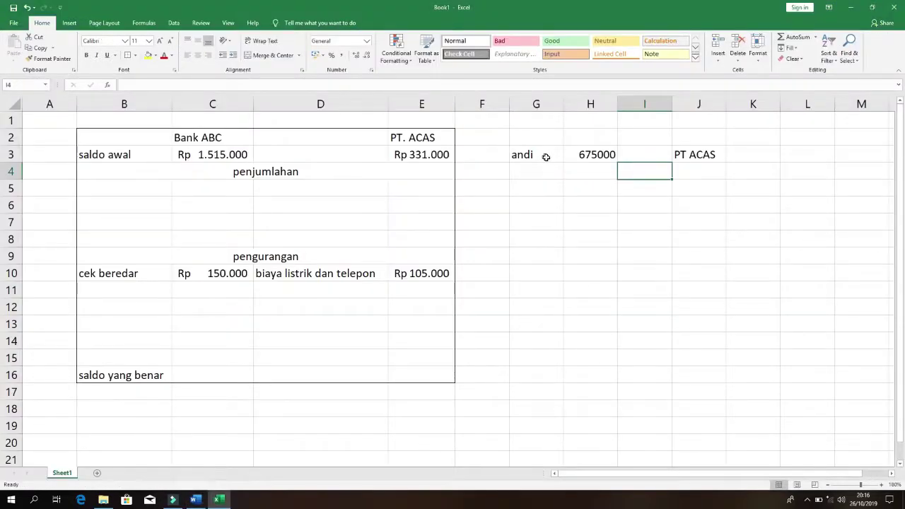
left_click(683, 153)
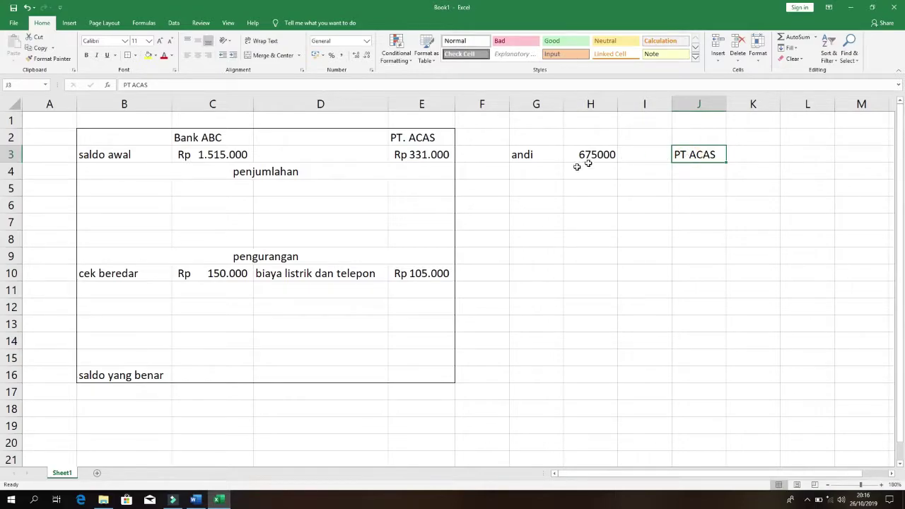
left_click(522, 173)
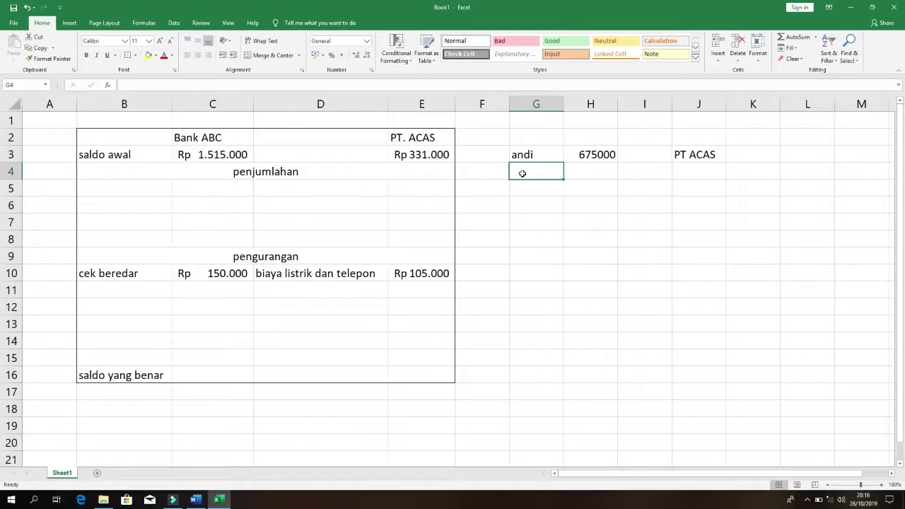
left_click(524, 154)
left_click(600, 156)
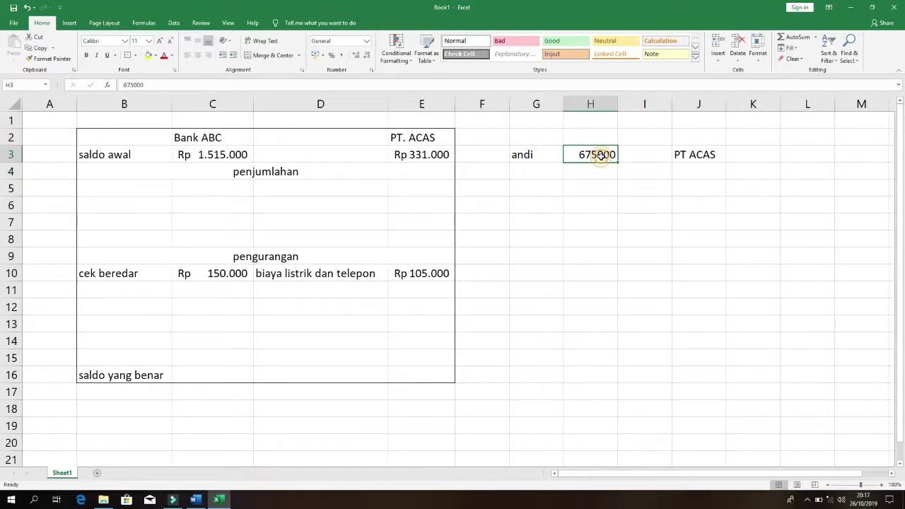
left_click(521, 177)
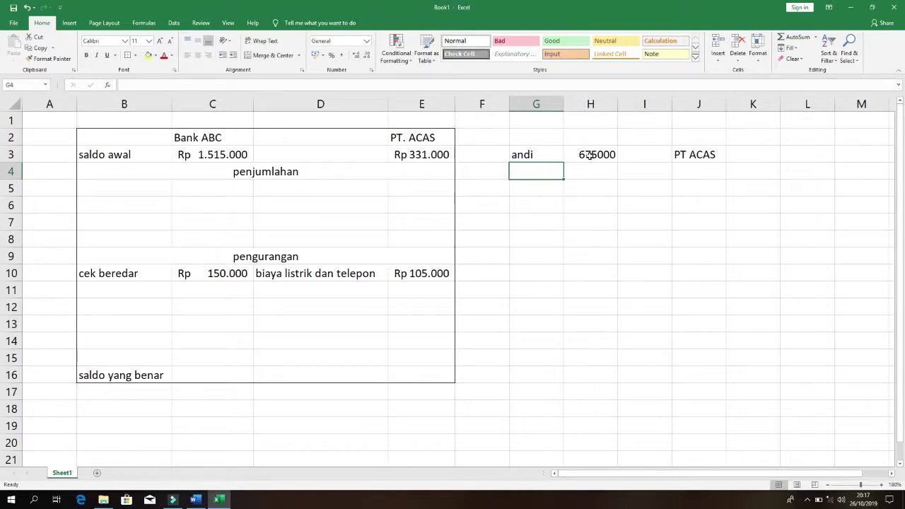
left_click(711, 154)
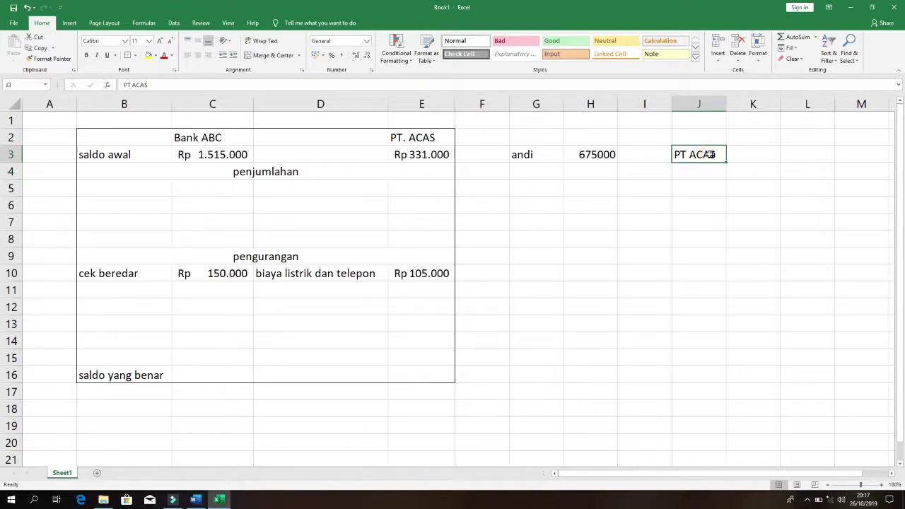
Enter BANK ABC in G5, two rows below the example depositor.
left_click(542, 166)
key("Right")
key("Down")
key("Left")
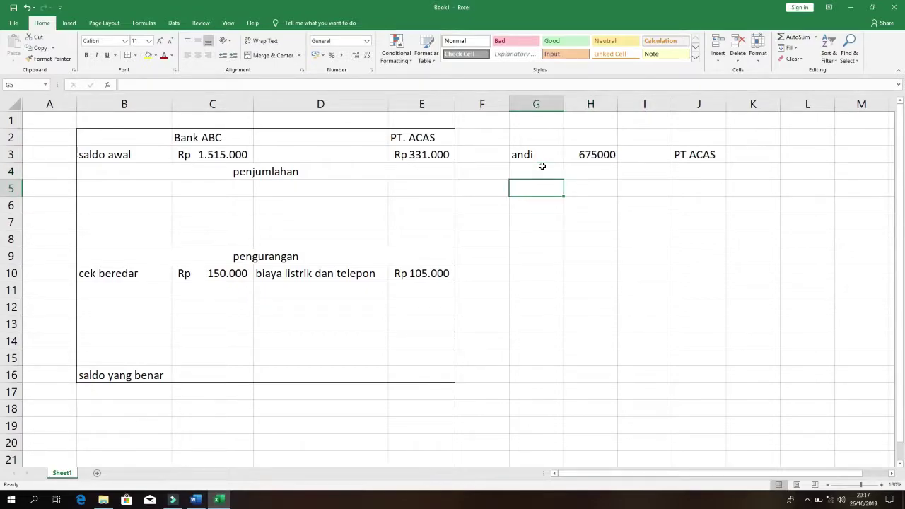
type("BANK ABC")
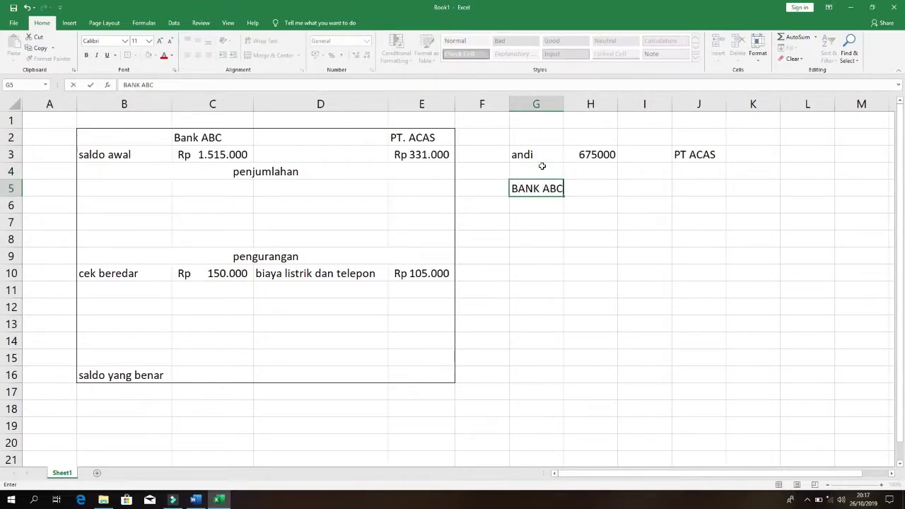
key("Tab")
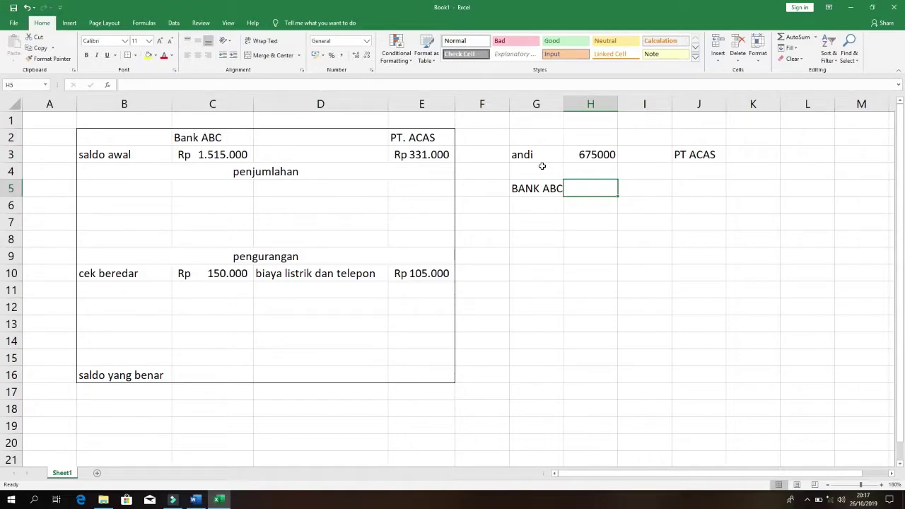
Examine the example's recipient, depositor, amount and bank cells in G3:J5 to trace the deposit's path.
left_click(700, 156)
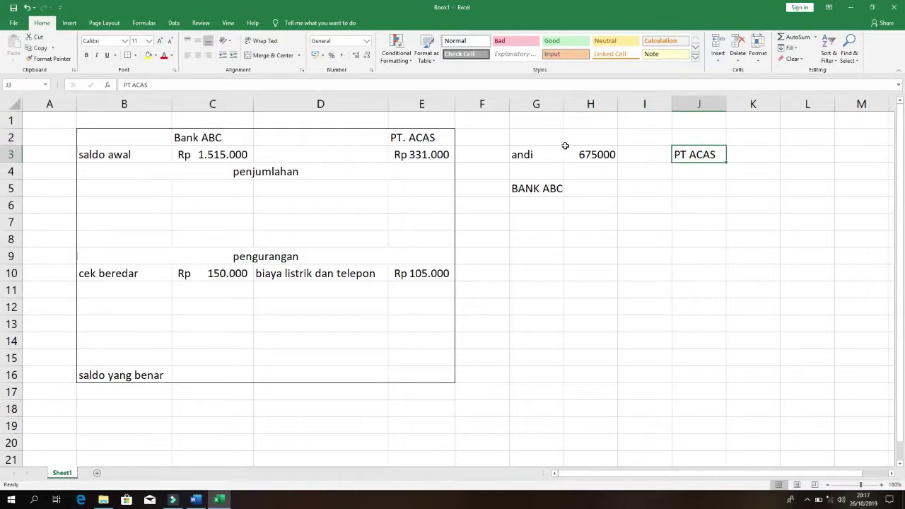
left_click(542, 155)
left_click(549, 189)
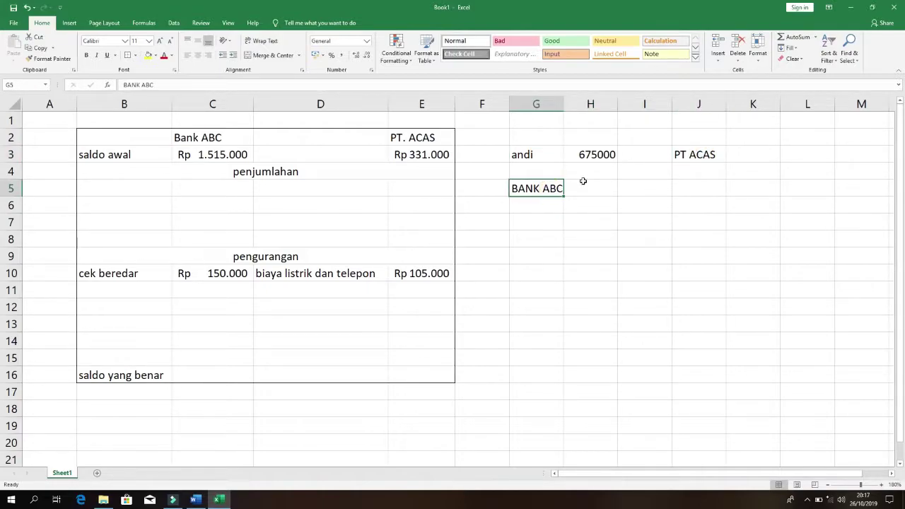
left_click(594, 150)
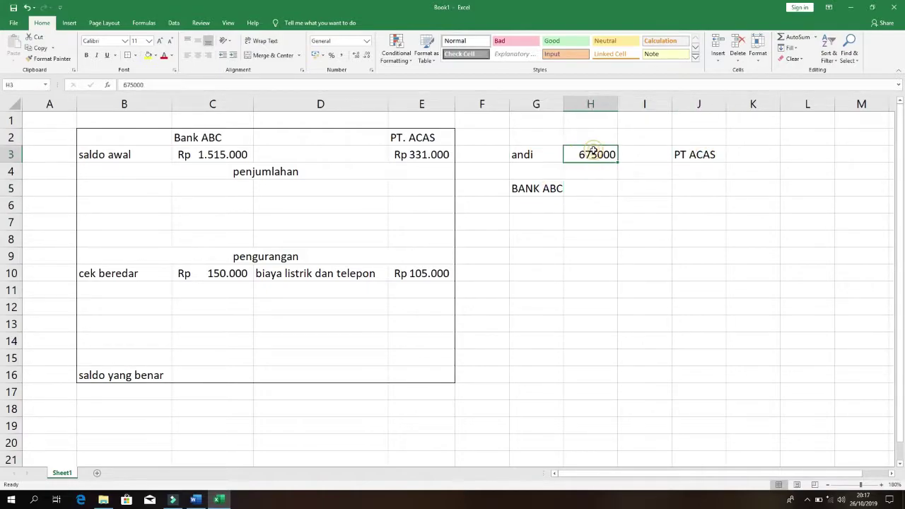
left_click(548, 192)
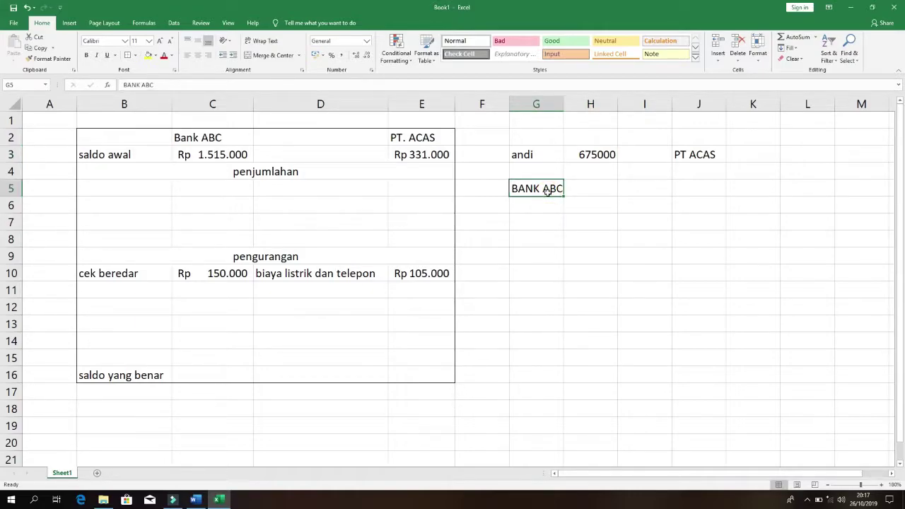
left_click(532, 153)
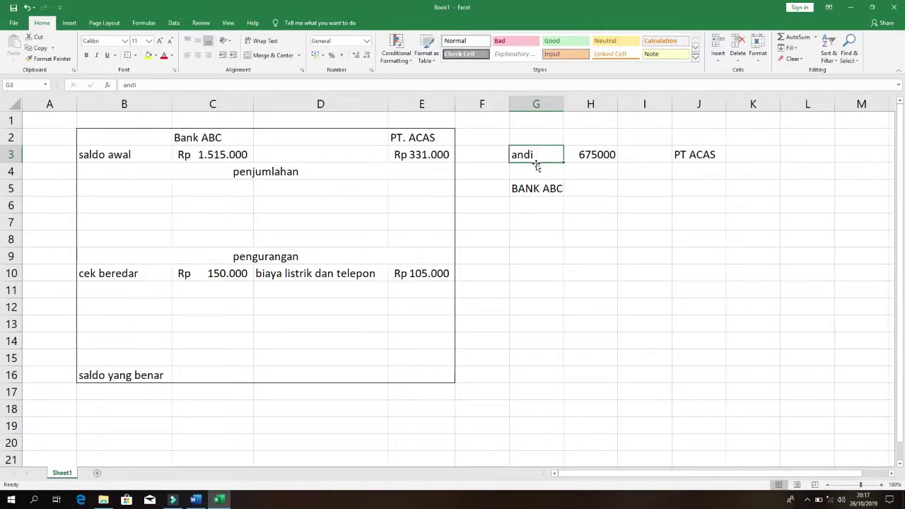
left_click(546, 189)
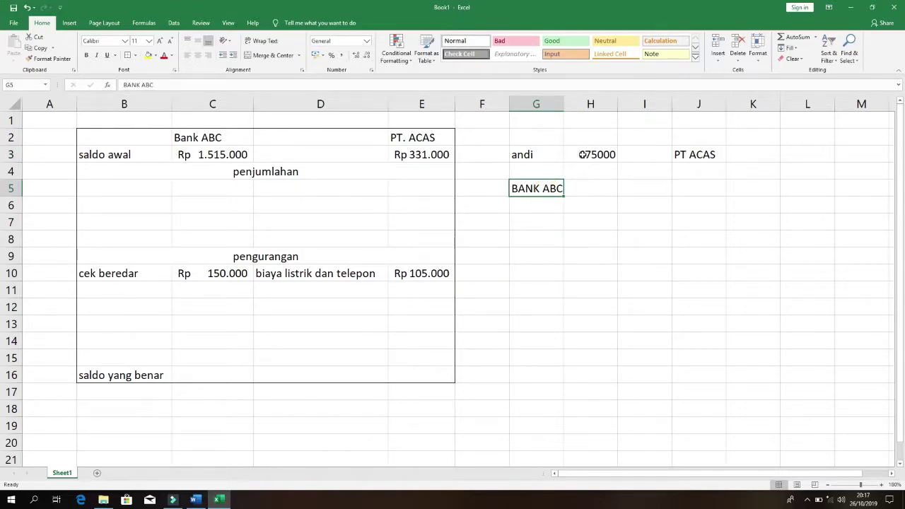
left_click(585, 191)
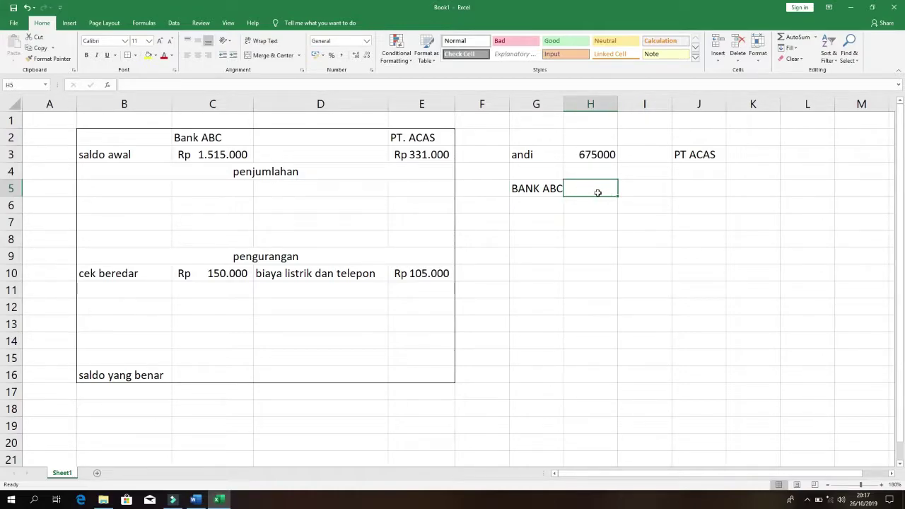
Enter 675000 in H5 beside BANK ABC as the example deposit recorded by the bank.
left_click(689, 155)
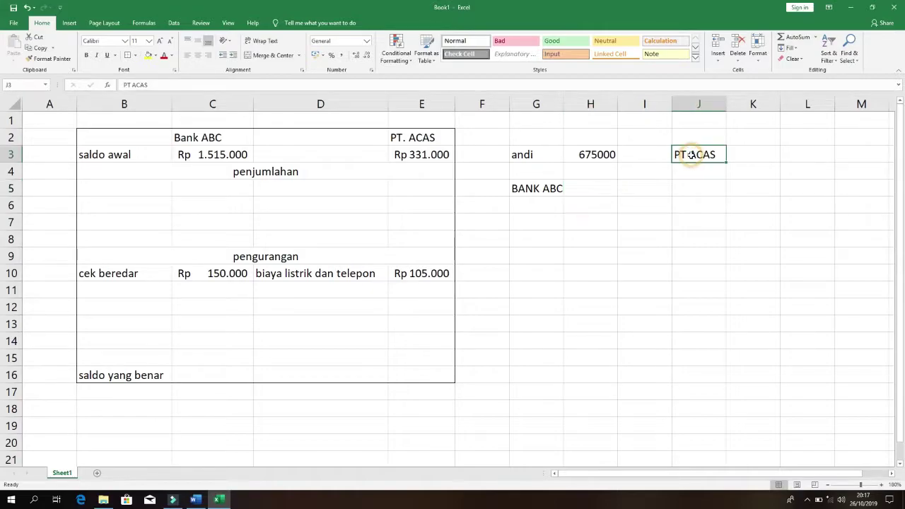
left_click(580, 191)
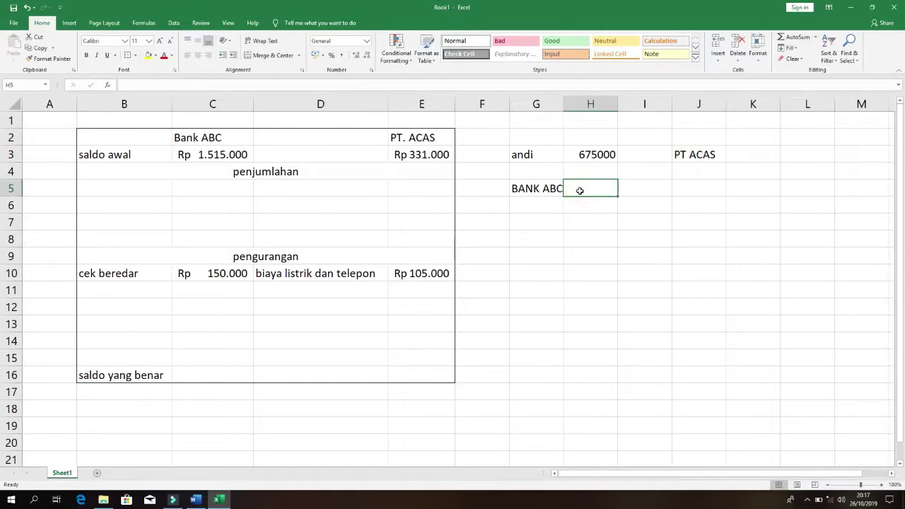
type("675000")
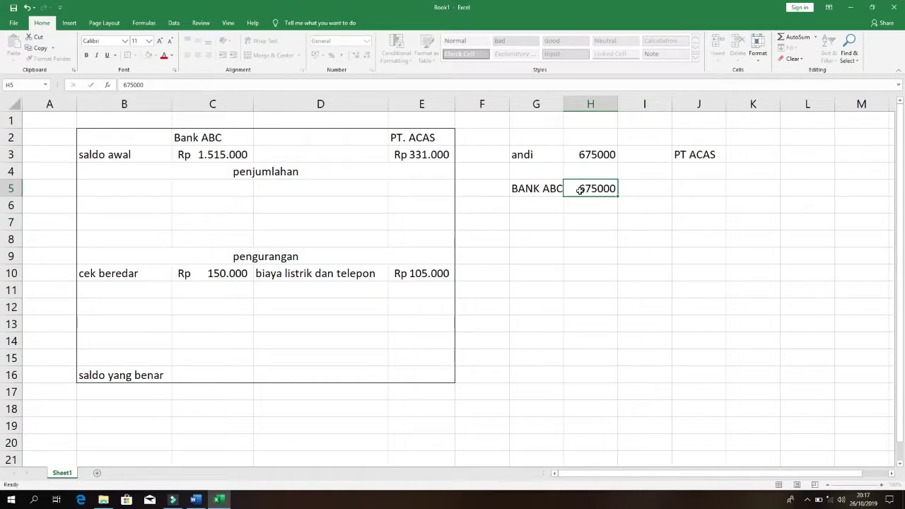
key("Tab")
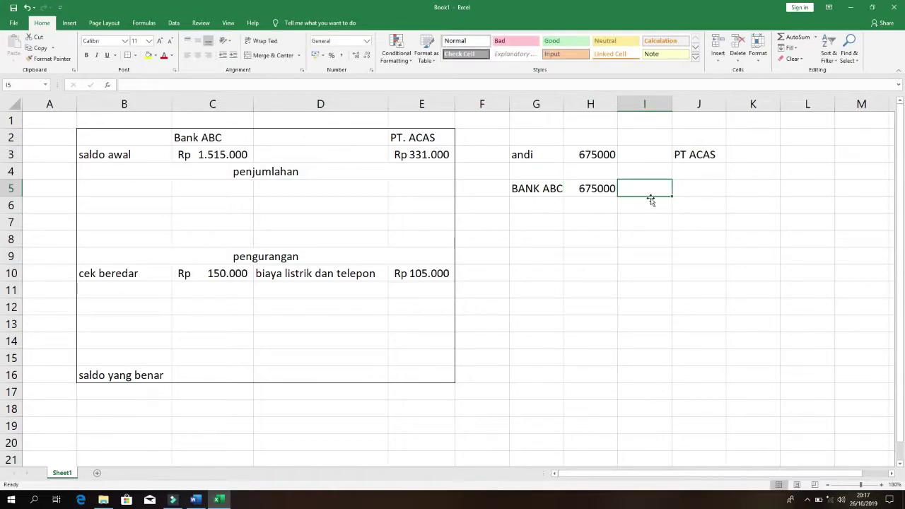
left_click(536, 185)
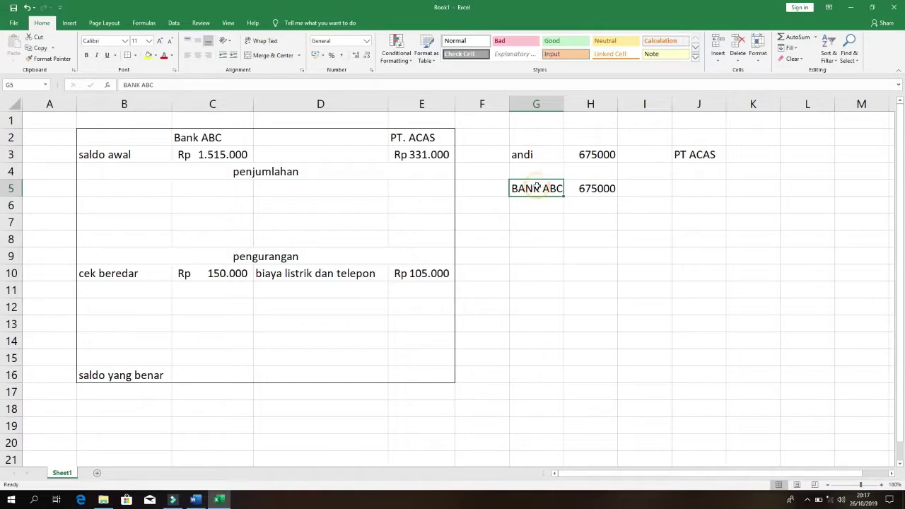
Enter 675000 in J5 under PT ACAS as the company's share of the example deposit.
left_click(695, 188)
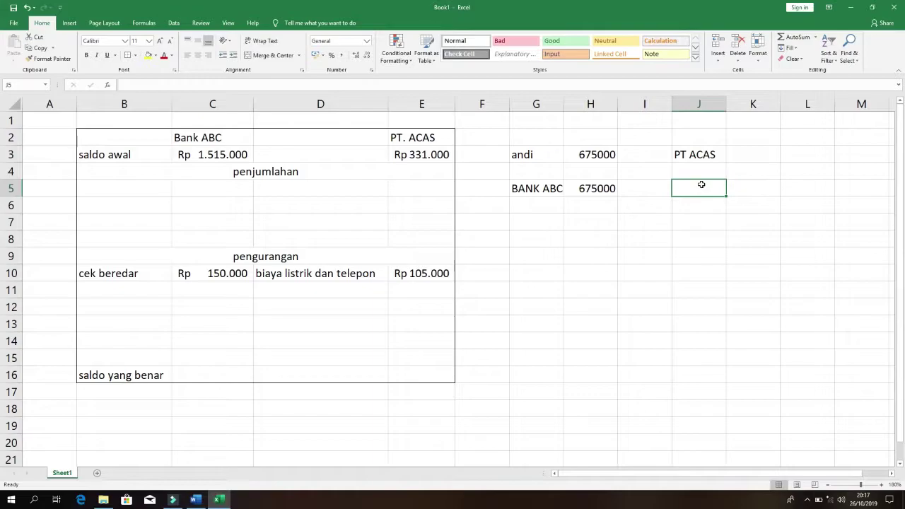
type("675000")
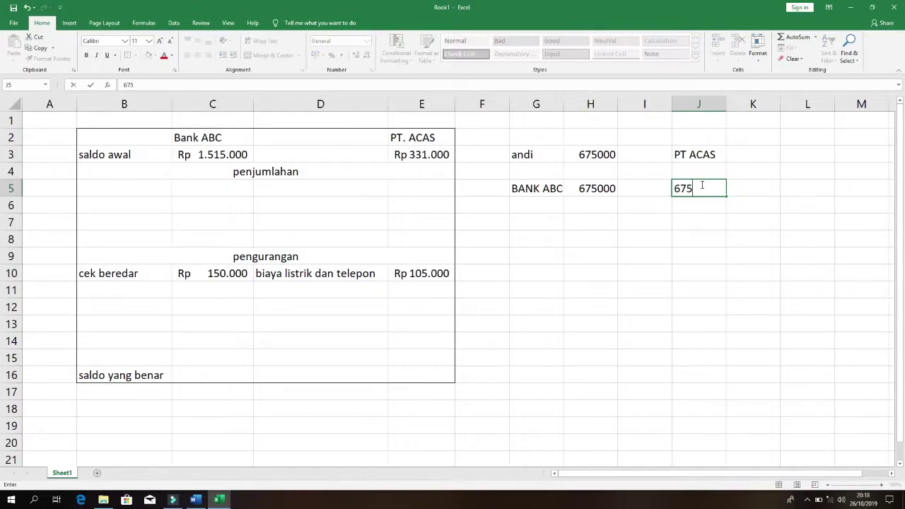
key("Left")
key("Right")
key("Up")
key("Up")
key("Down")
key("Down")
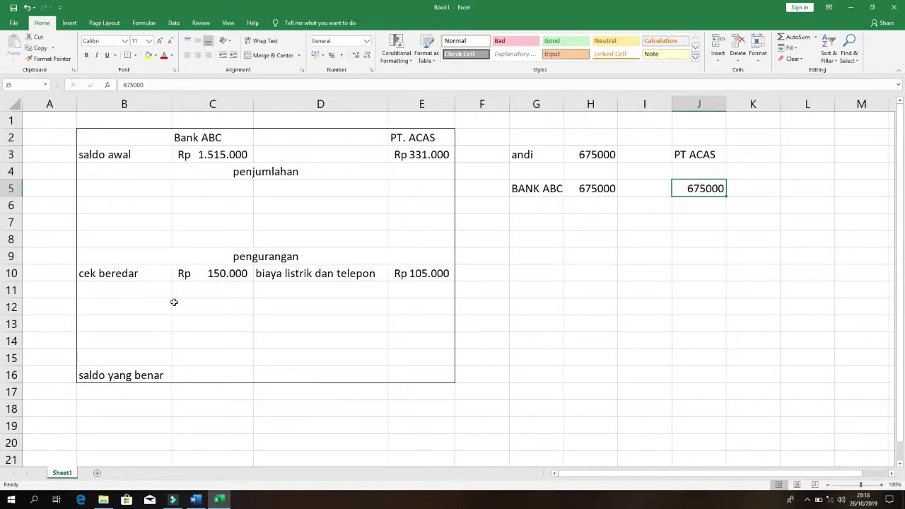
Label D5 in PT. ACAS's penjumlahan section as "setoran oleh pihak lain".
left_click(287, 194)
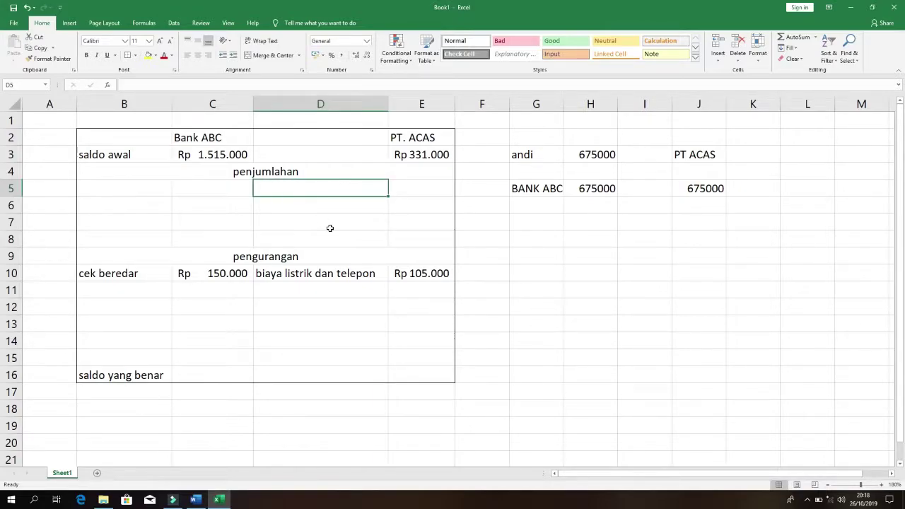
type("set")
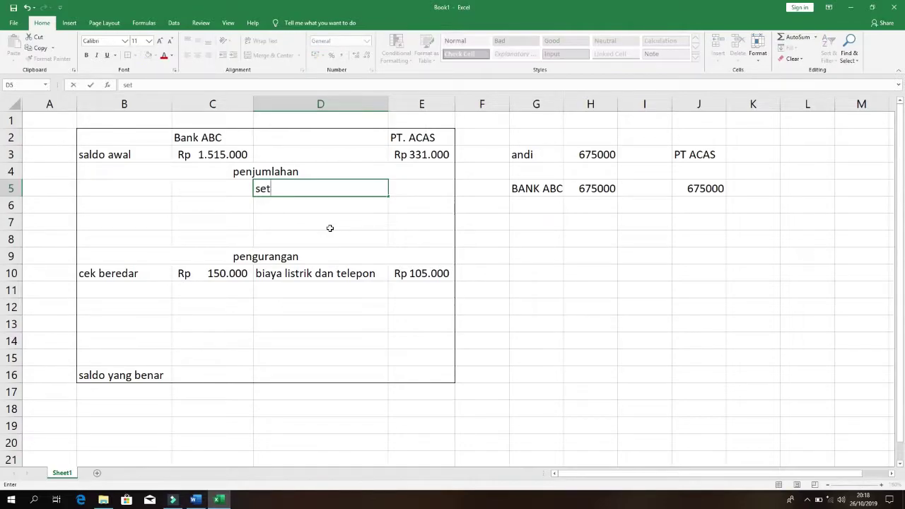
type("oran oleh pihak lain")
key("Tab")
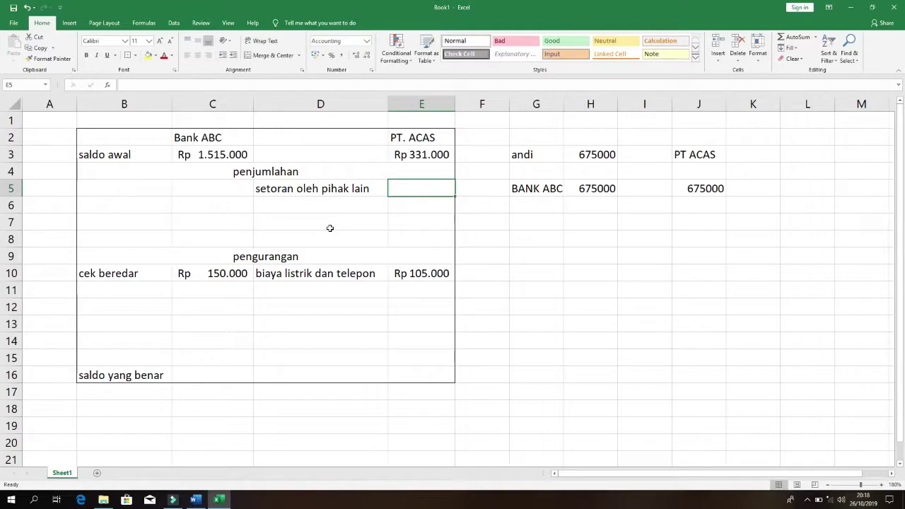
Enter 675000 in E5 as the amount of the third-party deposit, checking it against the example cells.
left_click(700, 188)
left_click(417, 184)
type("675000")
key("Tab")
key("Left")
key("Up")
key("Right")
left_click(417, 184)
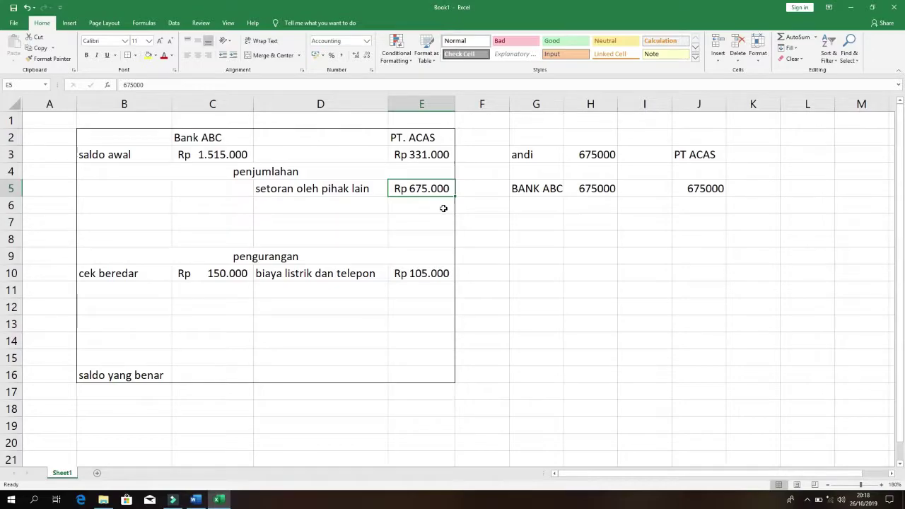
left_click(588, 187)
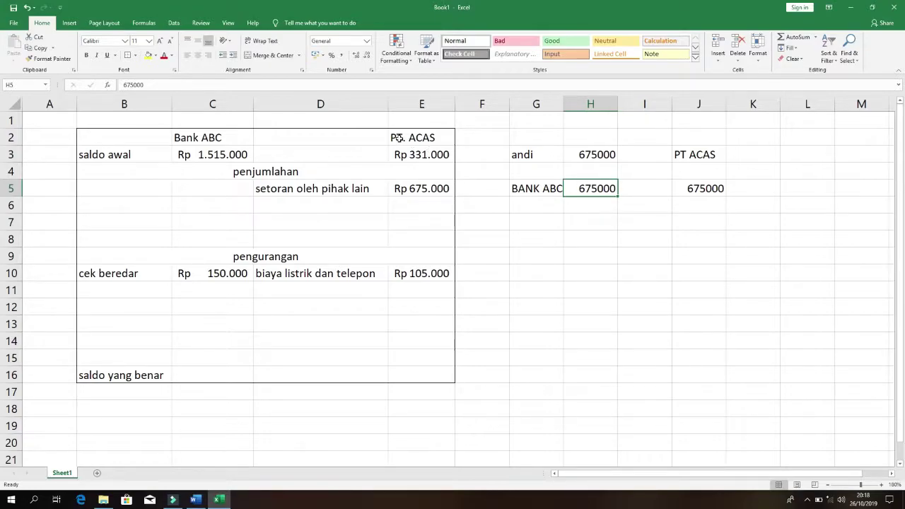
left_click(438, 188)
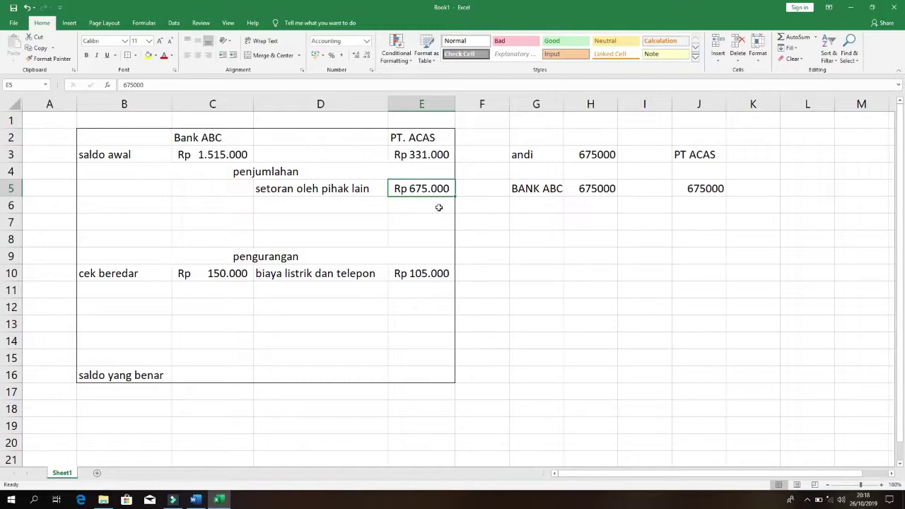
Switch to Word and review item 3 on the third-party deposit and item 4 on jasa giro.
key("alt+Tab")
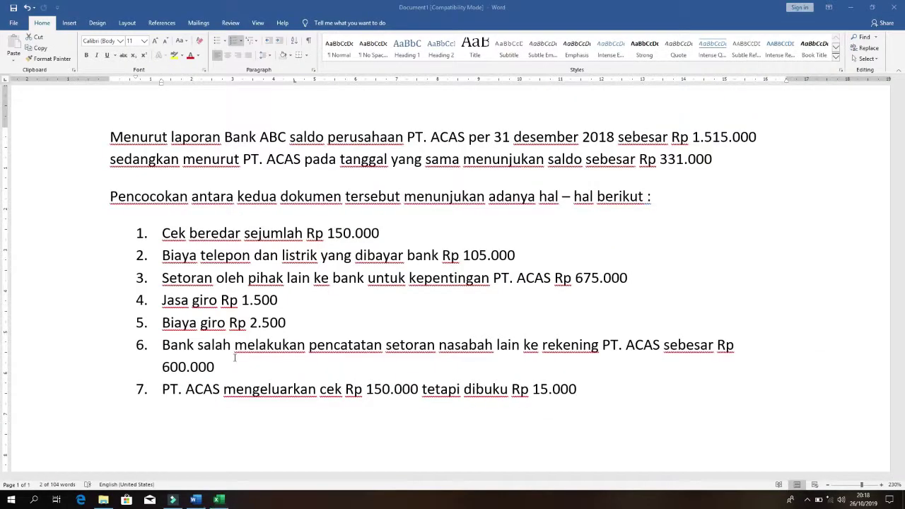
left_click_drag(163, 300, 408, 279)
left_click(164, 280)
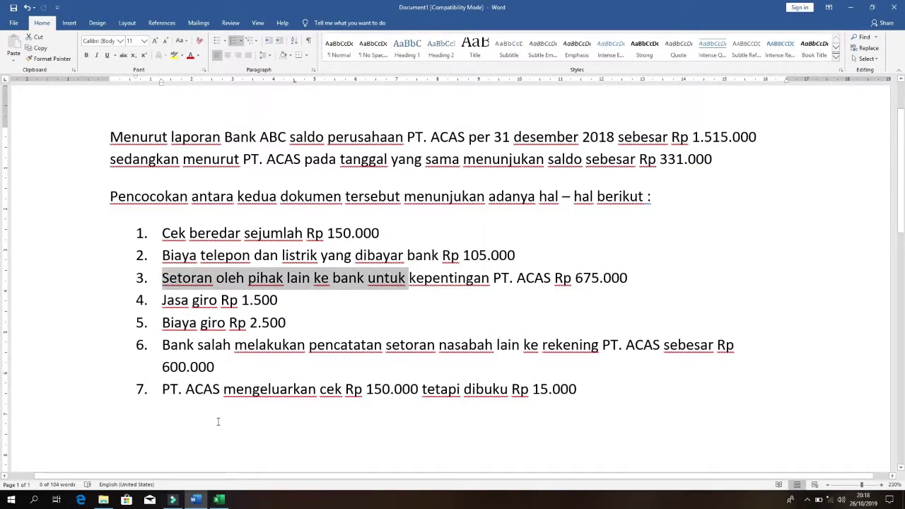
left_click(399, 278)
key("alt")
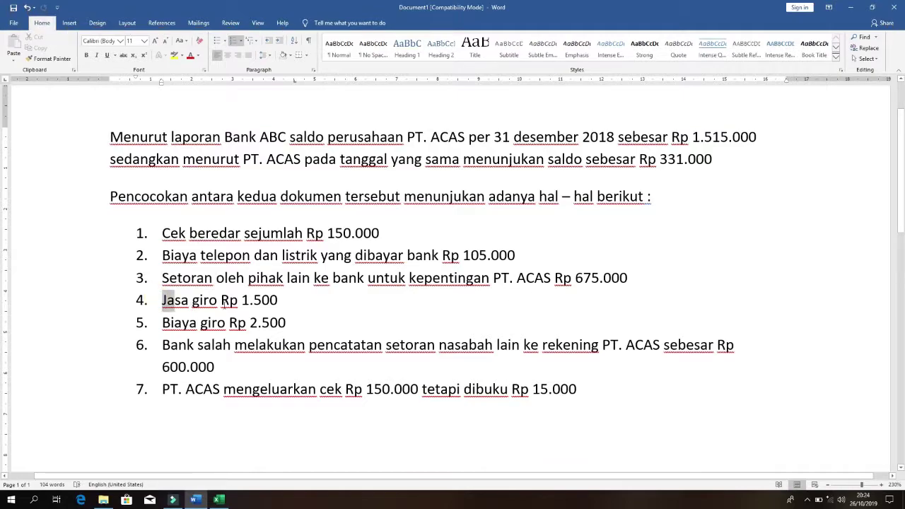
left_click_drag(161, 300, 286, 301)
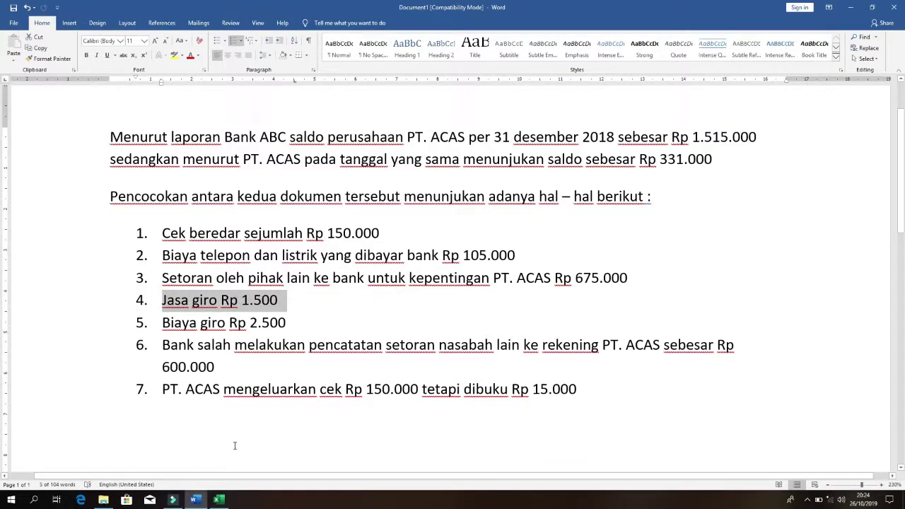
Return to Excel and clear the example entries in G3:J6.
left_click(219, 500)
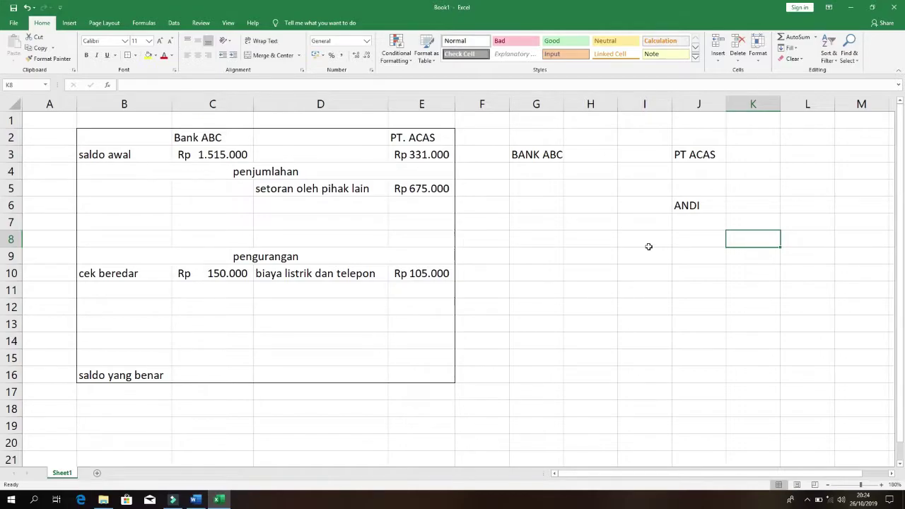
left_click(697, 241)
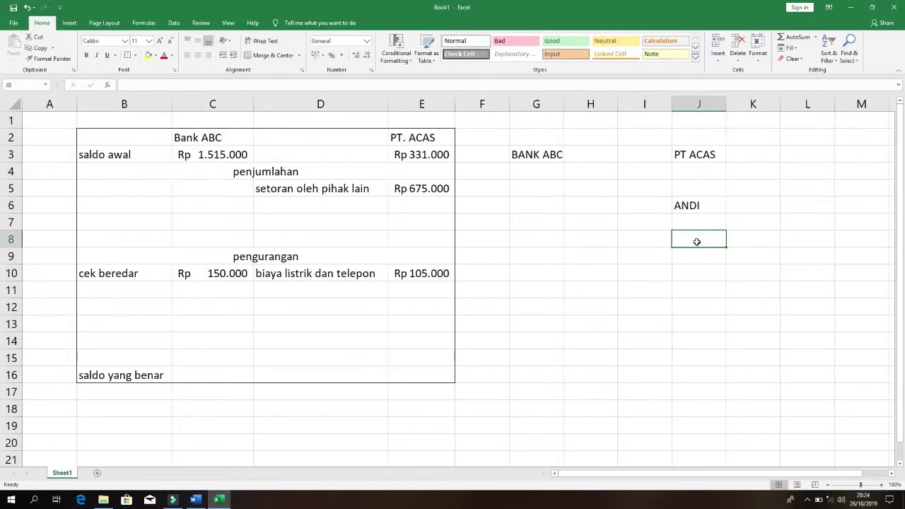
left_click_drag(540, 150, 700, 205)
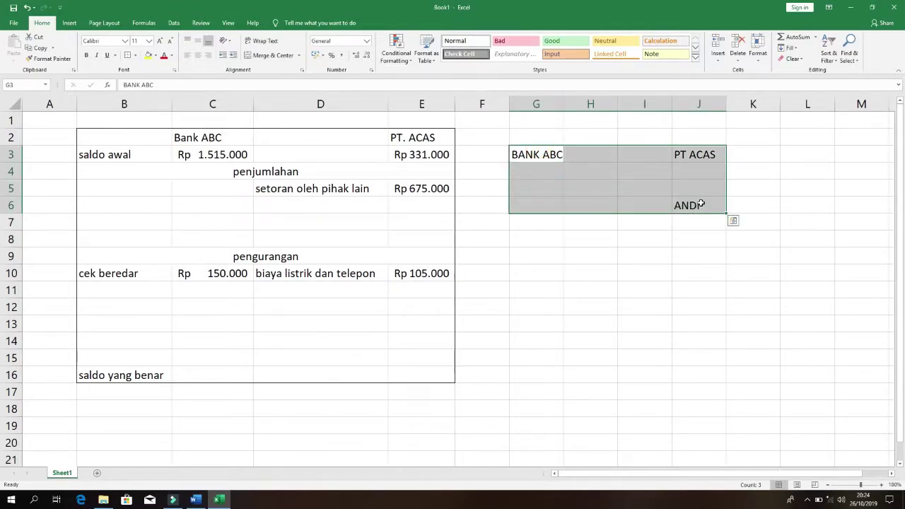
key("Delete")
key("shift+BackSpace")
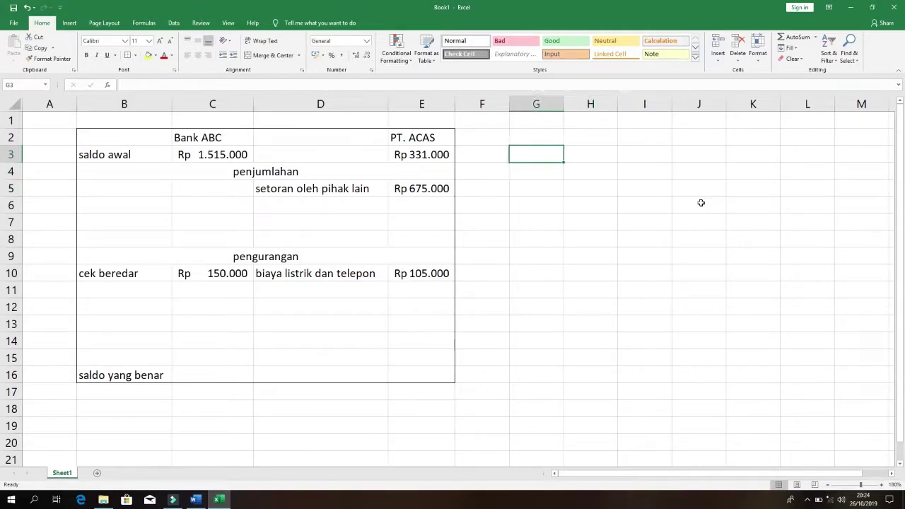
Enter BANK ABC in G3 and PT ACAS in J3 as the parties of a new example.
type("BANK")
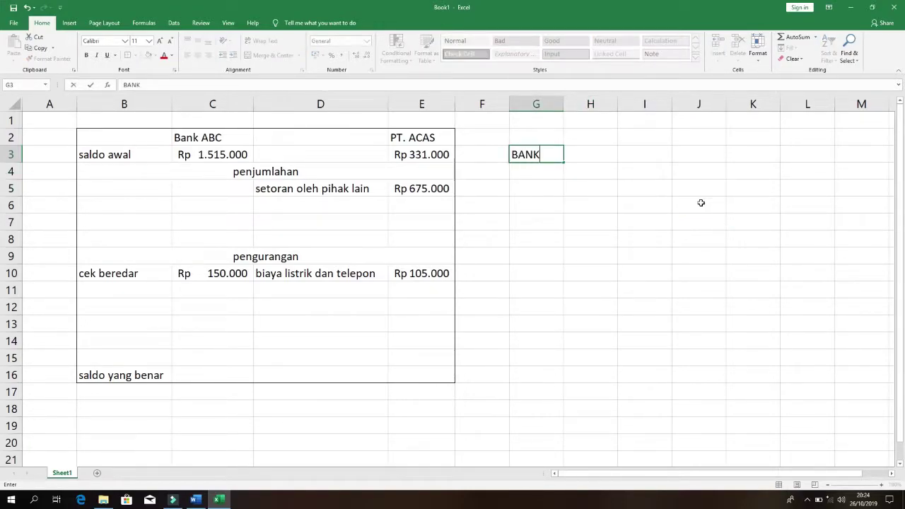
type(" ABC")
key("Tab")
key("Tab")
key("Tab")
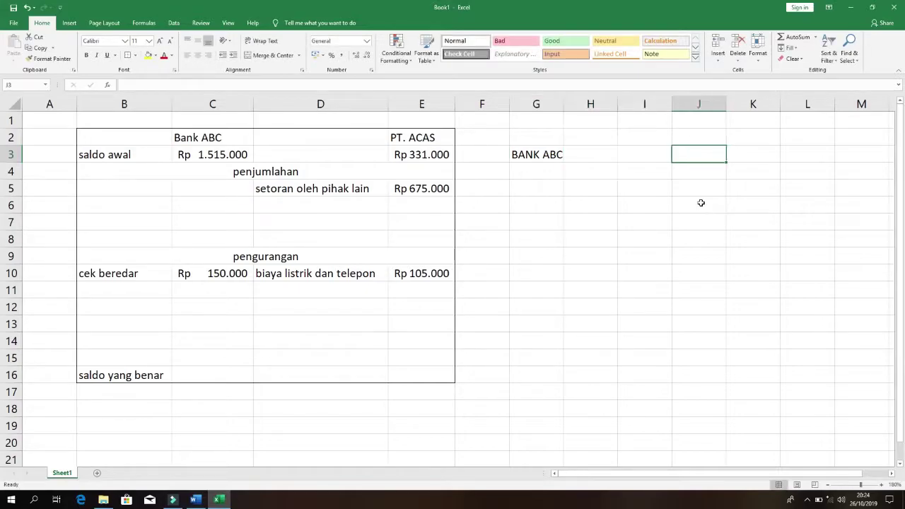
type("PT ACAS")
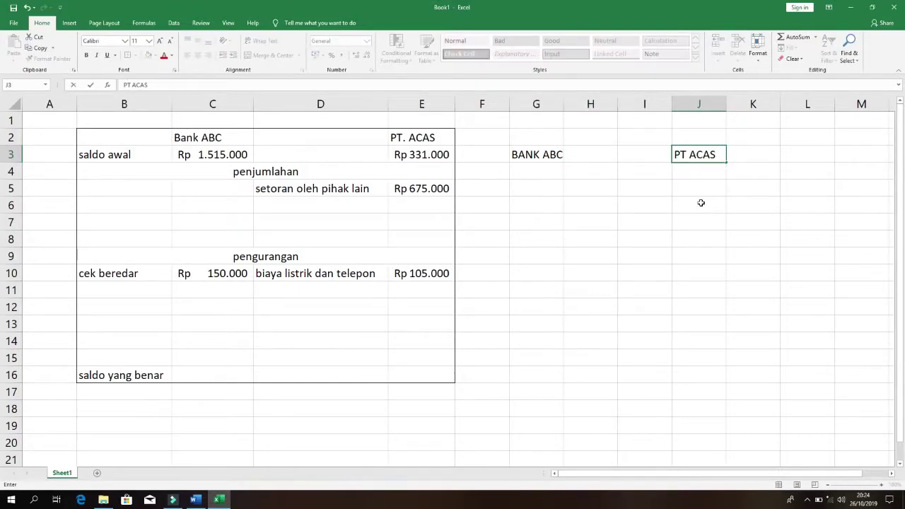
key("Return")
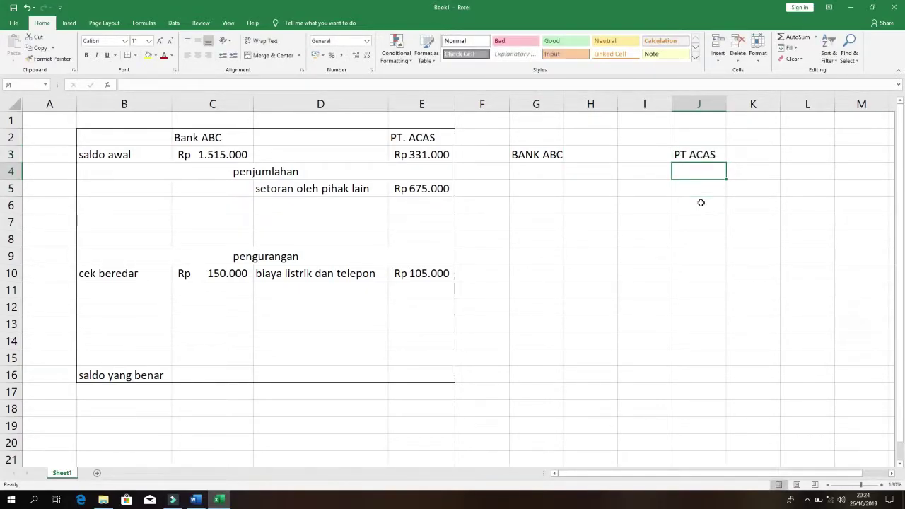
Enter "nyimpen duit" in J4 below PT ACAS to describe its role in the example.
left_click(693, 153)
left_click(706, 170)
left_click(549, 154)
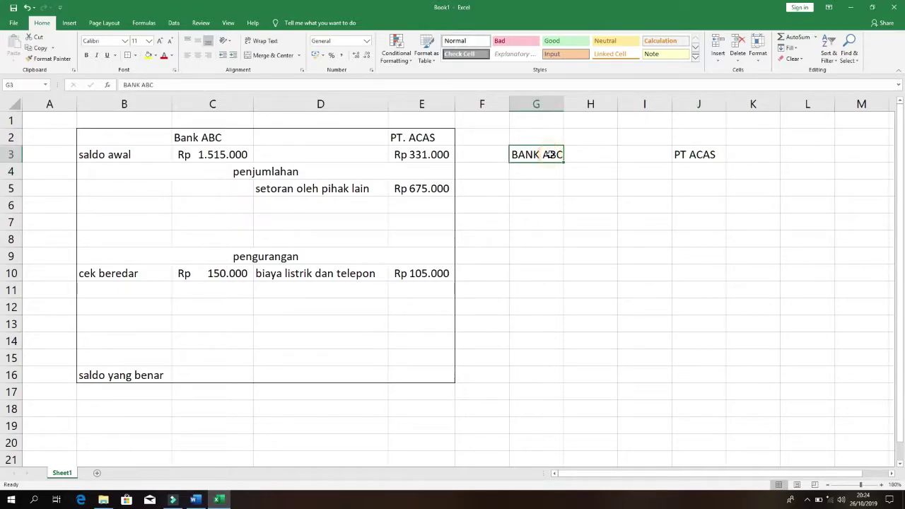
left_click(706, 172)
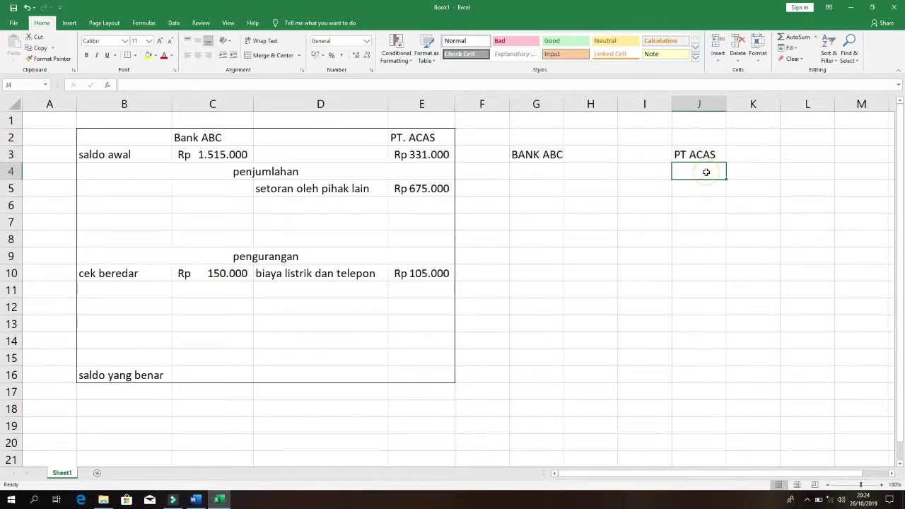
type("nyimpen duit")
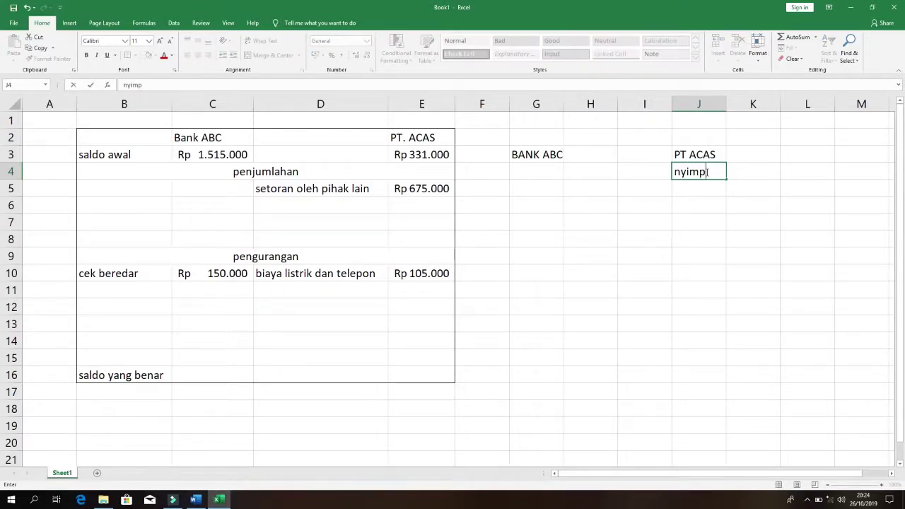
key("Left")
Examine the BANK ABC and PT ACAS cells in G3:J4 to trace who stores money with whom.
key("Left")
key("Left")
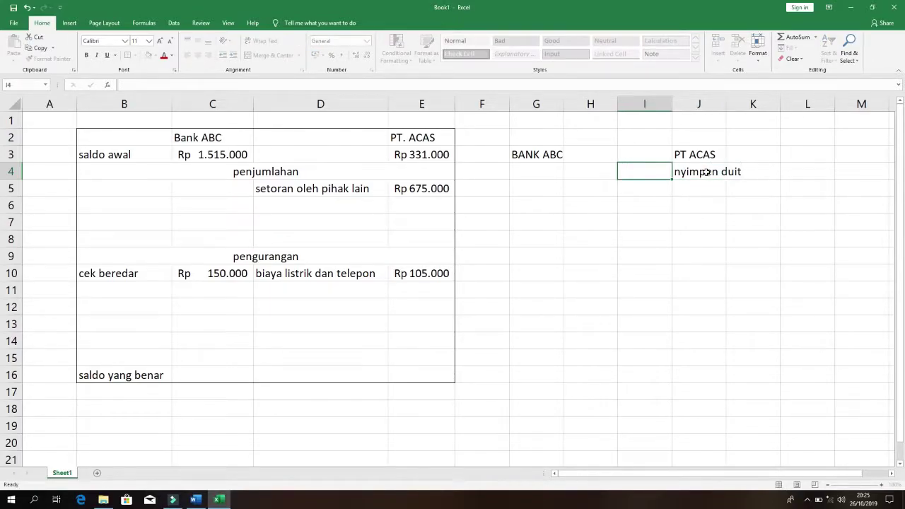
key("Up")
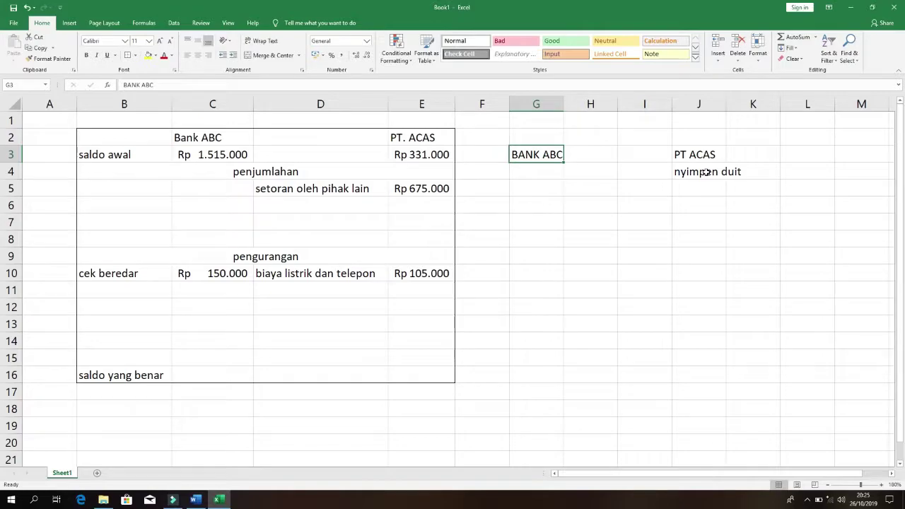
key("Down")
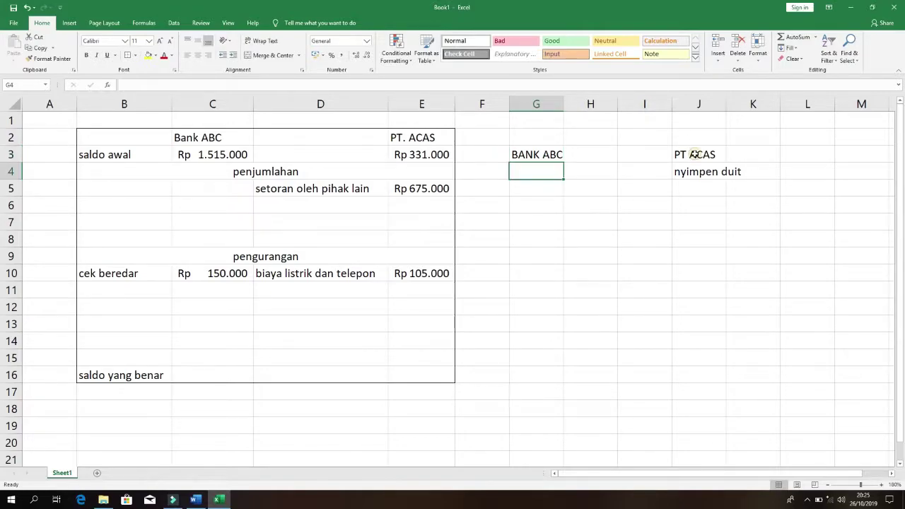
left_click(695, 155)
left_click(700, 173)
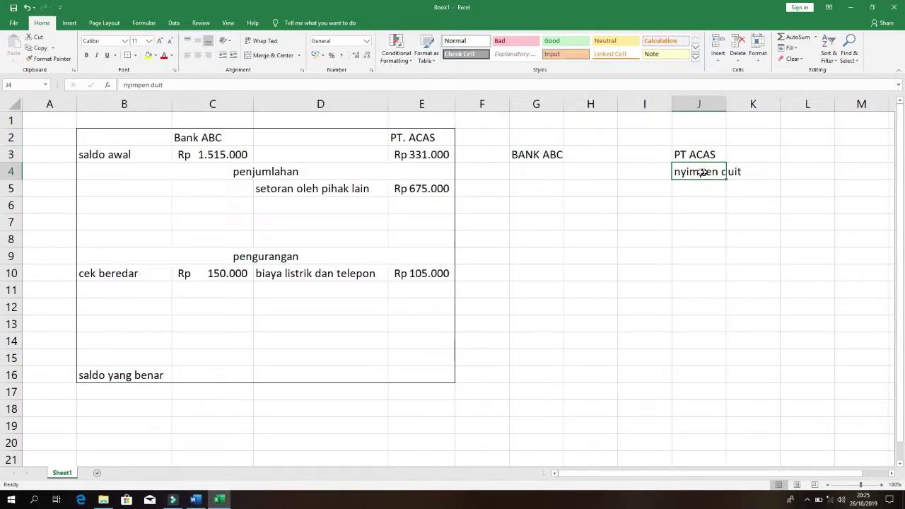
left_click(536, 166)
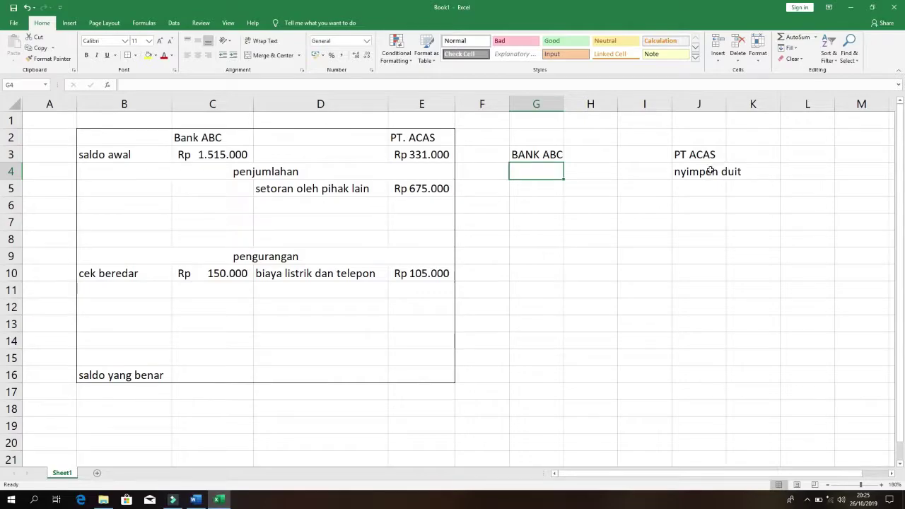
left_click(688, 171)
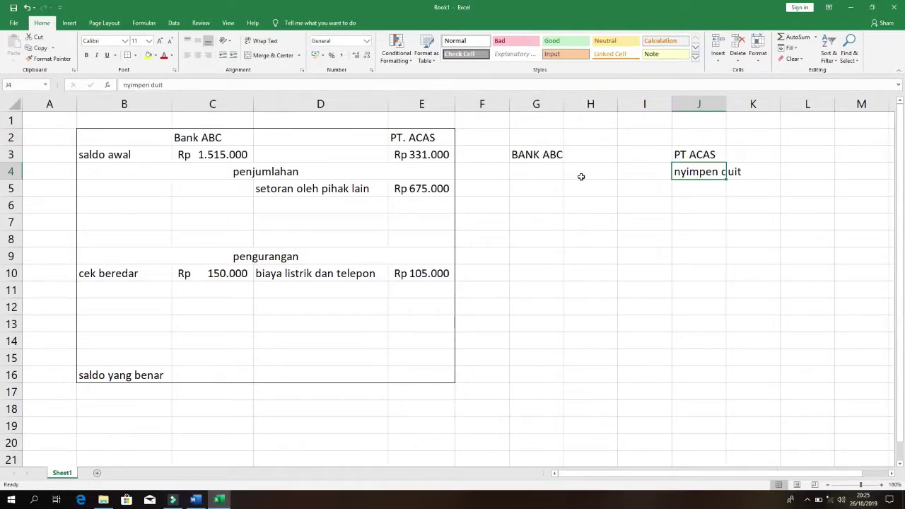
Enter "memberikan bunga" in G4 below BANK ABC to describe the bank's role in the example.
left_click(529, 170)
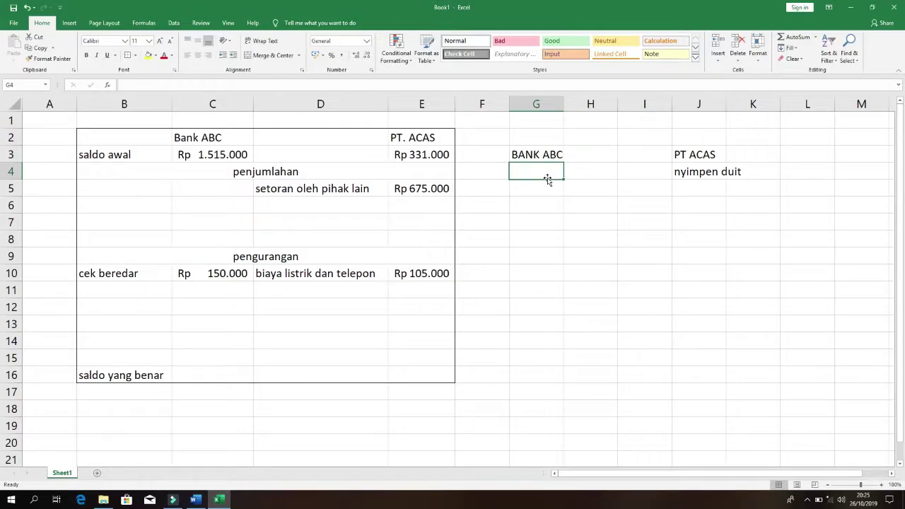
type("mem")
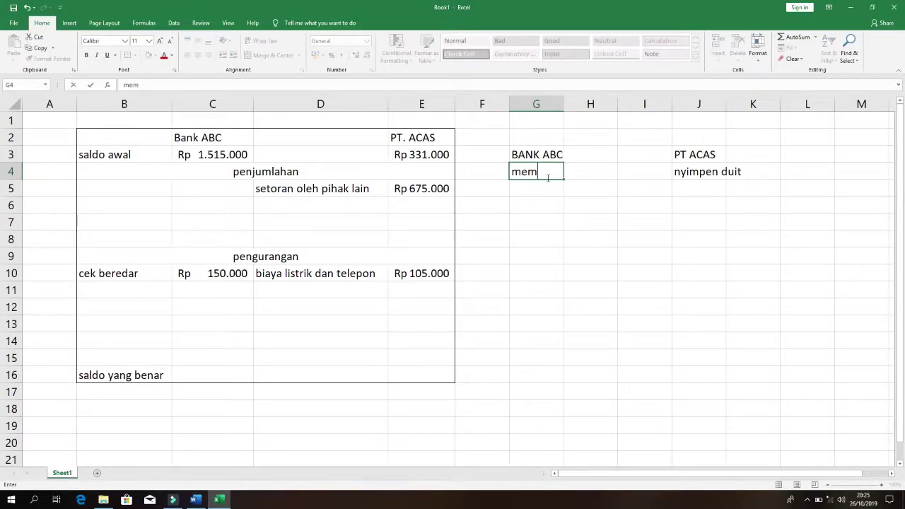
type("berikan bunga")
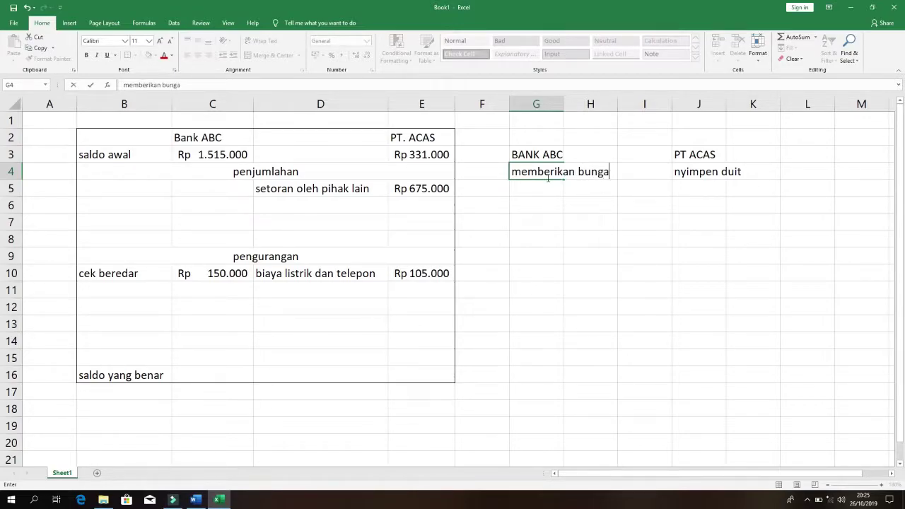
key("Right")
key("Right")
key("Right")
key("Up")
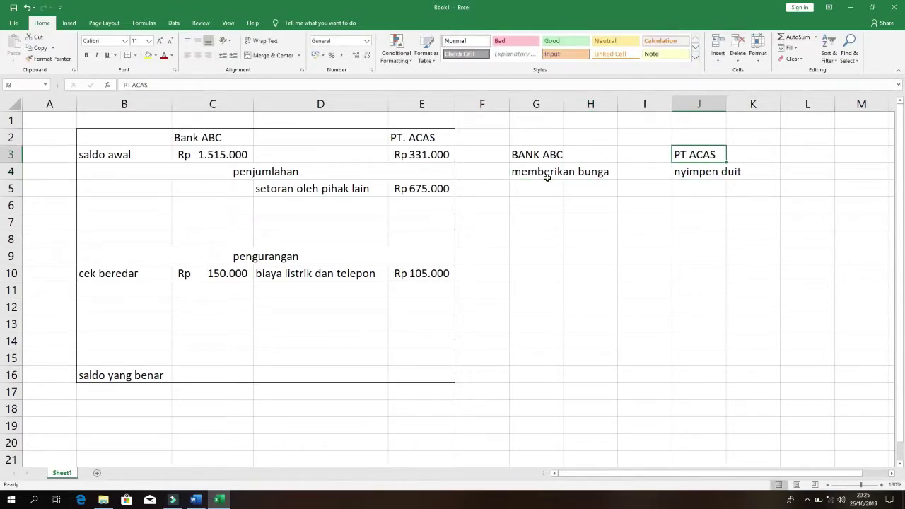
Enter "pendapatan bunga" in J5 below PT ACAS to describe what the company receives.
key("Down")
key("Down")
key("Left")
key("Left")
key("Right")
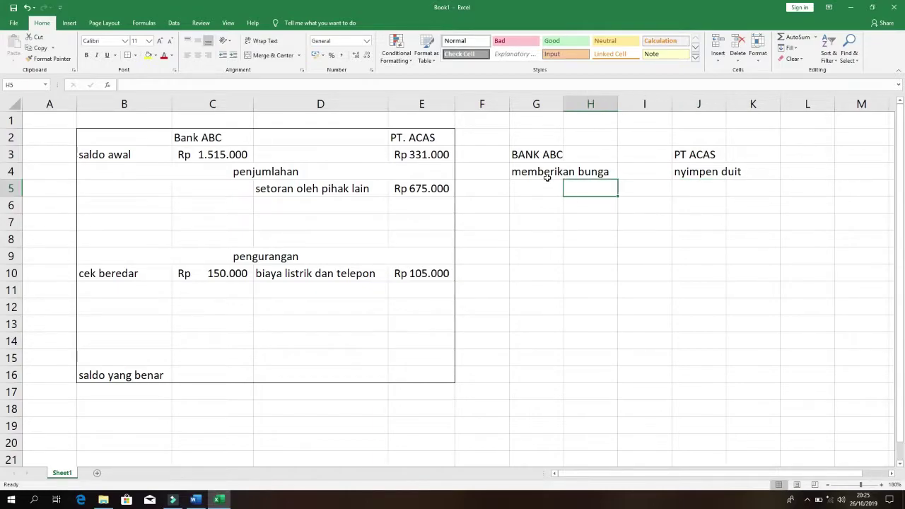
key("Left")
key("Left")
key("Up")
key("Right")
key("Right")
key("Right")
key("Up")
key("Down")
key("Down")
type("pendapa")
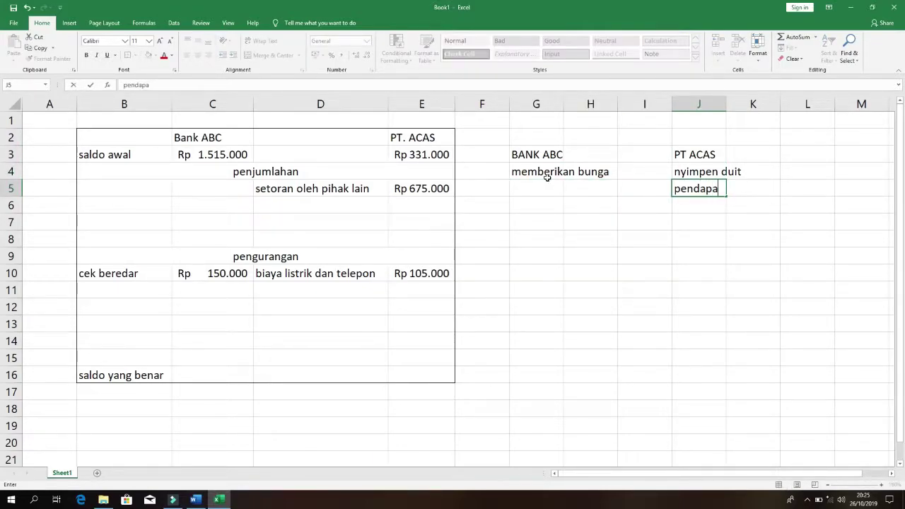
type("tan bunga")
key("Up")
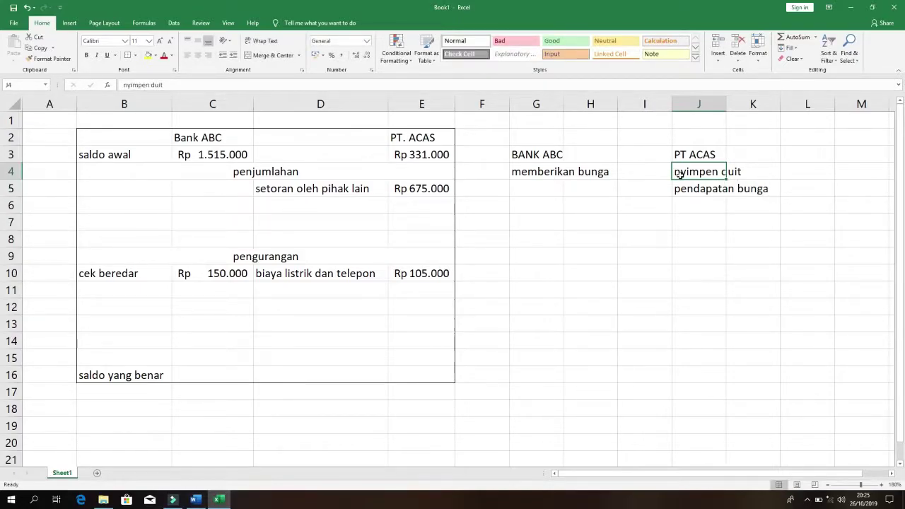
Examine the example cells in G4:J5 to trace the interest flow from BANK ABC to PT ACAS.
left_click(518, 174)
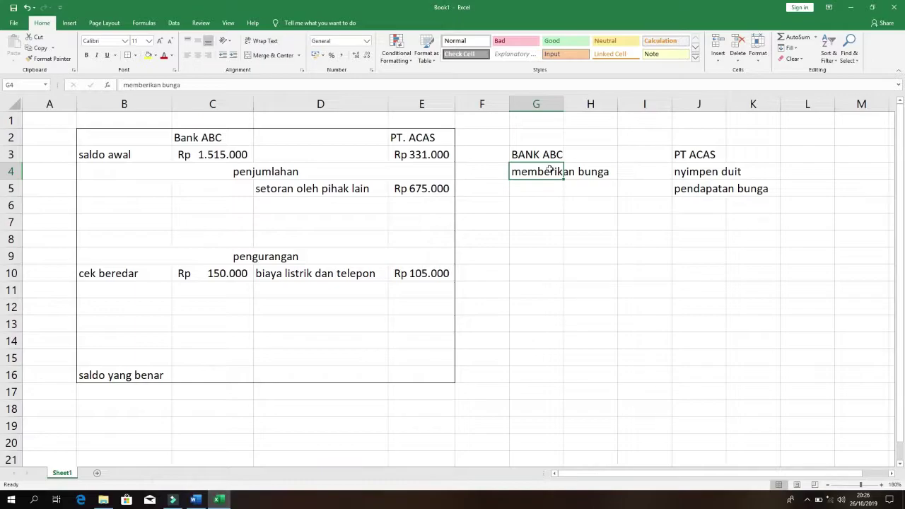
left_click(698, 171)
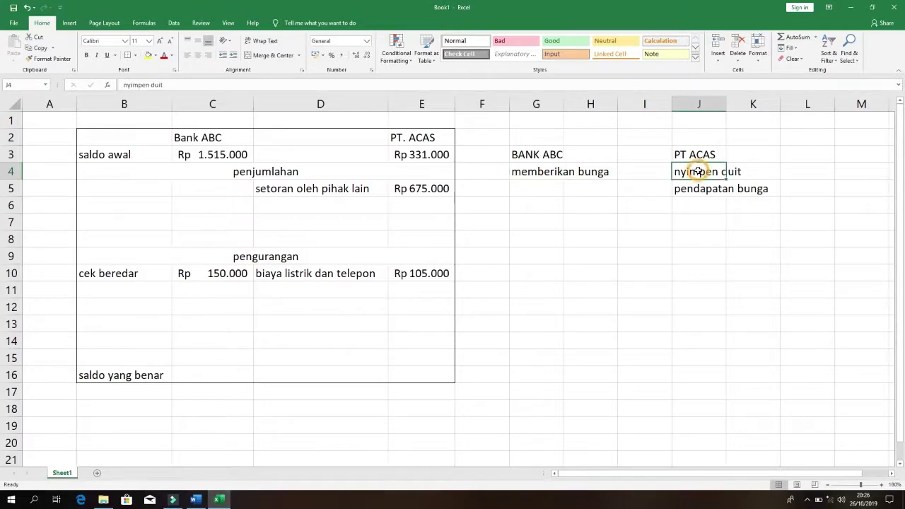
left_click(538, 170)
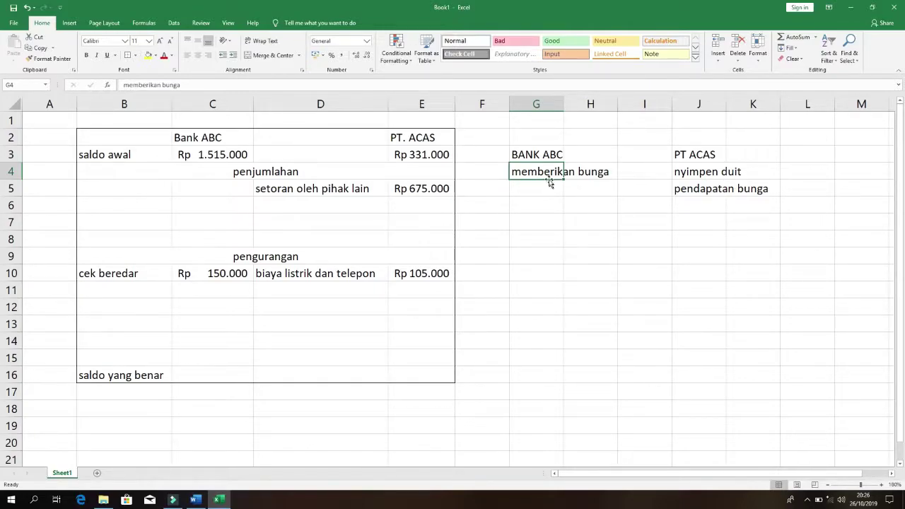
left_click(697, 188)
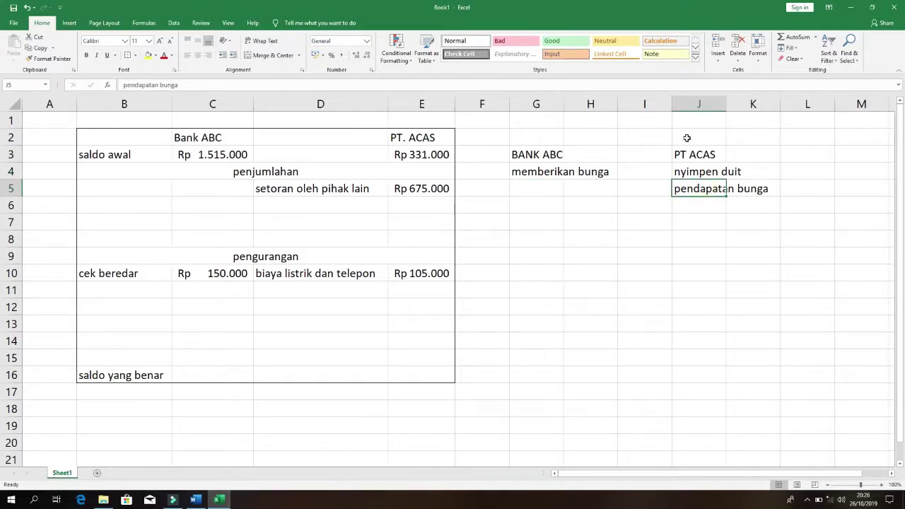
left_click(700, 157)
Switch to the Word problem and check the amount of item 4, Jasa giro.
key("alt+Tab")
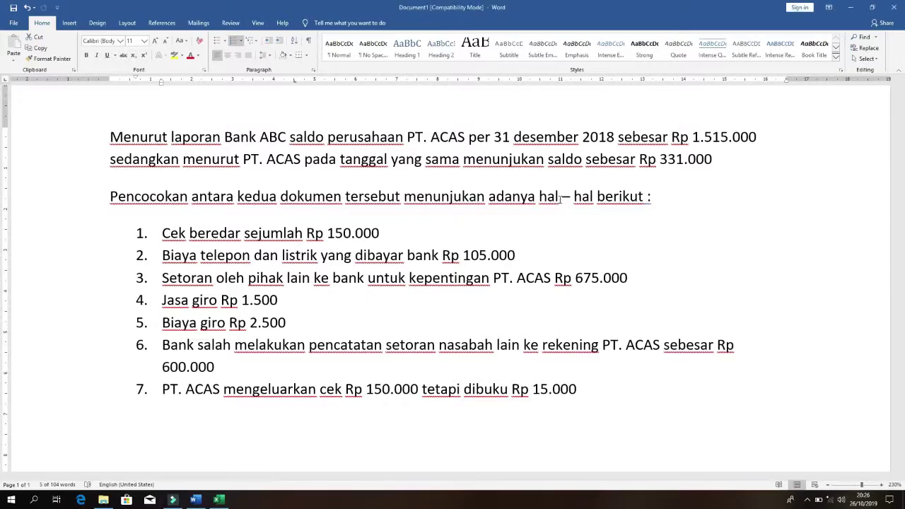
left_click(243, 299)
left_click_drag(243, 300, 287, 303)
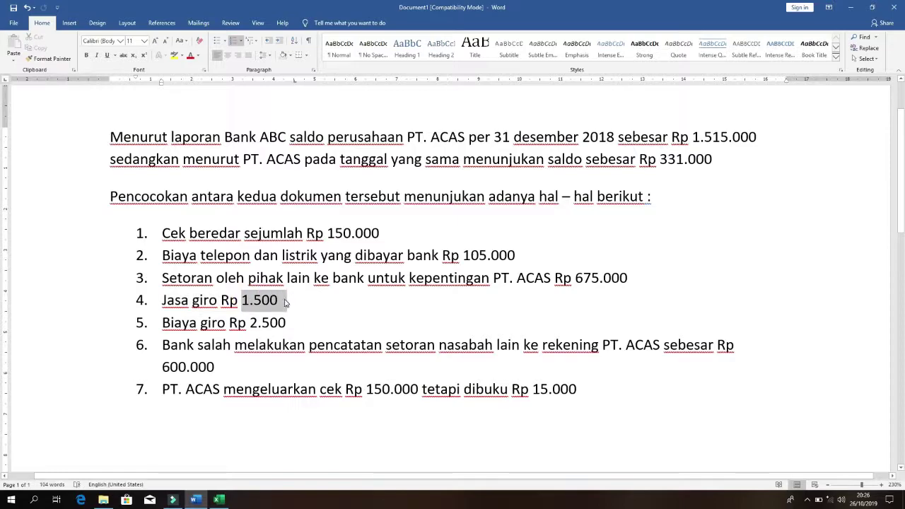
left_click(242, 299)
Return to Excel and enter +1500 in G6 under BANK ABC as the interest amount.
key("alt+Tab")
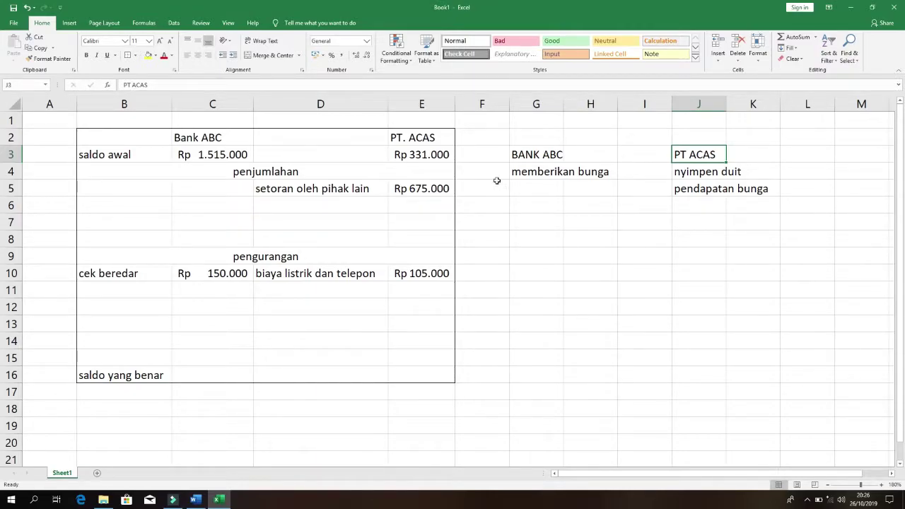
left_click(541, 155)
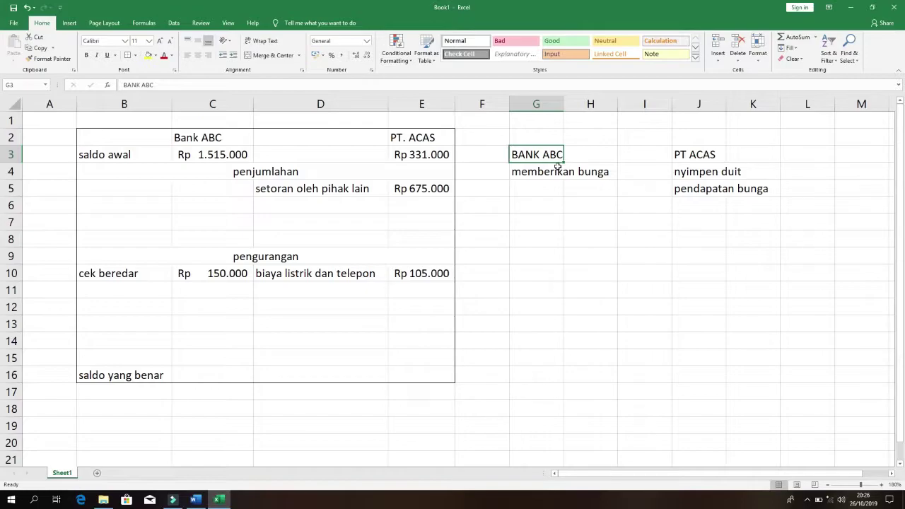
left_click(685, 155)
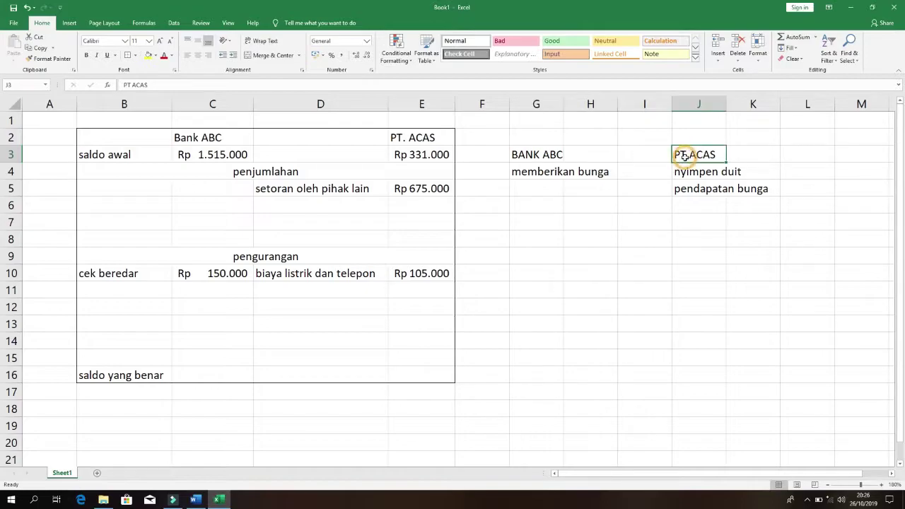
left_click(547, 208)
type("+")
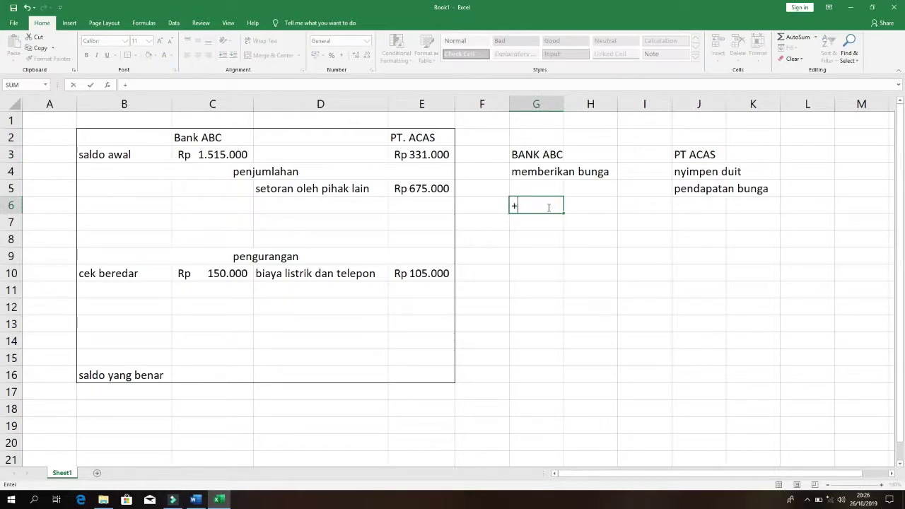
type("1500")
key("Tab")
key("Tab")
key("Tab")
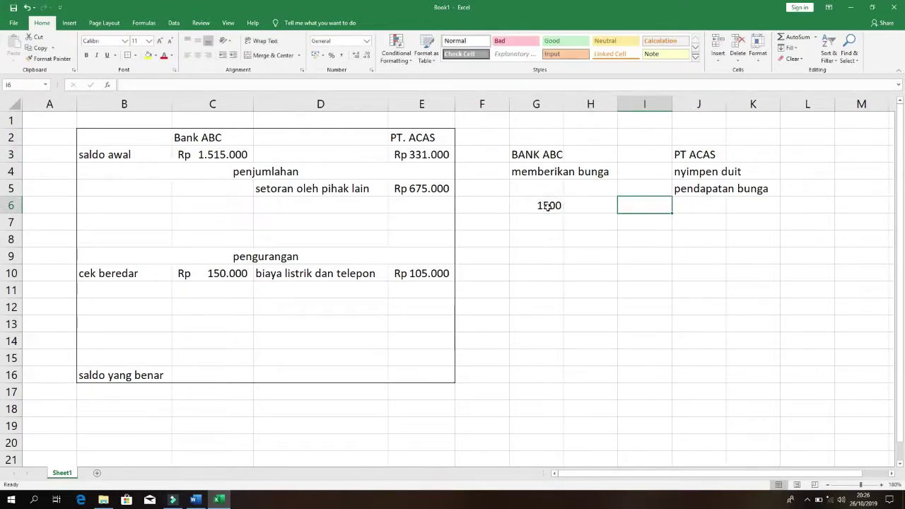
key("Up")
key("Up")
key("Up")
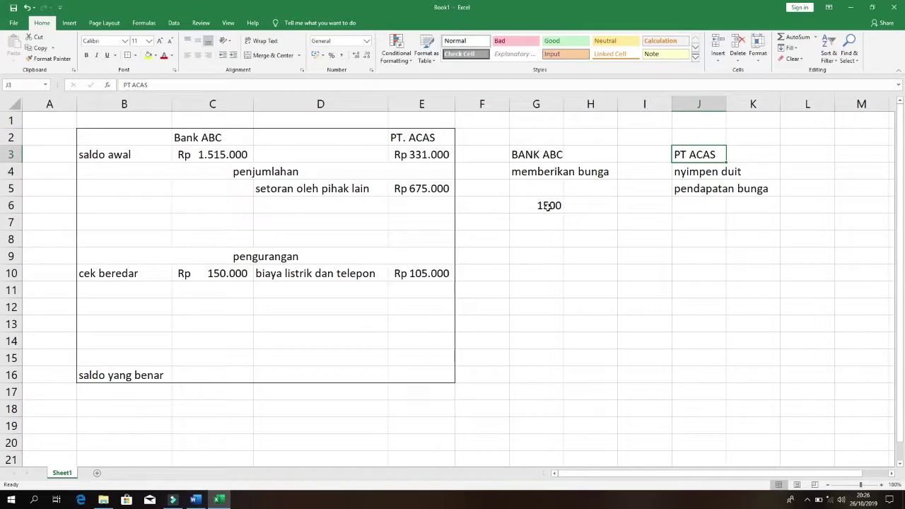
key("Down")
key("Down")
key("Left")
key("Left")
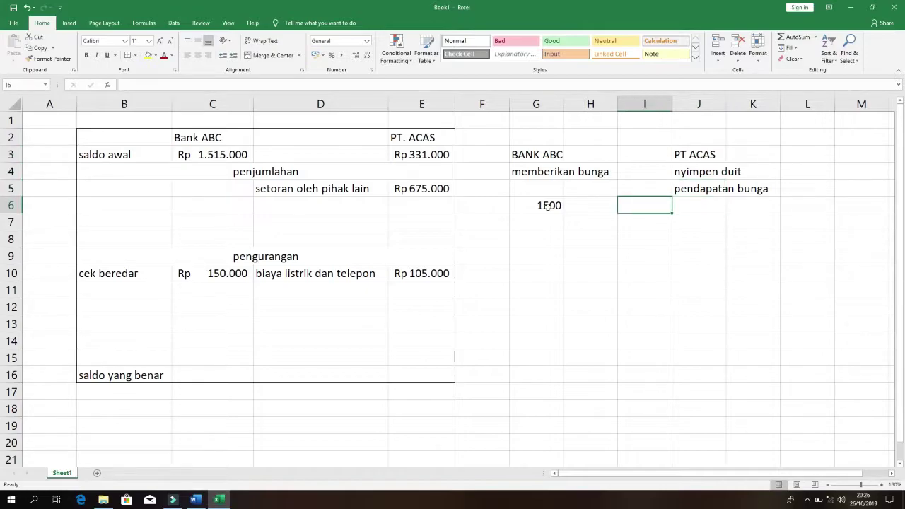
key("Up")
key("Right")
key("Right")
key("Up")
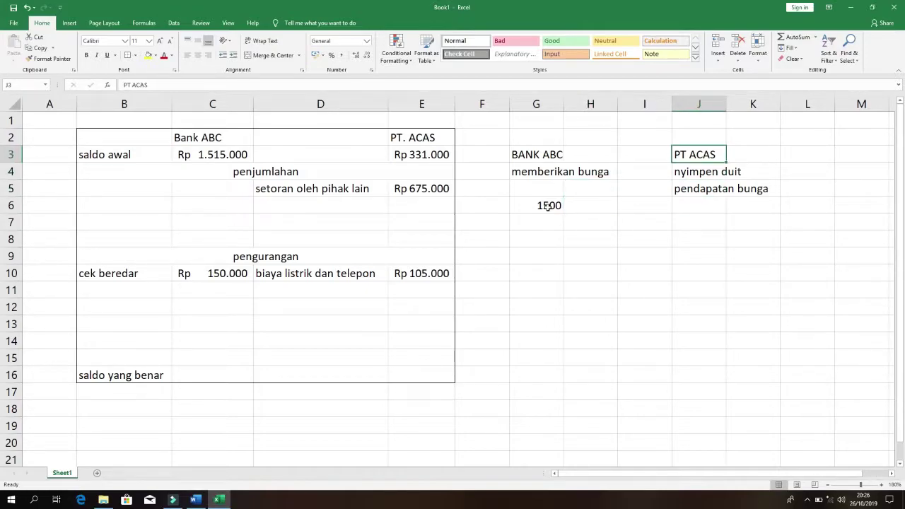
key("Down")
key("Down")
key("Down")
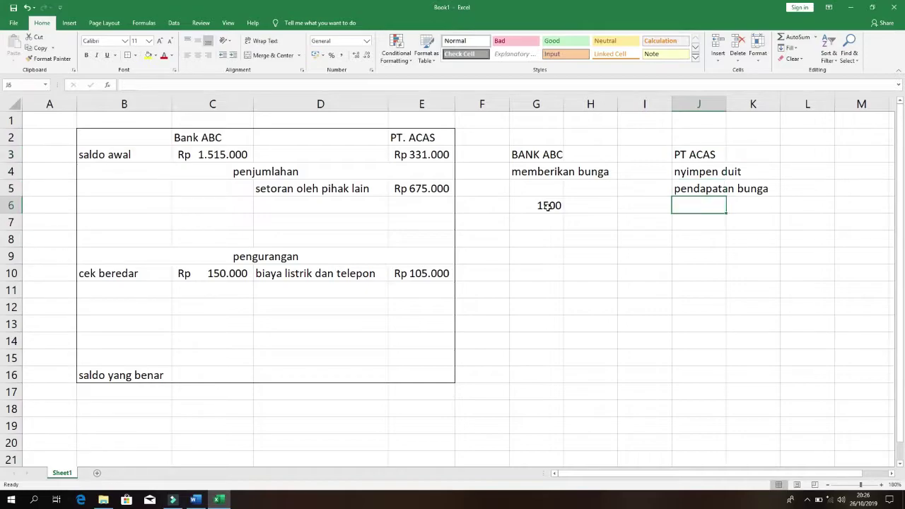
type("1500")
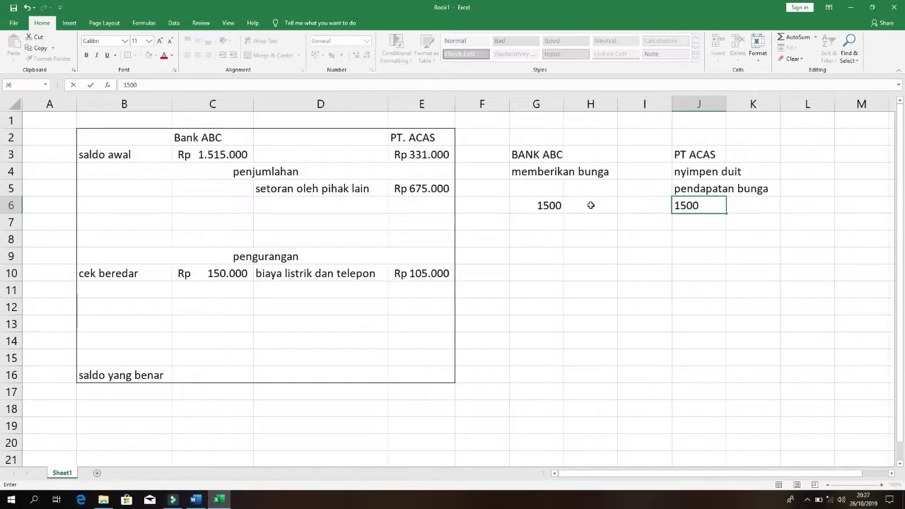
key("BackSpace")
key("BackSpace")
key("BackSpace")
key("BackSpace")
Add "jasa giro" in D6 with 1500 in E6 as an addition on the PT. ACAS side.
left_click(265, 205)
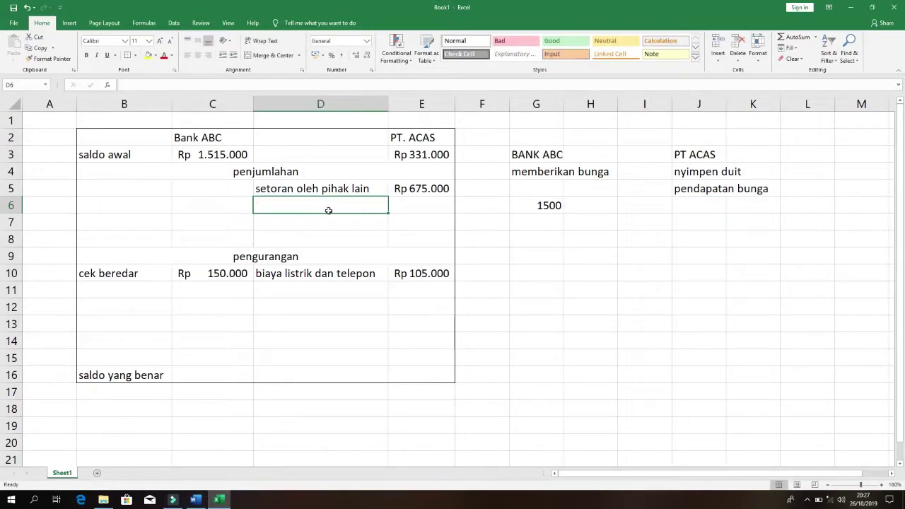
type("jasa giro")
key("Tab")
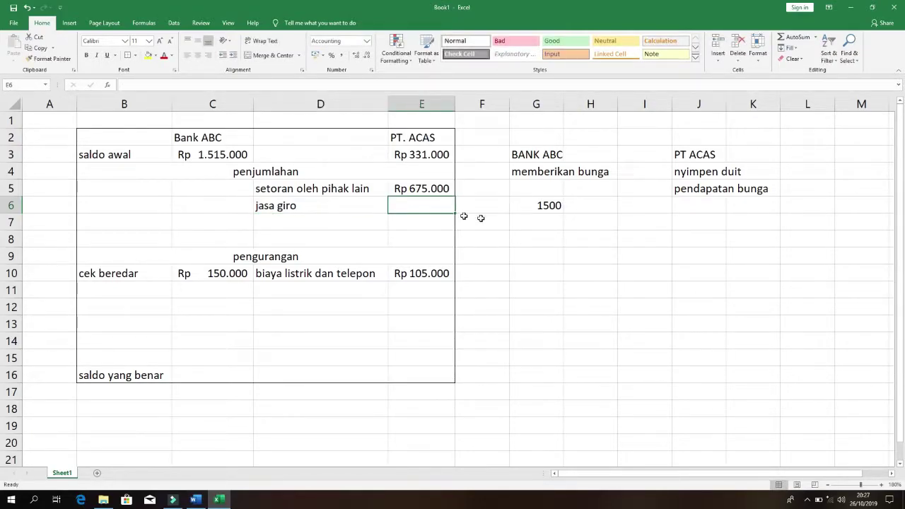
type("1500")
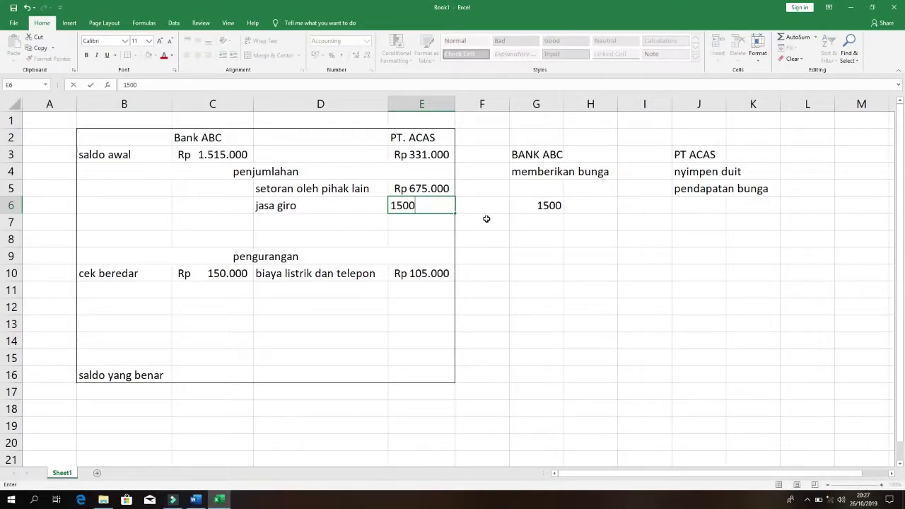
key("Tab")
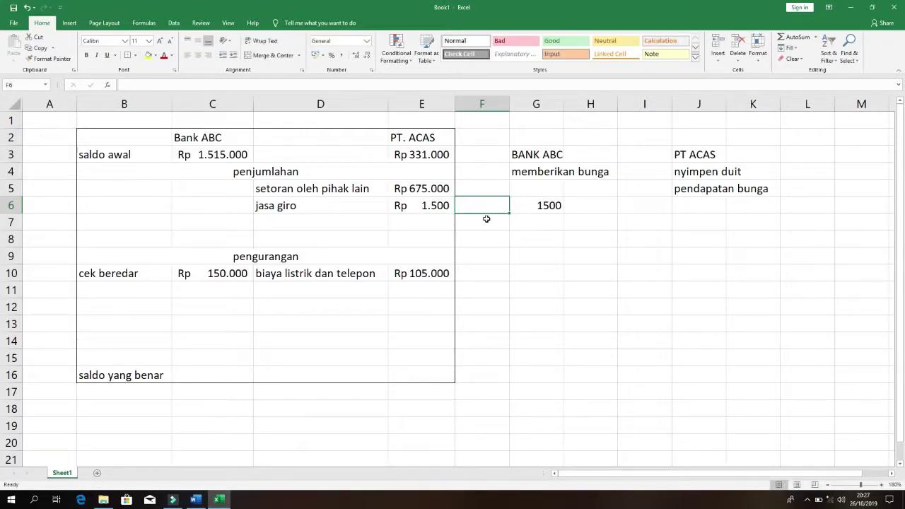
Switch to the Word problem and read item 5, Biaya giro, comparing it with item 4.
key("alt+Tab")
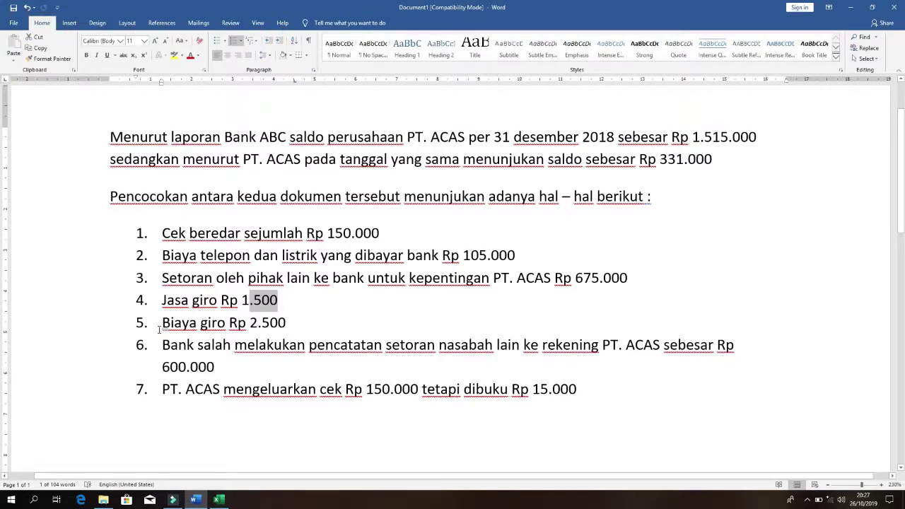
left_click_drag(162, 324, 286, 324)
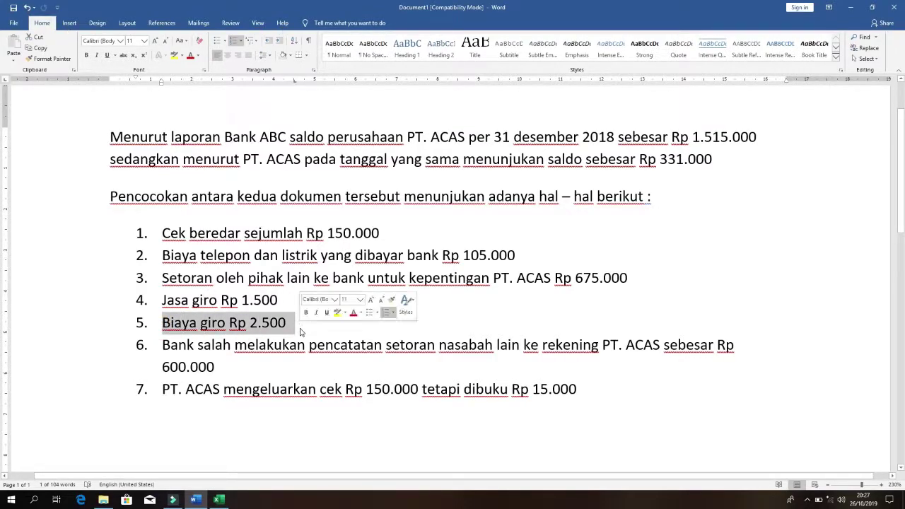
left_click(237, 345)
left_click_drag(162, 301, 286, 301)
left_click_drag(163, 322, 286, 324)
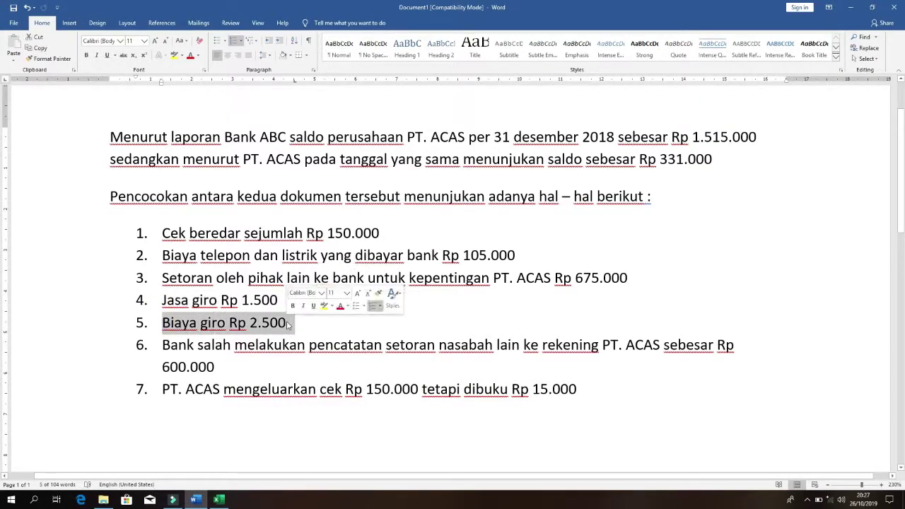
left_click(276, 362)
Return to Excel and clear the example entries in G4:J6, keeping the two party headings.
left_click(218, 500)
left_click_drag(543, 178, 725, 203)
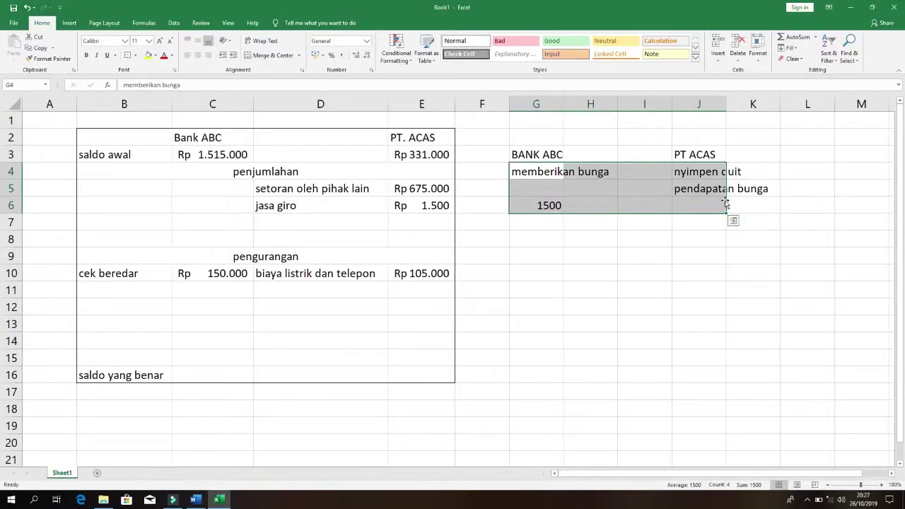
key("Delete")
key("Down")
key("Up")
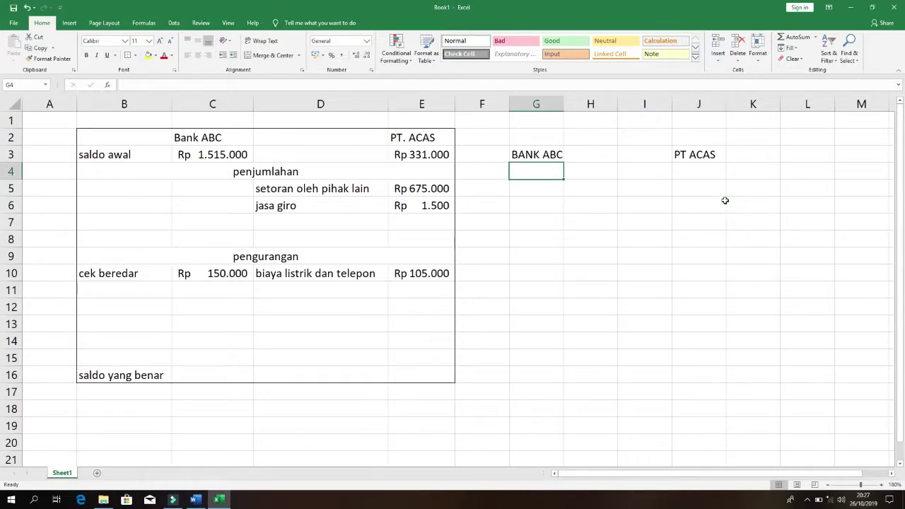
Enter "jasa giro" in J4 below PT ACAS for the new example.
key("Right")
key("Right")
key("Right")
key("Left")
key("Left")
key("Left")
key("Right")
key("Right")
key("Right")
key("Left")
key("Left")
key("Left")
key("Right")
key("Right")
key("Right")
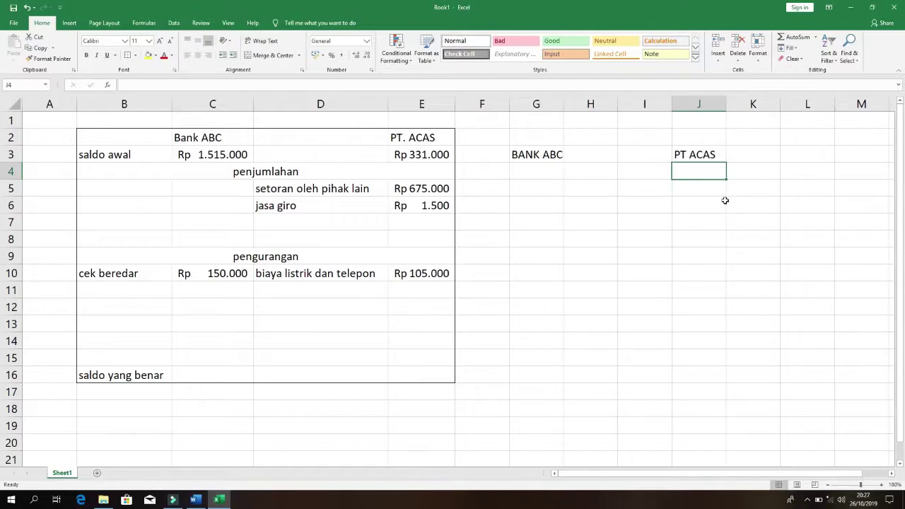
type("jasa giro")
Enter "membebankan sejumlah uang atas jasa giro tadi" in G5 below BANK ABC as the bank's action in the example.
key("Left")
key("Left")
key("Left")
key("Down")
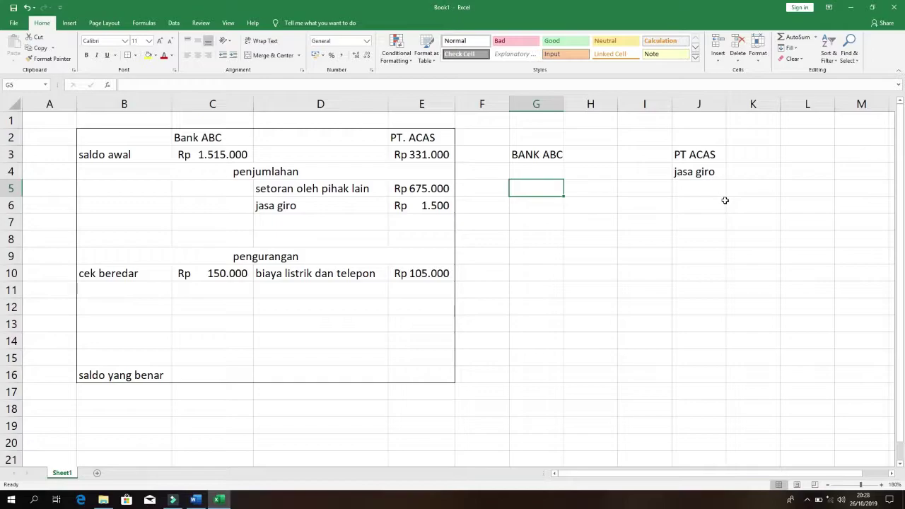
type("membebankan ")
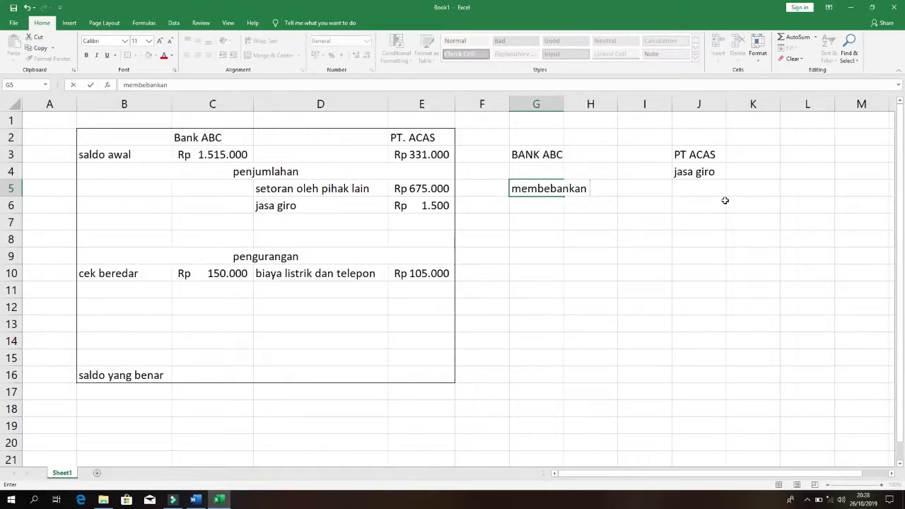
type("sejumlah uang atas jas")
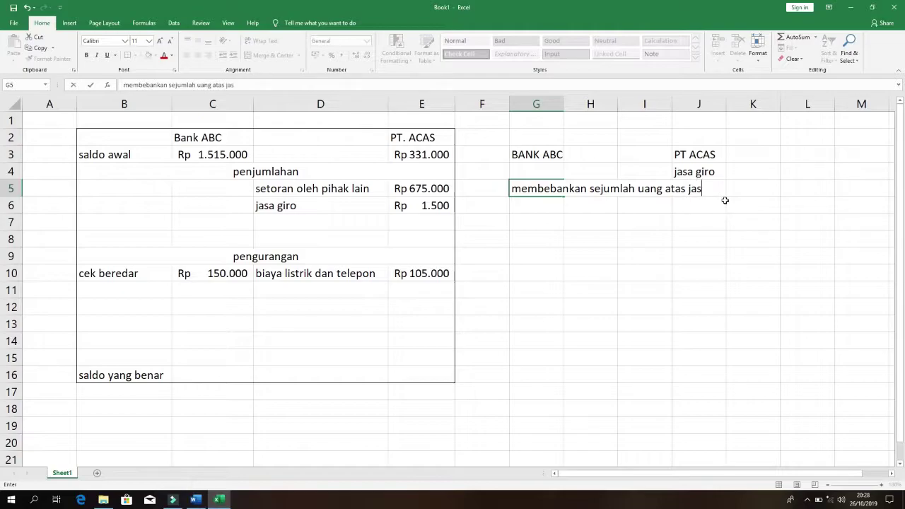
type("a giro tadi")
key("ctrl+Return")
key("Up")
key("Right")
key("Left")
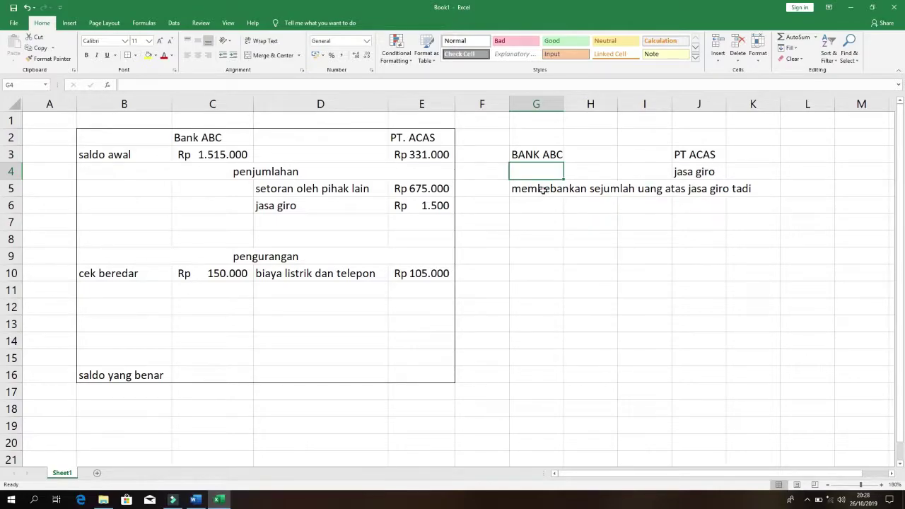
Look up the Biaya giro amount in the Word problem and enter (2500) in G8 below BANK ABC in Excel.
key("alt+Tab")
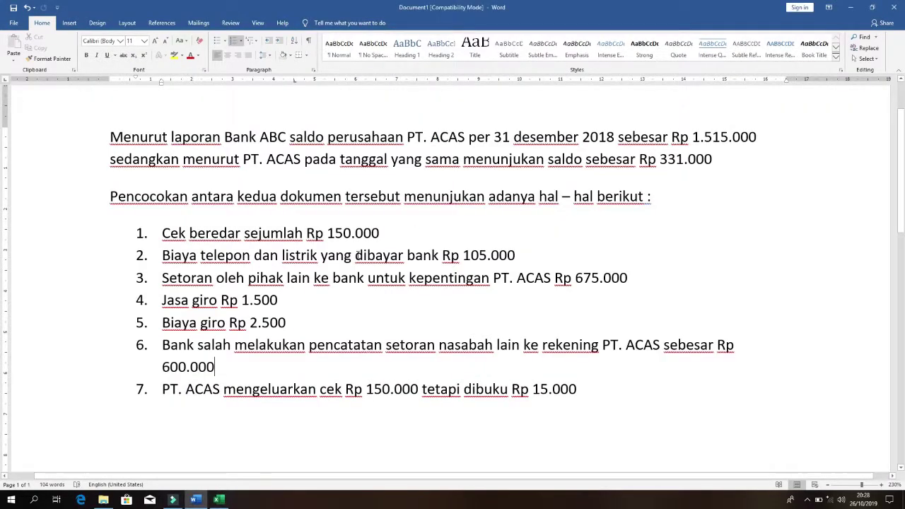
left_click_drag(230, 323, 286, 324)
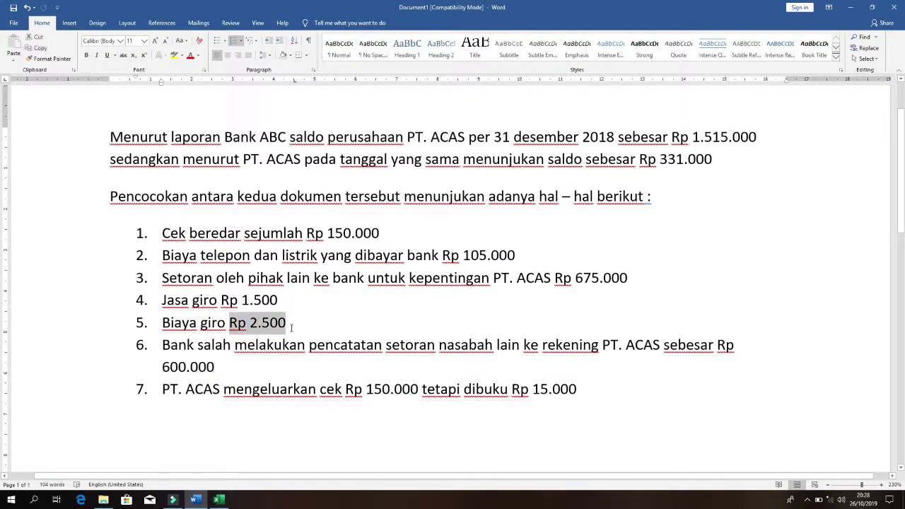
key("alt+Tab")
left_click(481, 272)
left_click(535, 247)
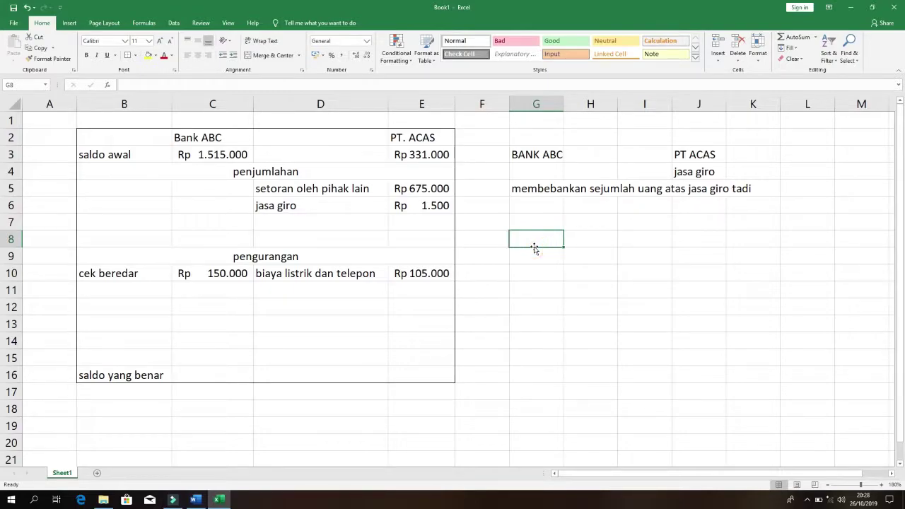
type("(")
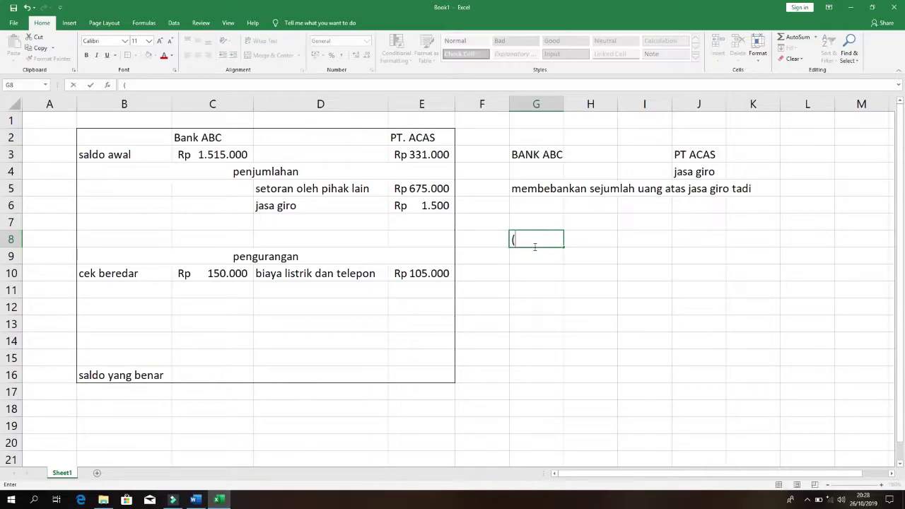
key("alt+Tab")
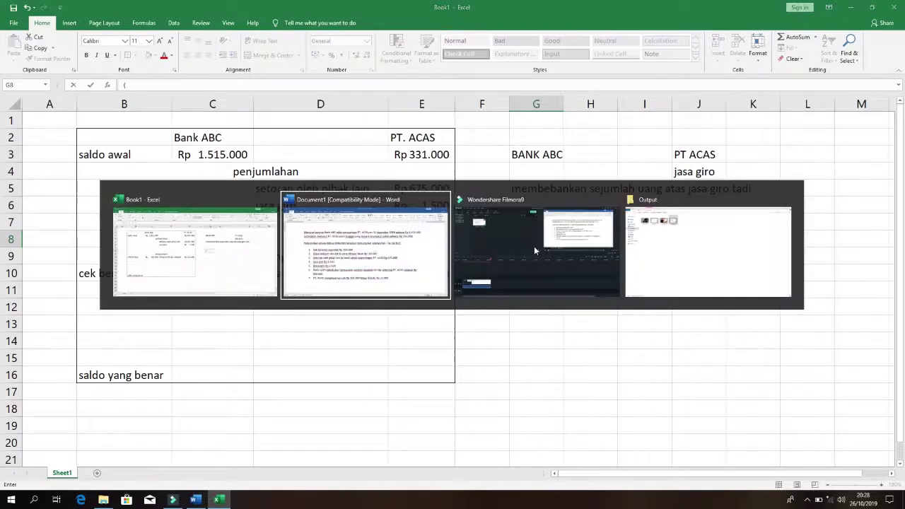
key("alt+Tab")
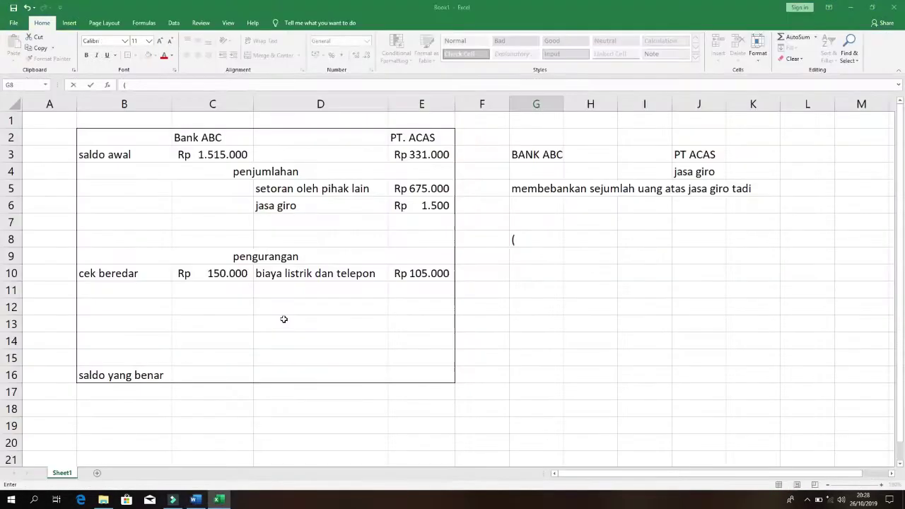
type("2500)")
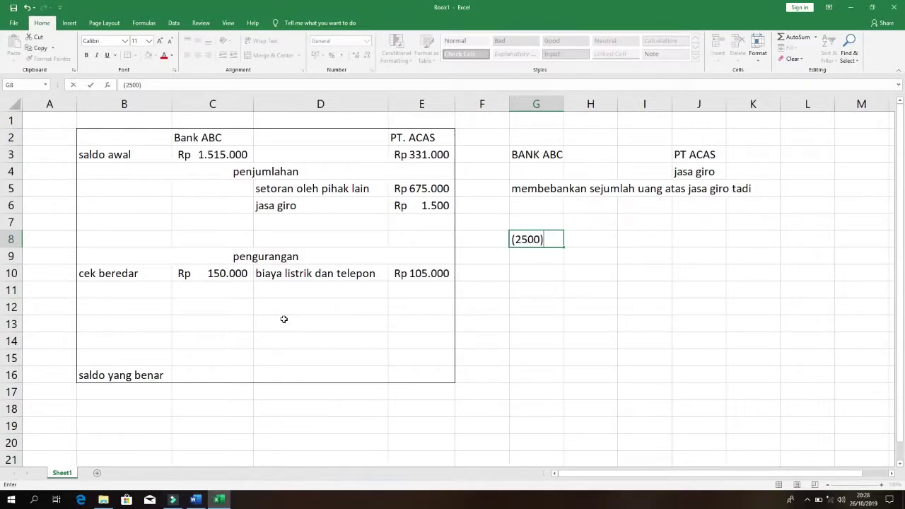
key("Up")
key("Down")
Enter 2500 in J8 below PT ACAS and fill that cell yellow.
key("Right")
key("Right")
key("Right")
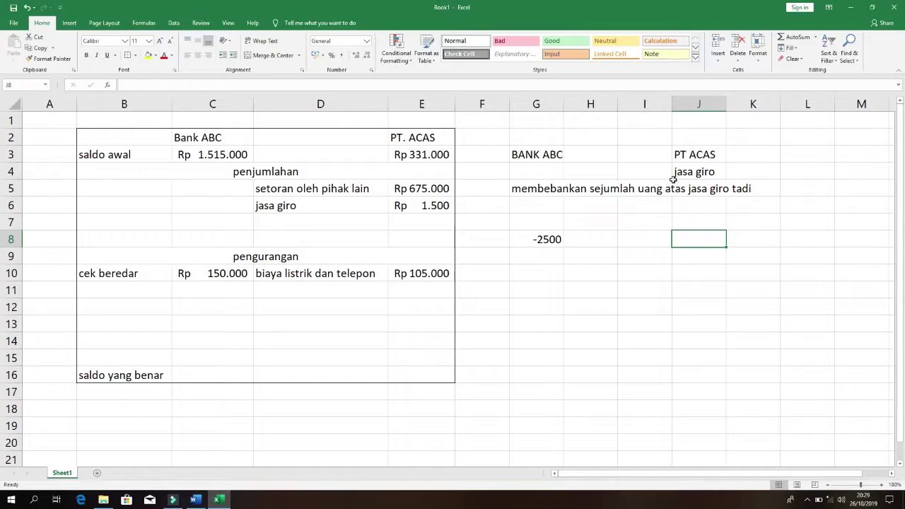
type("2500")
key("ctrl+Return")
left_click(149, 55)
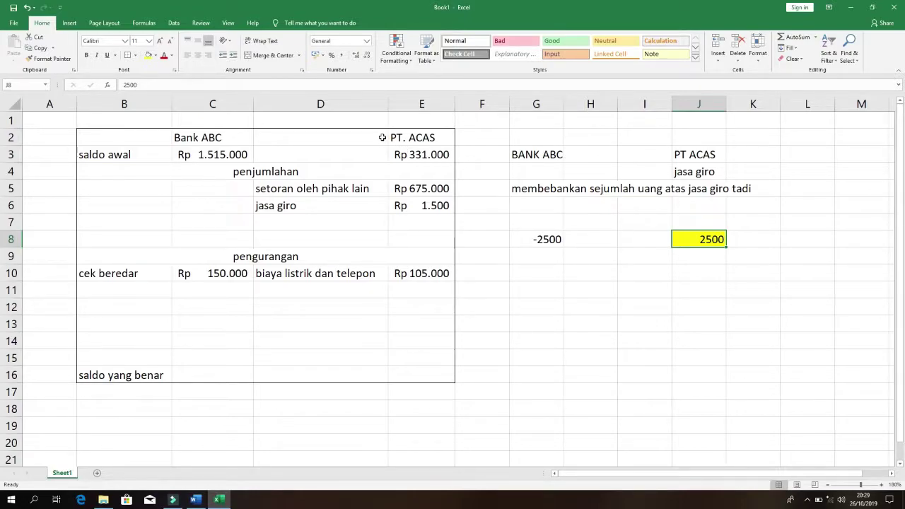
Add "biaya giro" in D11 with 2500 in E11 as a deduction on the PT. ACAS side.
left_click(317, 293)
type("biaya ")
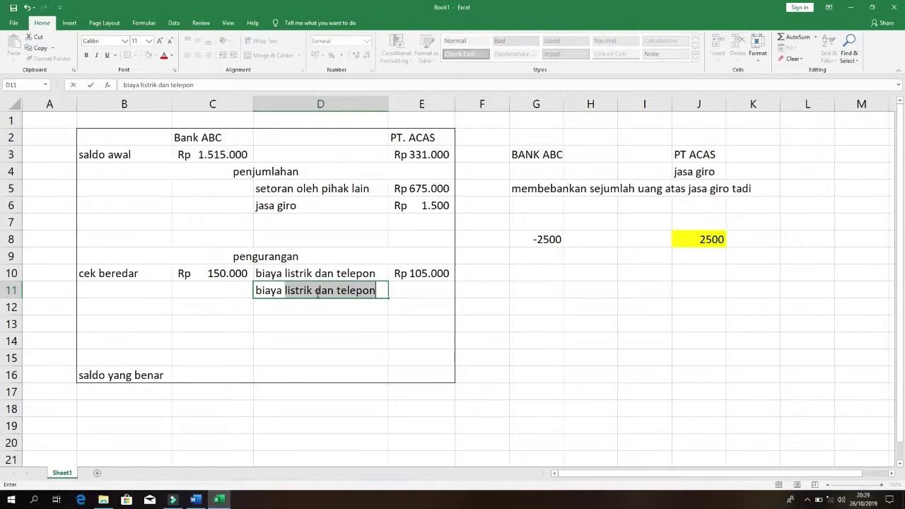
type("giro")
key("Tab")
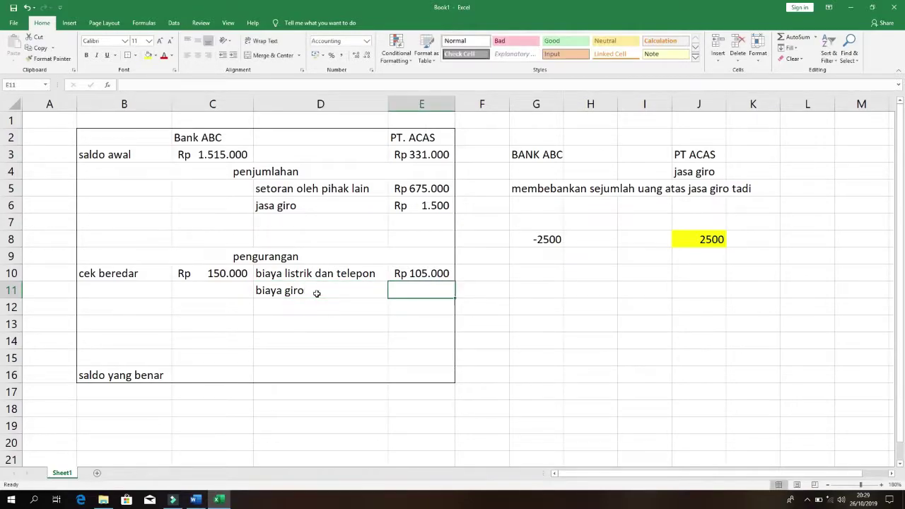
type("2500")
key("Return")
key("Left")
After reading item 6 in the Word problem, return to Excel, clear the example entries below the party headings and remove J8's yellow fill.
key("alt+Tab")
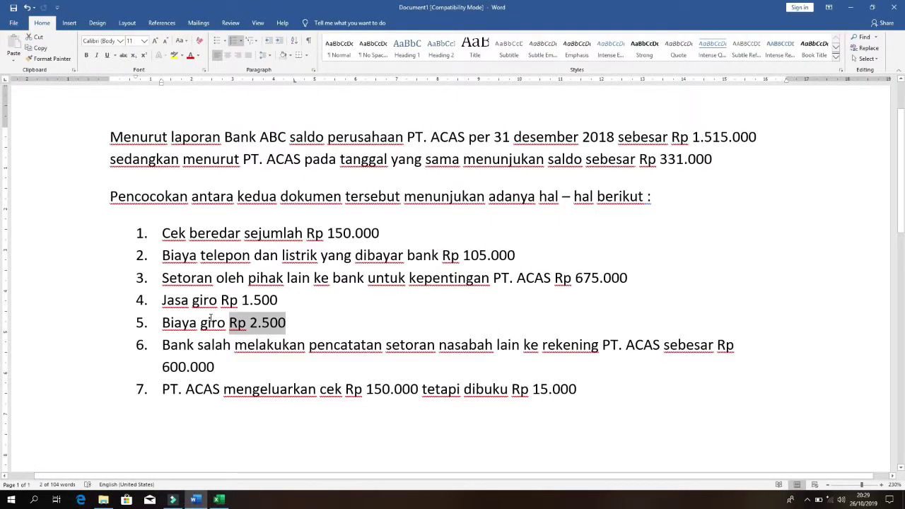
left_click_drag(163, 346, 232, 373)
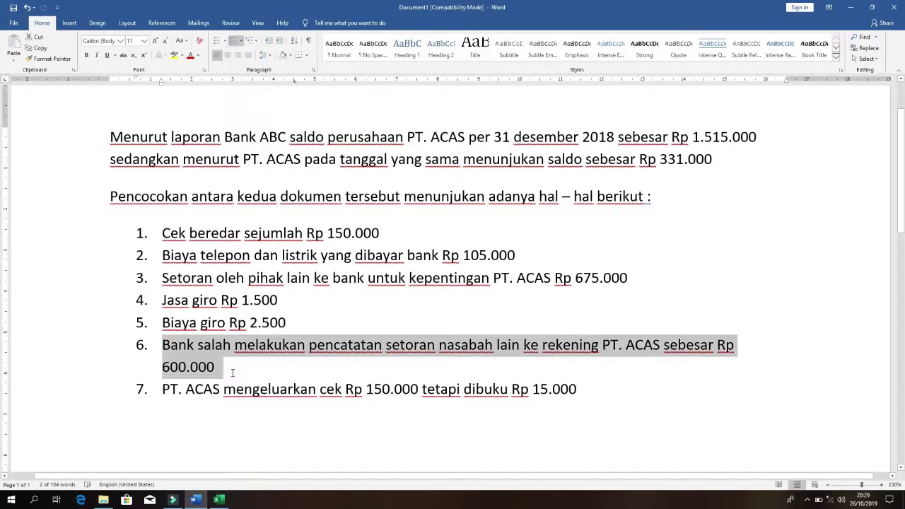
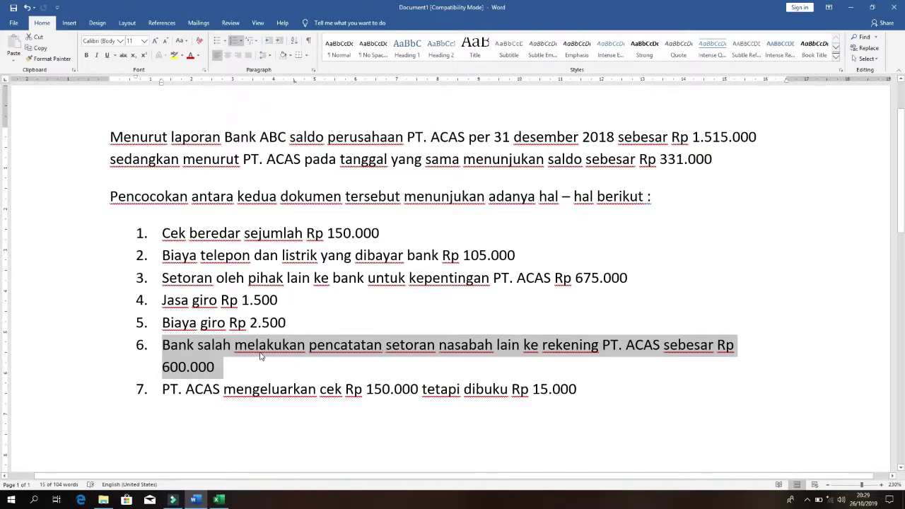
key("alt+Tab")
left_click_drag(547, 151, 590, 155)
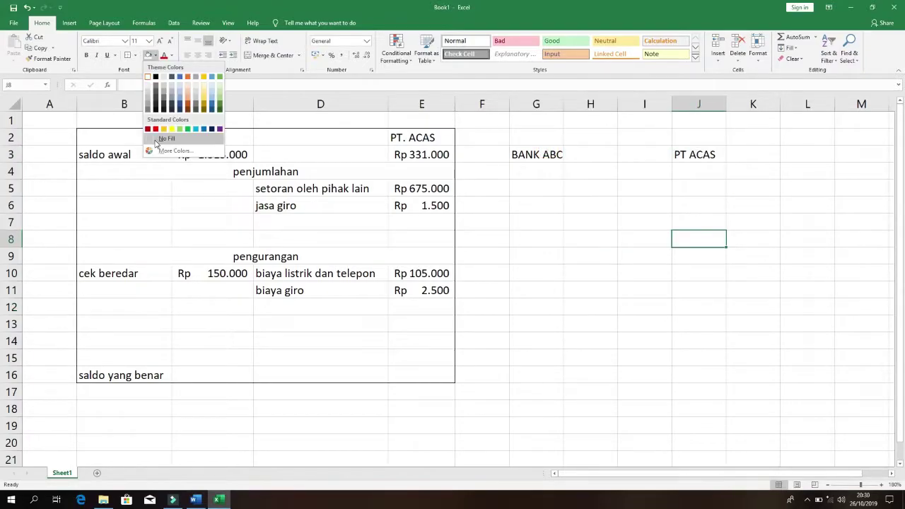
left_click(155, 139)
key("Left")
key("Left")
key("Left")
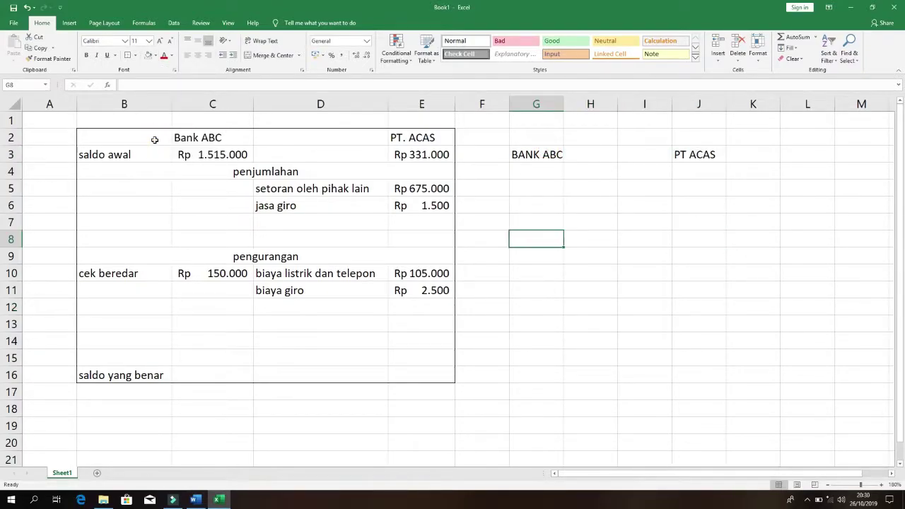
key("Up")
key("Up")
key("Up")
key("Up")
Switch to the Word problem and examine "Bank salah" in item 6 and which bank the opening paragraph refers to.
key("alt+Tab")
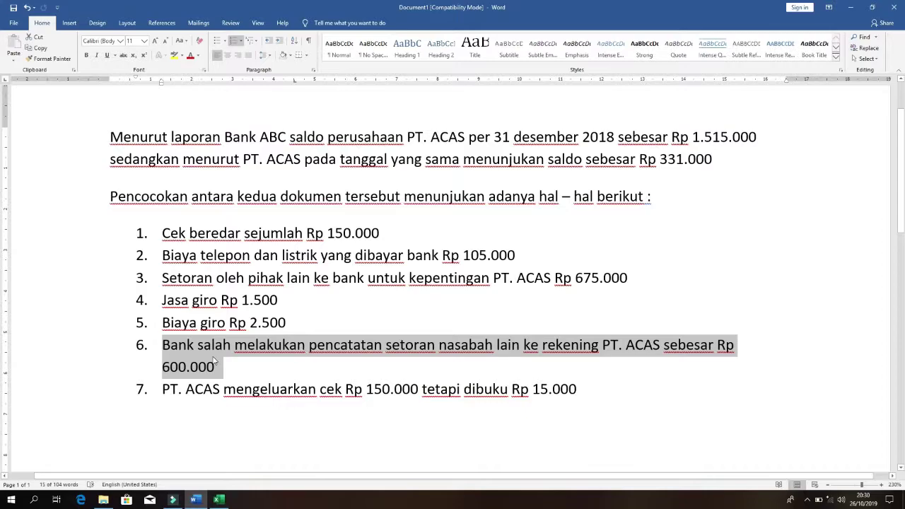
left_click(169, 346)
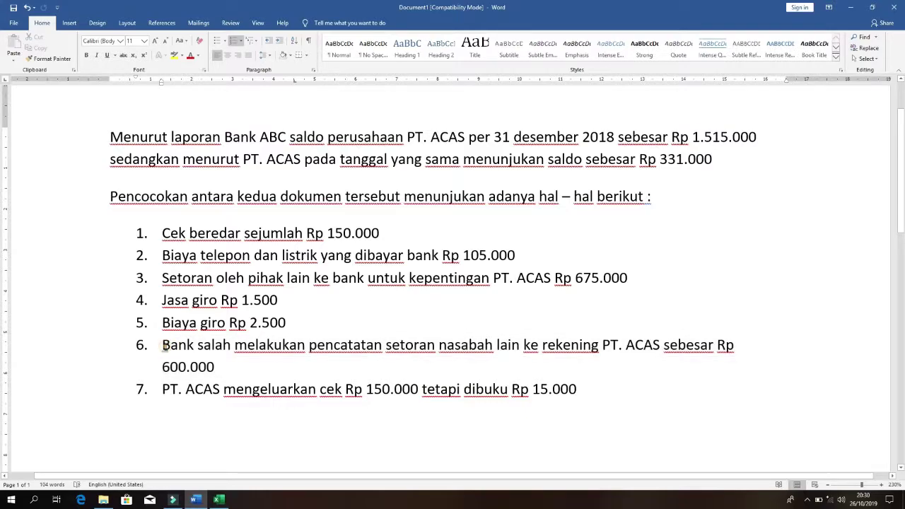
left_click_drag(168, 347, 227, 348)
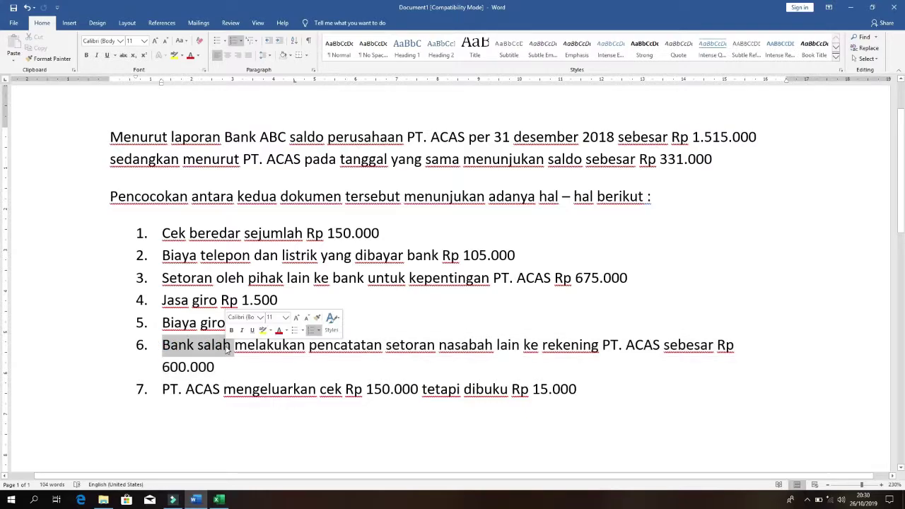
left_click(263, 136)
left_click_drag(264, 136, 289, 136)
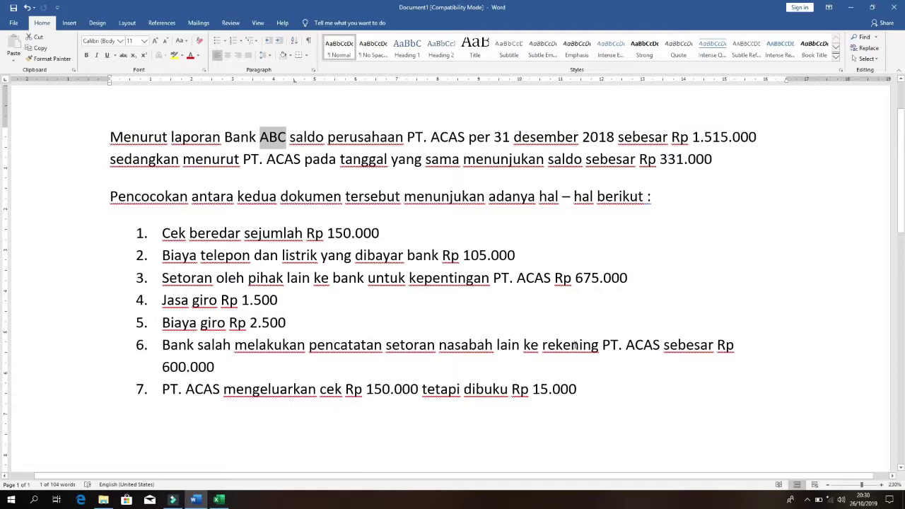
Return to Excel and enter "PT. LAIN" in G8 below BANK ABC to represent the other customer.
key("alt+Tab")
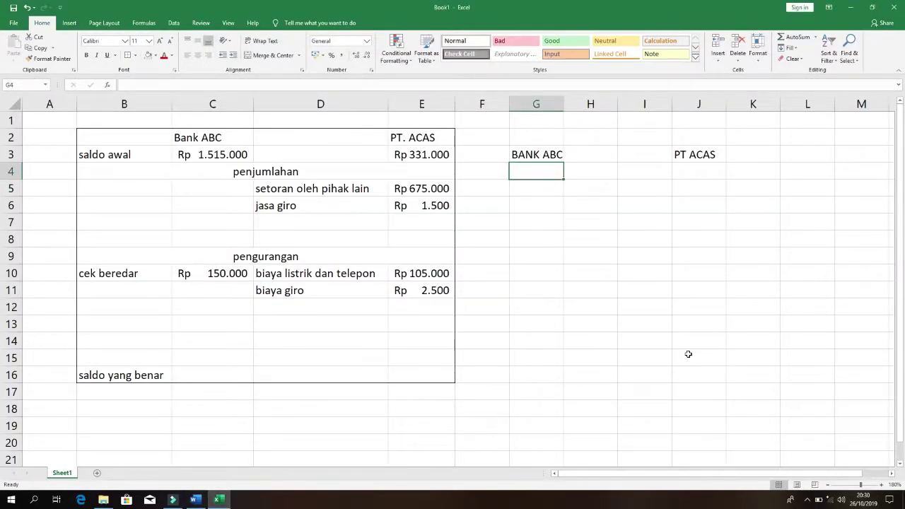
key("Down")
key("Down")
key("Down")
key("Down")
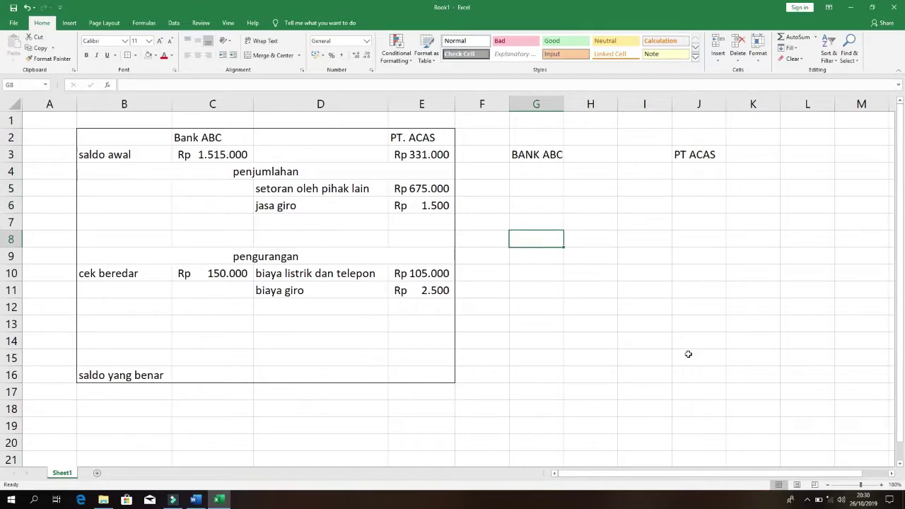
type("PT. ")
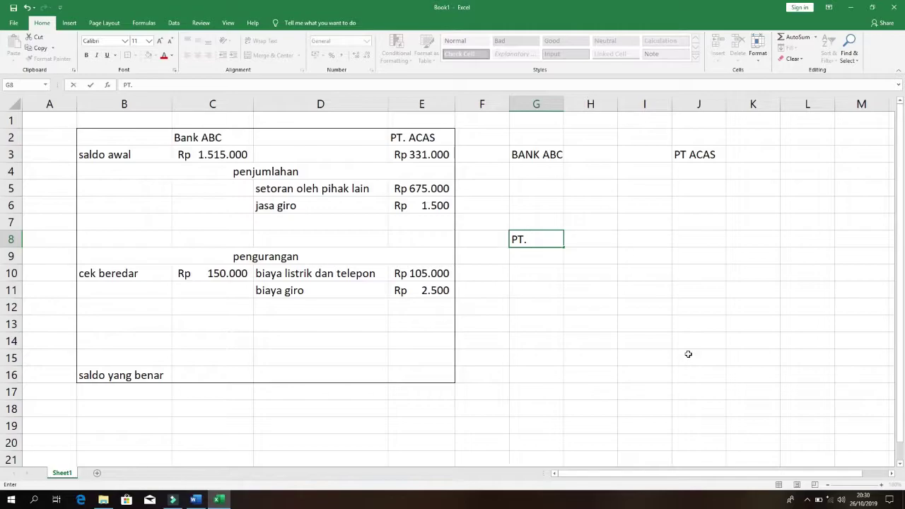
type("LAIN")
key("Up")
key("Up")
key("Up")
Compare "nasabah lain" in item 6 of the Word problem with the BANK ABC and PT. LAIN labels in Excel.
key("alt+Tab")
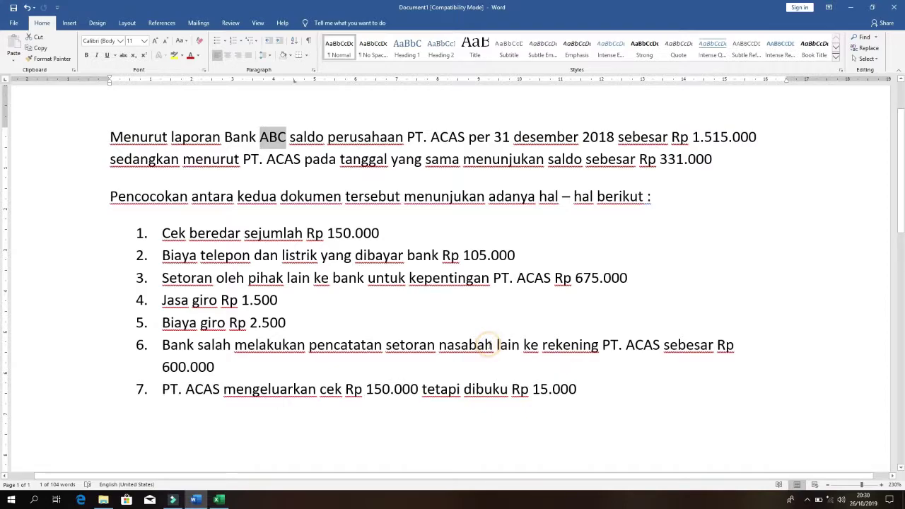
left_click_drag(481, 346, 499, 345)
key("alt+Tab")
left_click(520, 239)
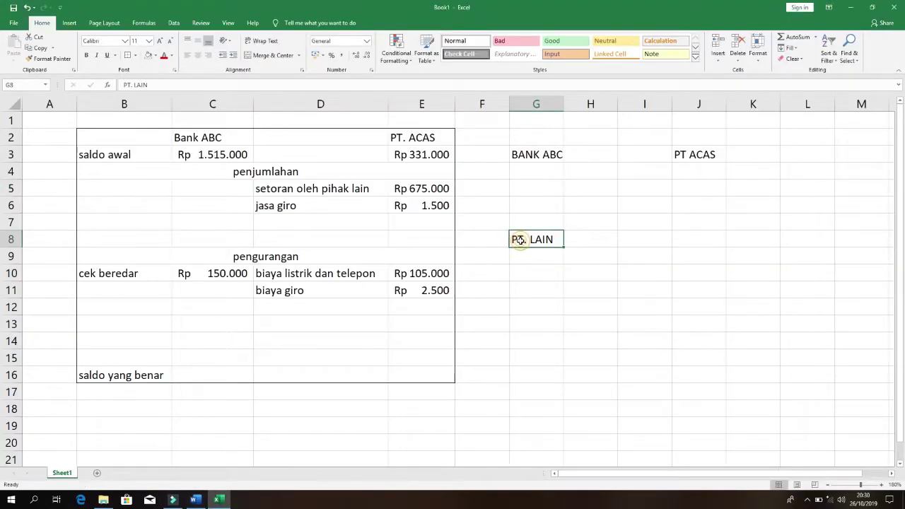
key("Up")
key("Up")
key("Up")
key("Up")
key("Up")
key("alt+Tab")
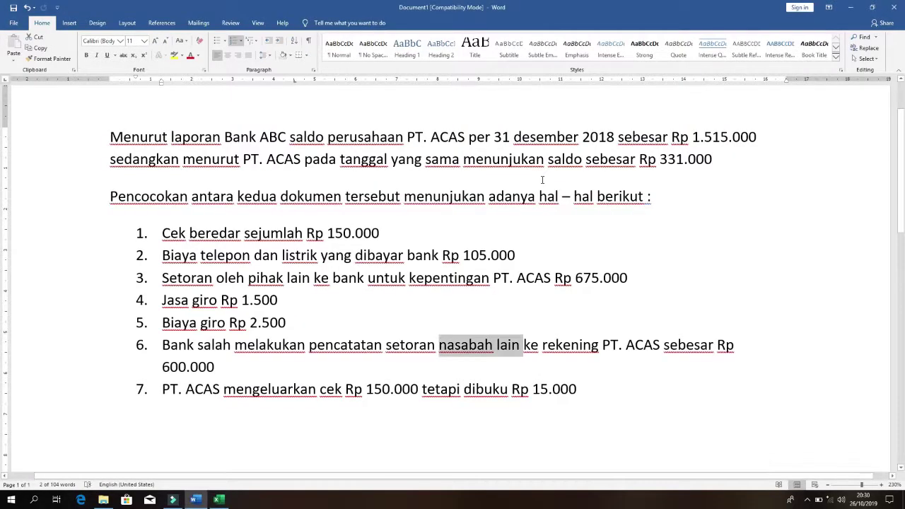
key("alt+Tab")
key("Down")
key("Down")
key("Down")
key("Down")
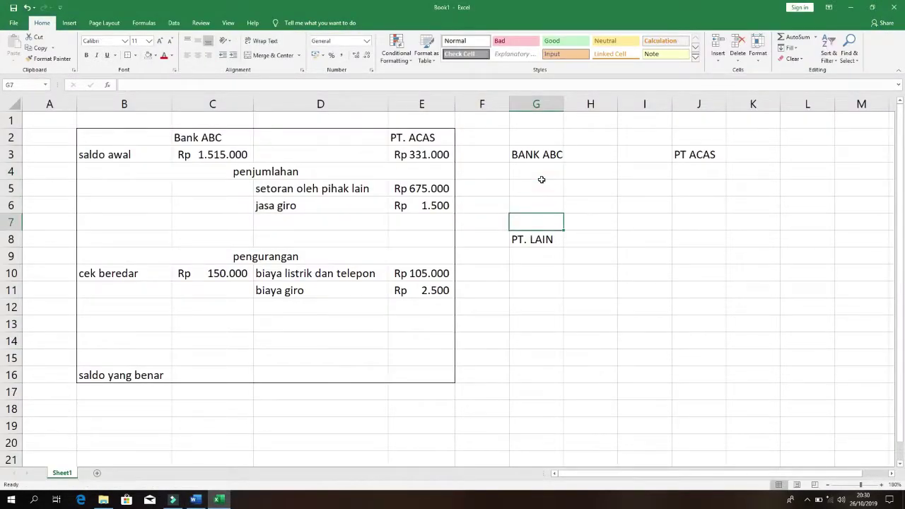
key("alt+Tab")
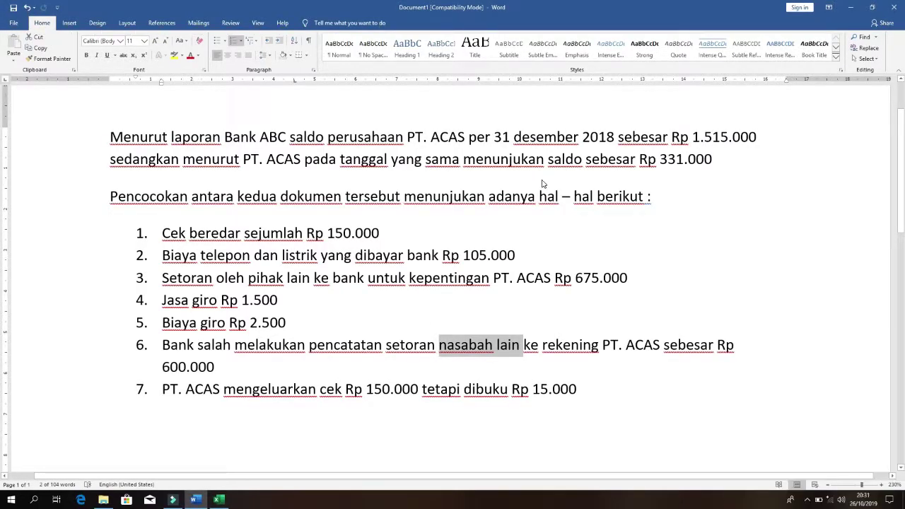
key("alt+Tab")
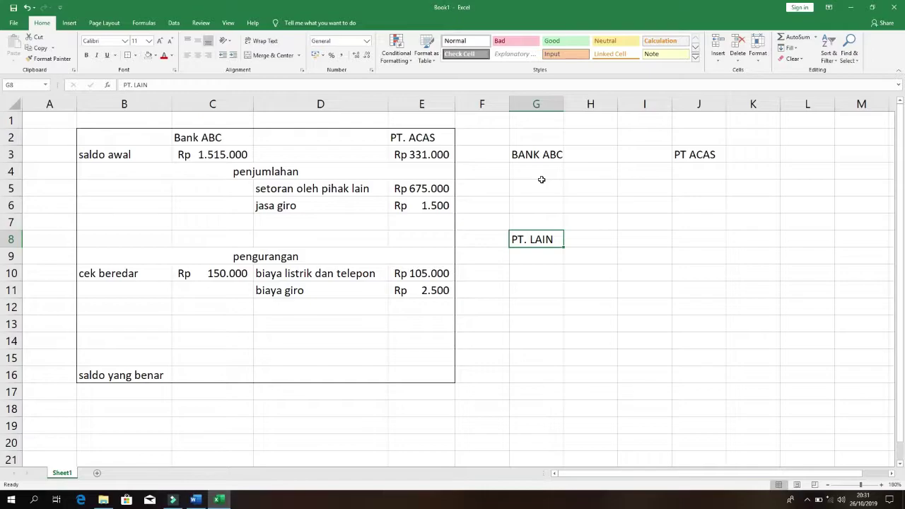
key("Down")
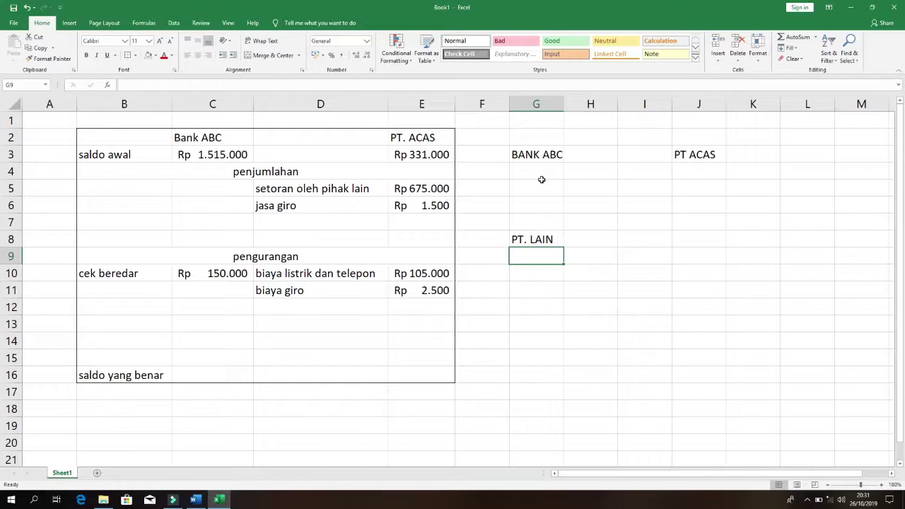
key("alt+Tab")
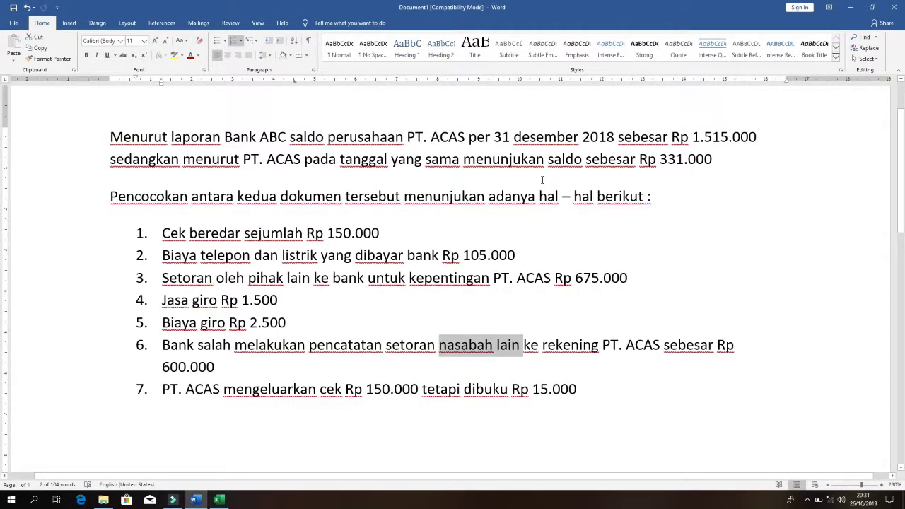
Check the amount in item 6 of the Word problem and return to Excel to enter 600000 in G9 below PT. LAIN.
left_click_drag(157, 373, 320, 393)
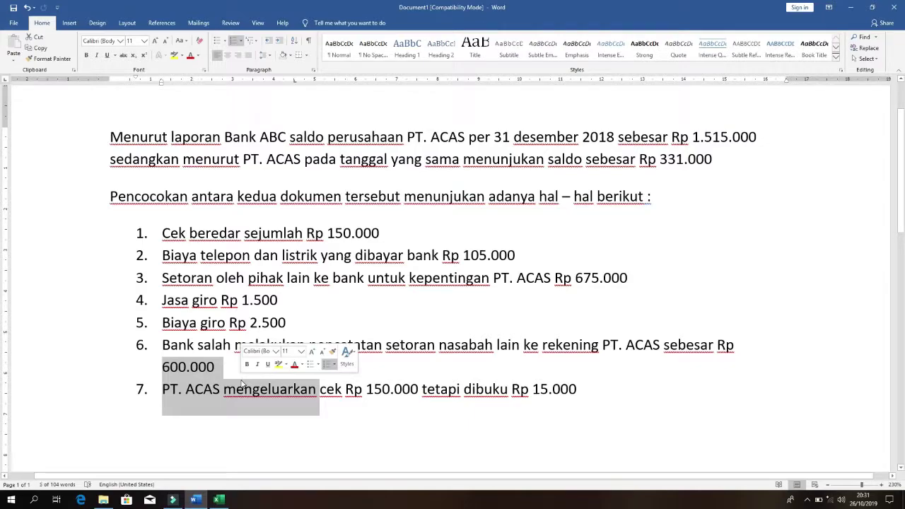
left_click(208, 375)
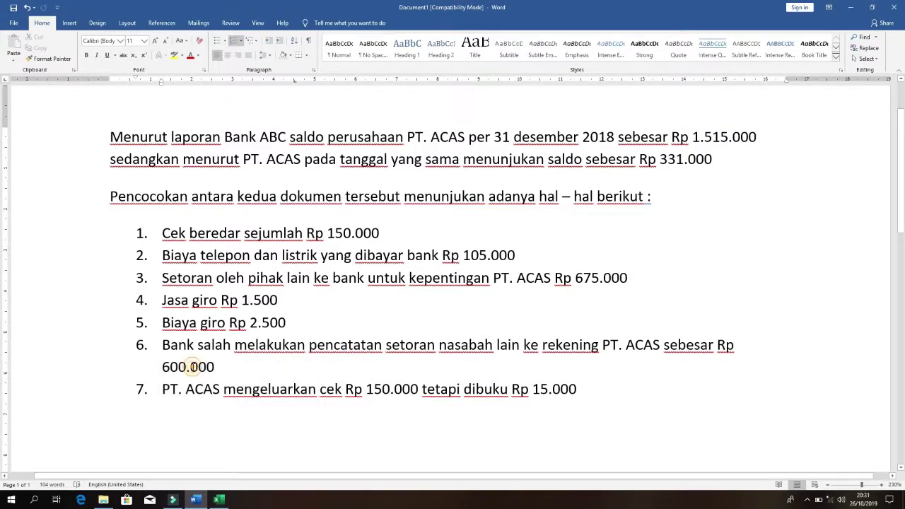
key("alt+Tab")
type("600000")
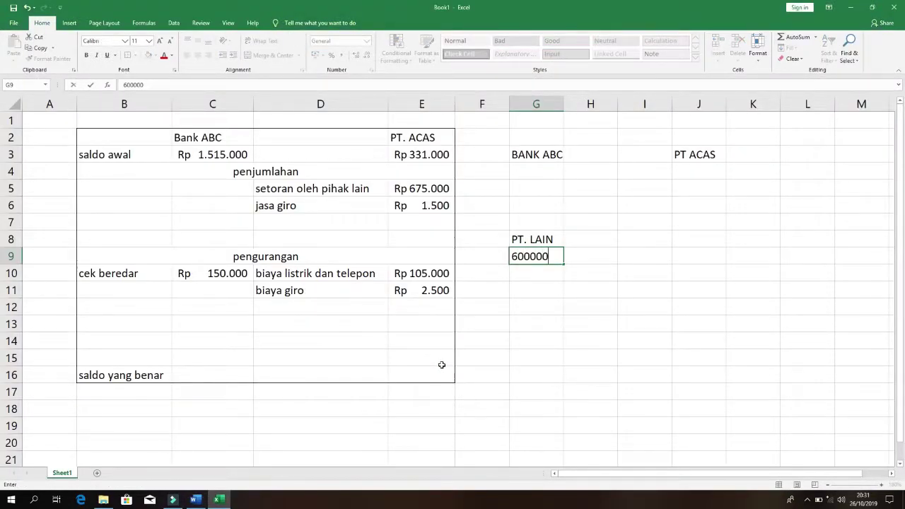
key("Tab")
key("Down")
key("Left")
key("Up")
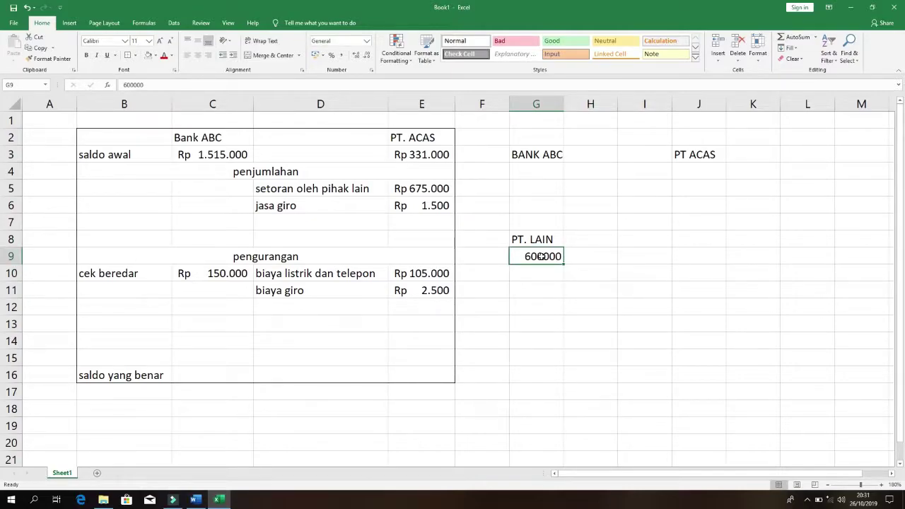
Record the other customer's deposit below BANK ABC with 600000 in G4 and the label "di PT LAIN" in F4.
left_click(540, 168)
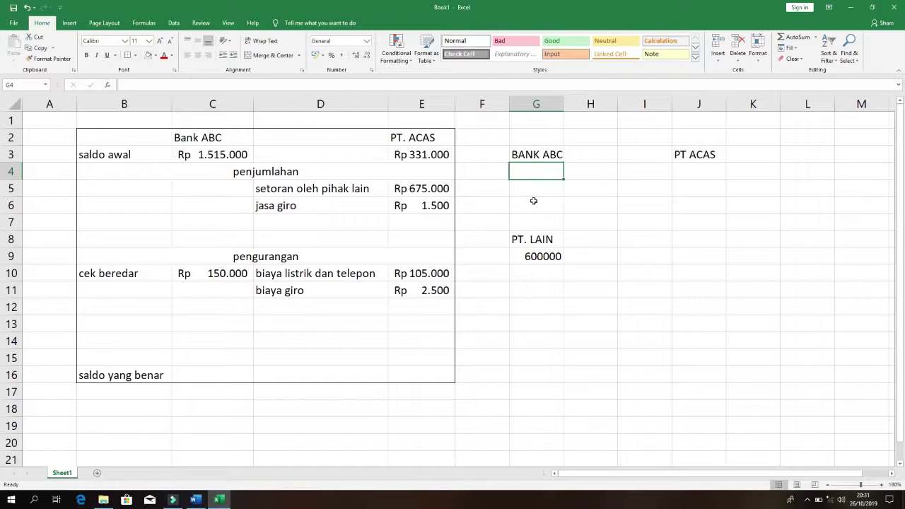
type("600000")
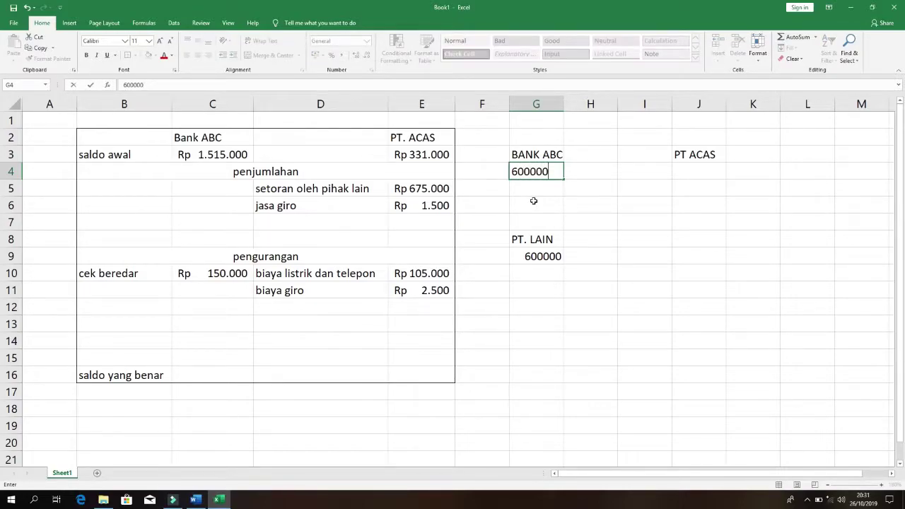
key("Left")
type("di ba")
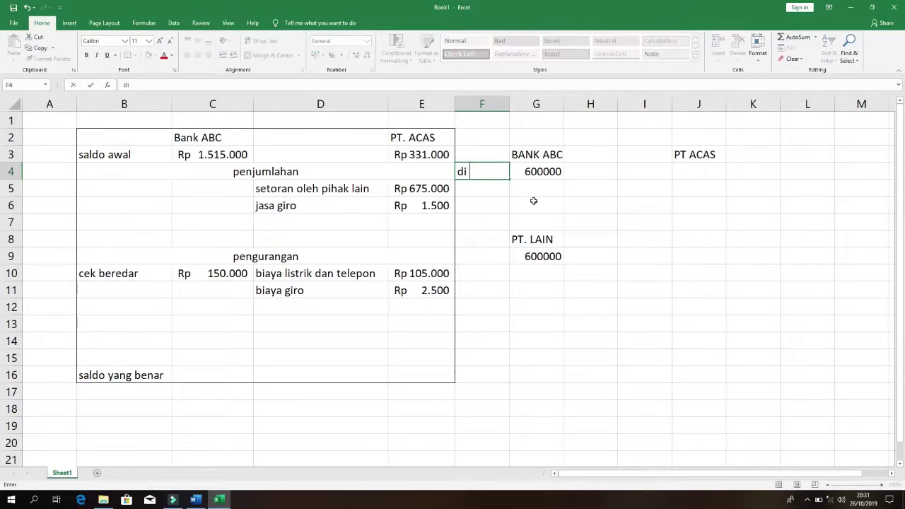
key("BackSpace")
key("BackSpace")
type("TP")
key("BackSpace")
key("BackSpace")
type("PR")
key("BackSpace")
type("T LAIN")
left_click(535, 171)
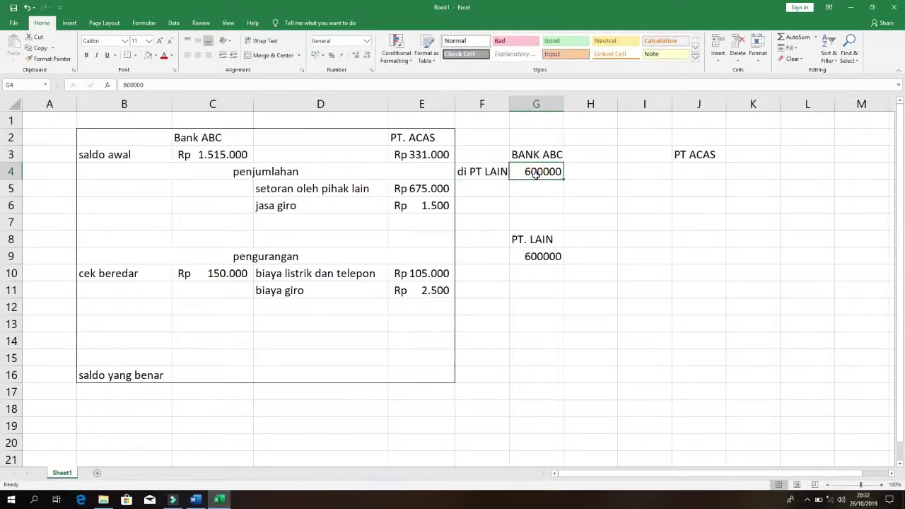
Compare the illustration with item 6 of the Word problem and enter 600000 in J4 below PT ACAS.
key("alt+Tab")
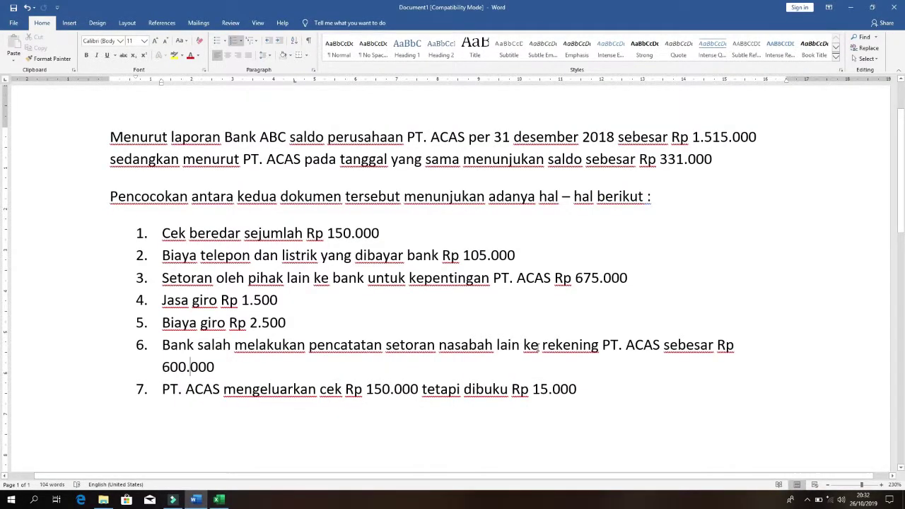
key("alt+Tab")
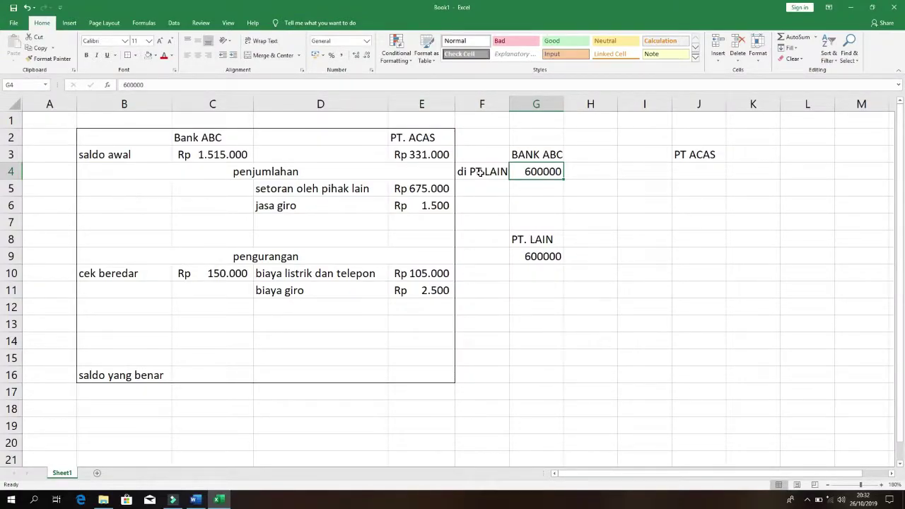
key("alt+Tab")
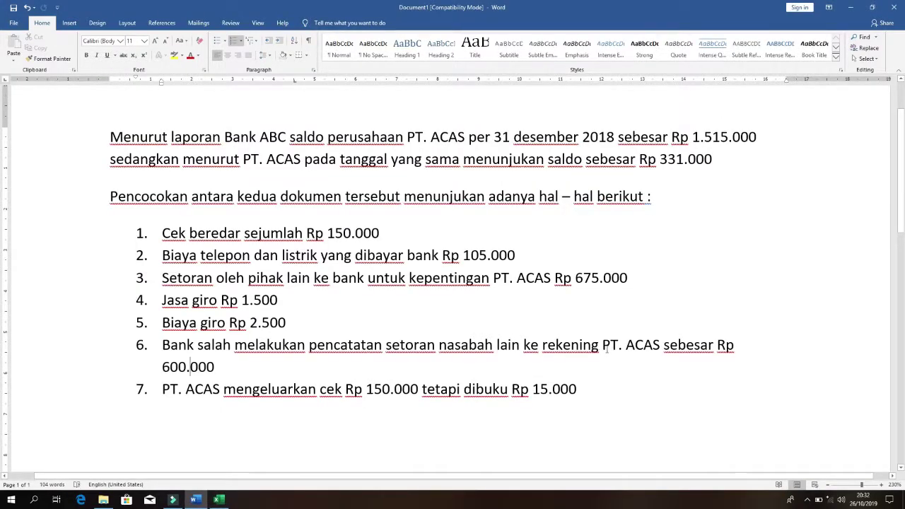
key("alt+Tab")
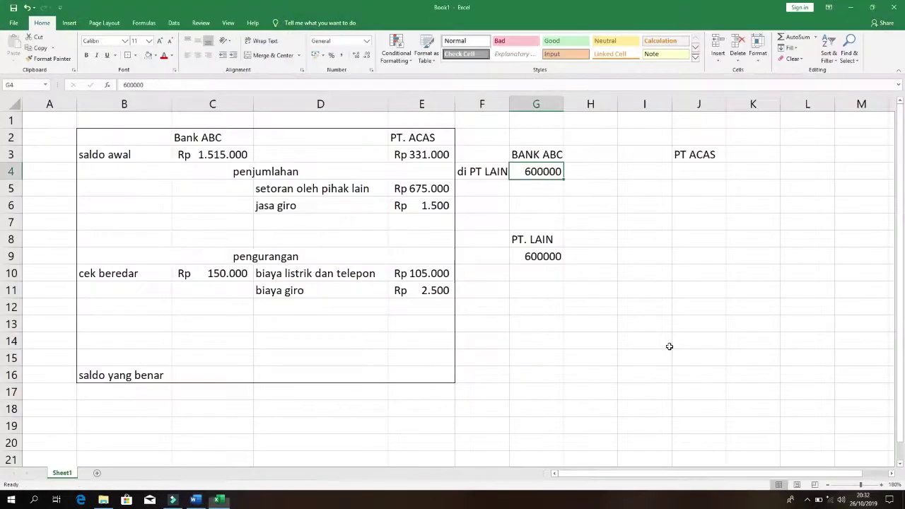
left_click(683, 177)
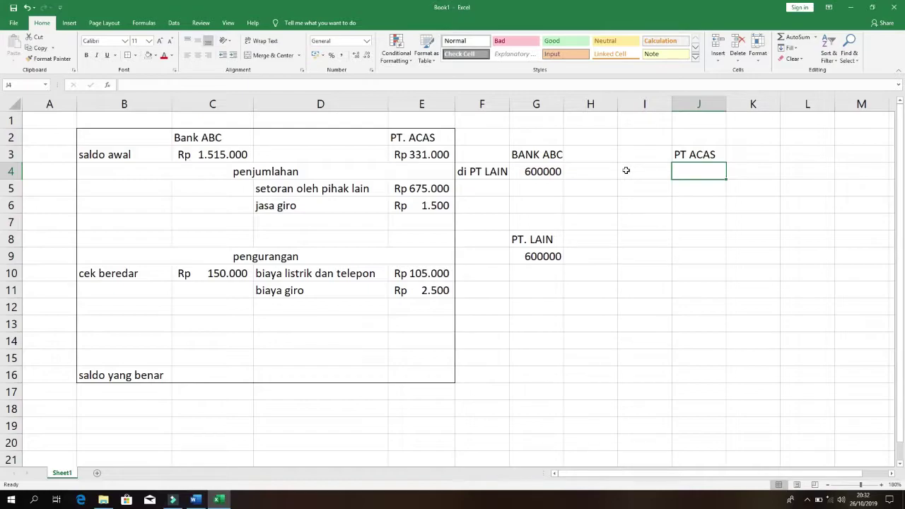
type("600000")
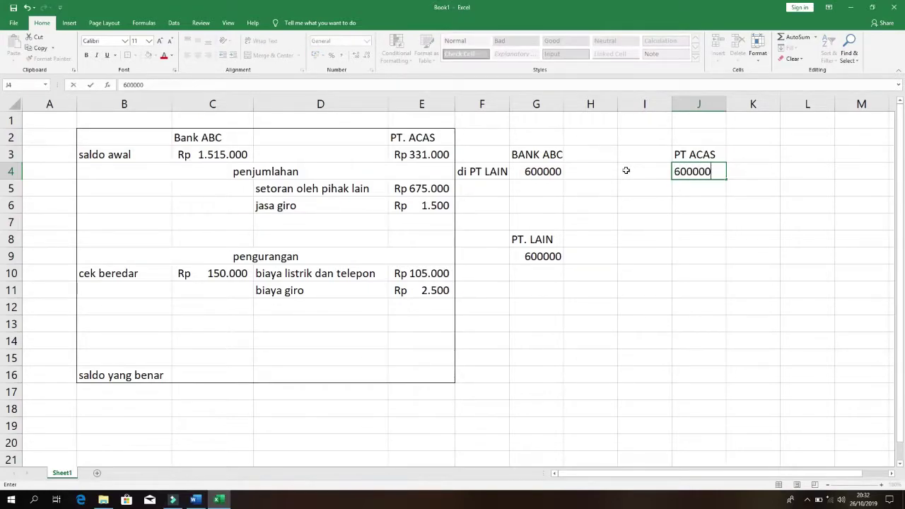
key("Return")
Compare the 600000 entries below the BANK ABC and PT ACAS headings.
key("Left")
key("Left")
key("Left")
key("Up")
key("Up")
key("Down")
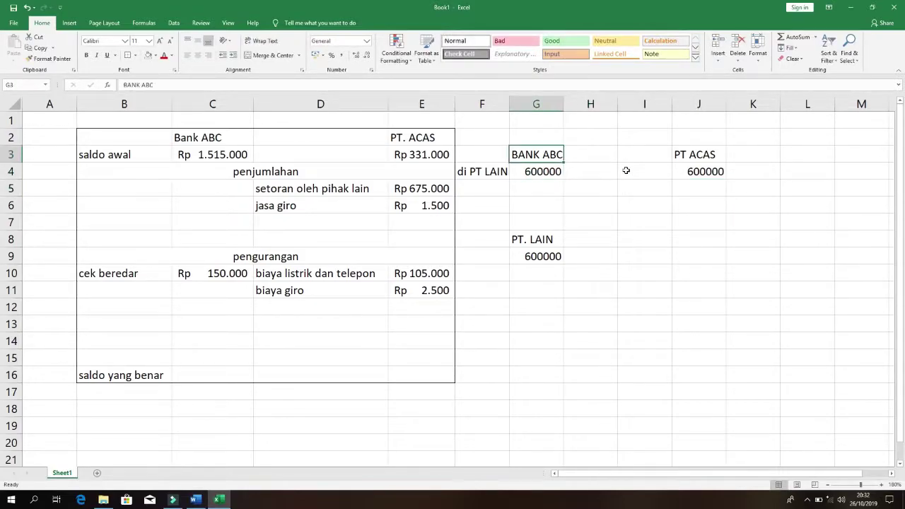
key("Up")
key("Right")
key("Right")
key("Left")
key("Left")
key("Down")
key("Up")
key("Down")
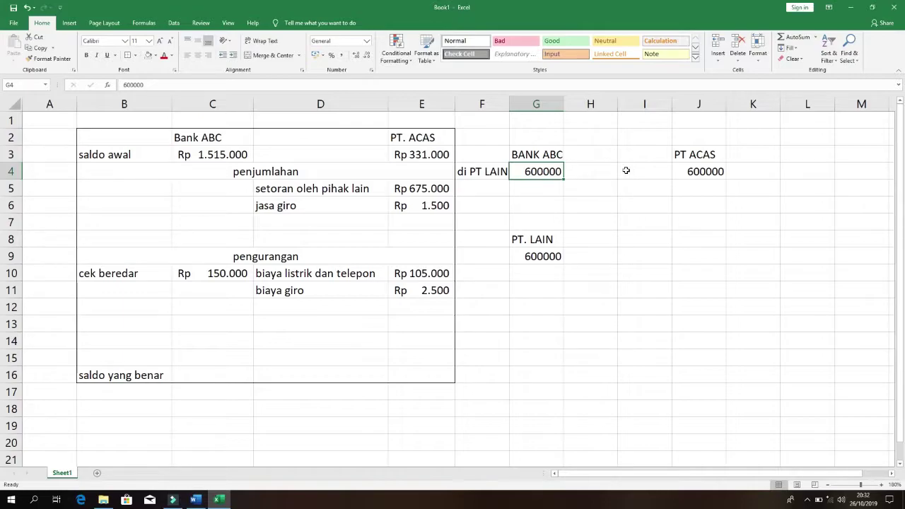
left_click(705, 171)
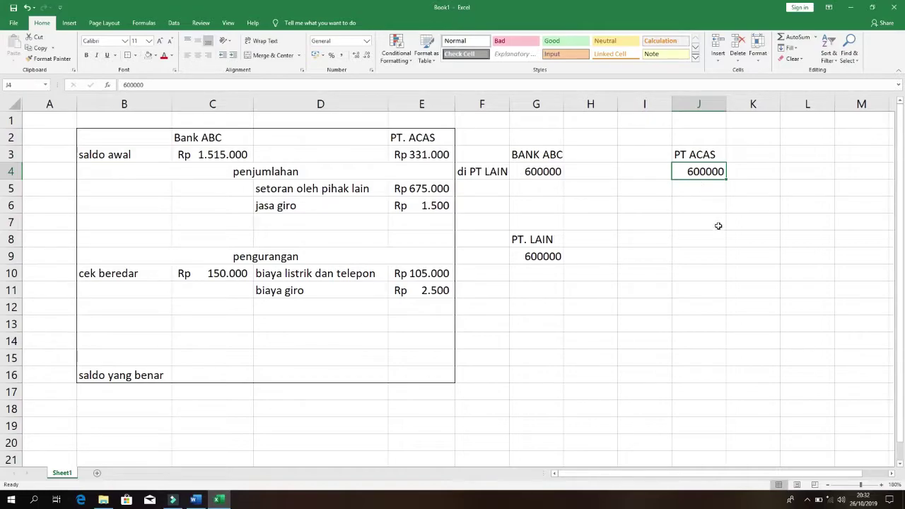
Enter 0 in J8 as PT ACAS's own amount and compare it with the bank's misrecorded deposit in row 4.
left_click(696, 242)
type("0")
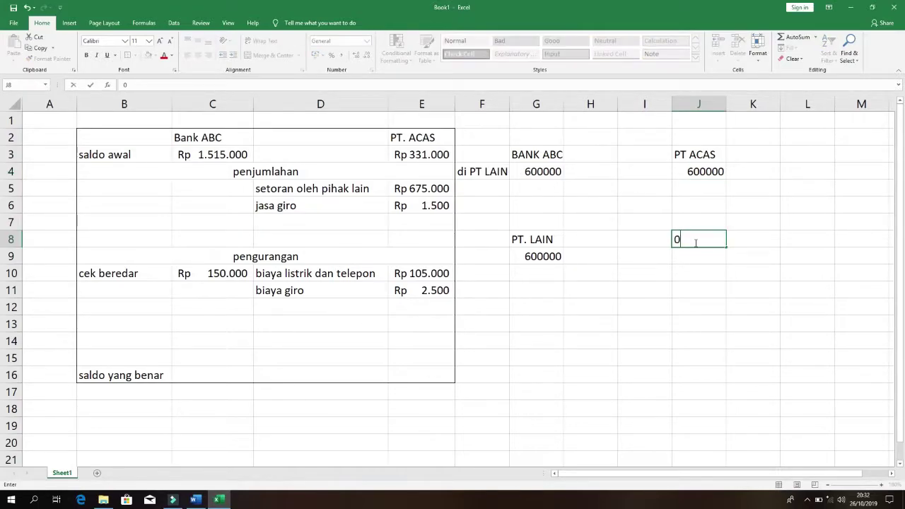
key("Return")
left_click(695, 242)
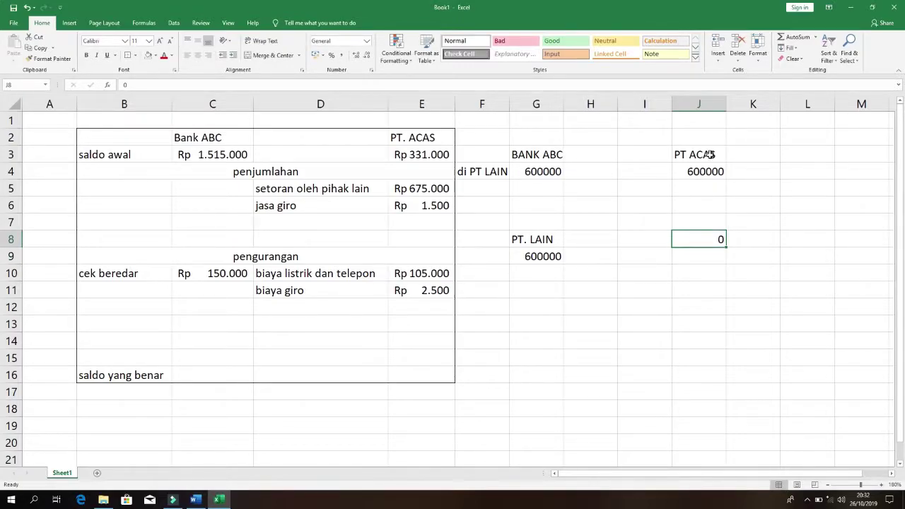
left_click(705, 178)
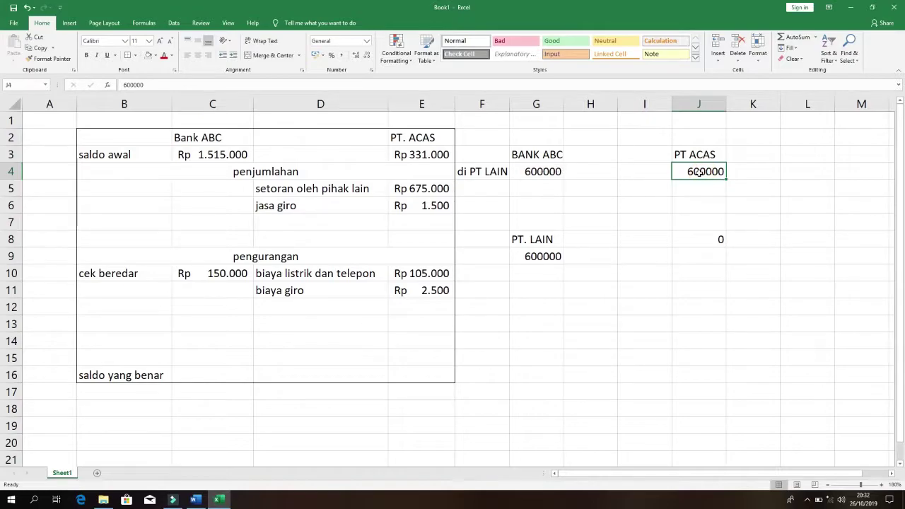
left_click(499, 174)
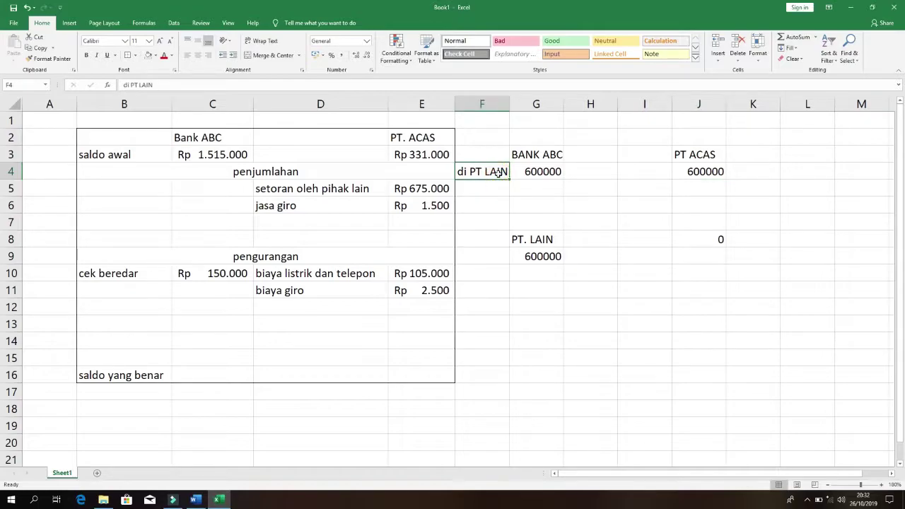
left_click(556, 153)
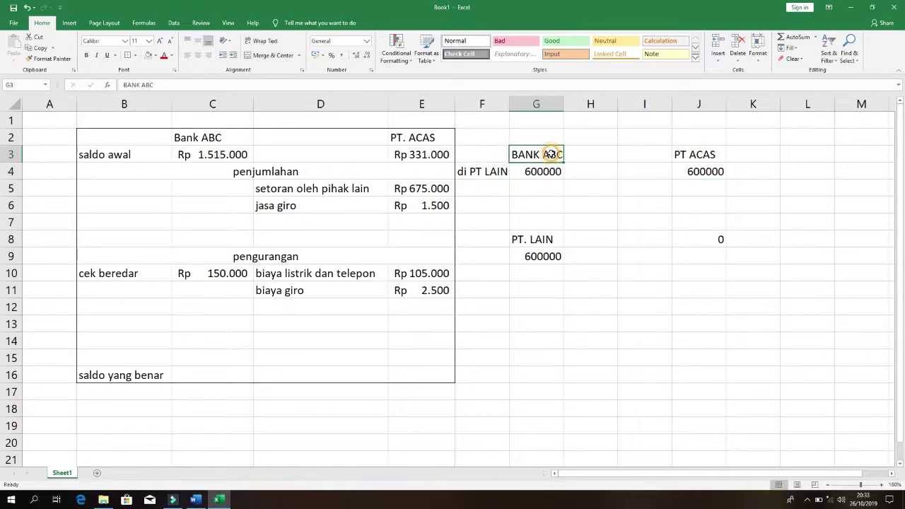
left_click(687, 158)
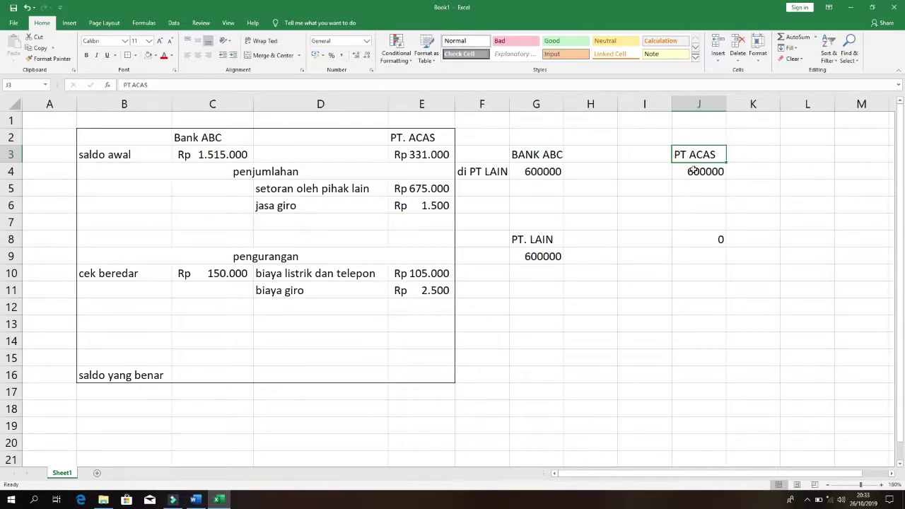
left_click(694, 170)
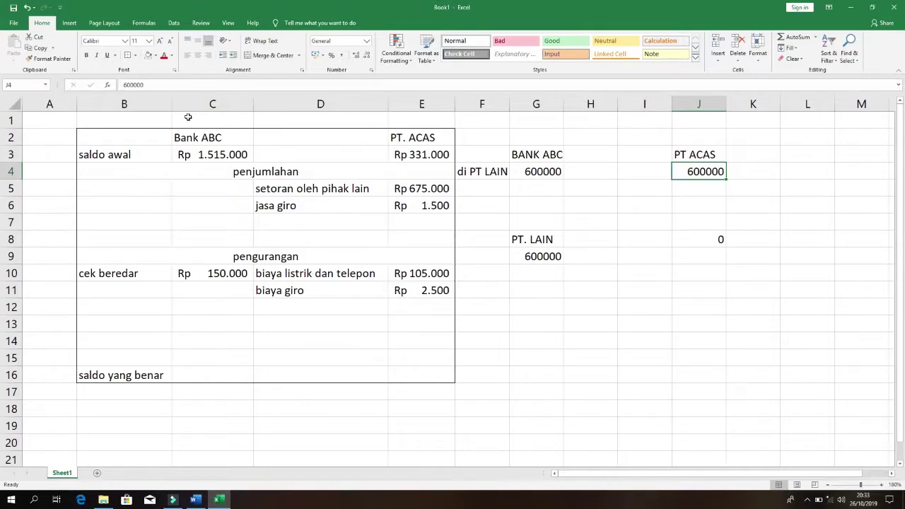
Add the Bank ABC deduction "salah catat" in B11 with 600000 in C11, below cek beredar.
left_click(121, 297)
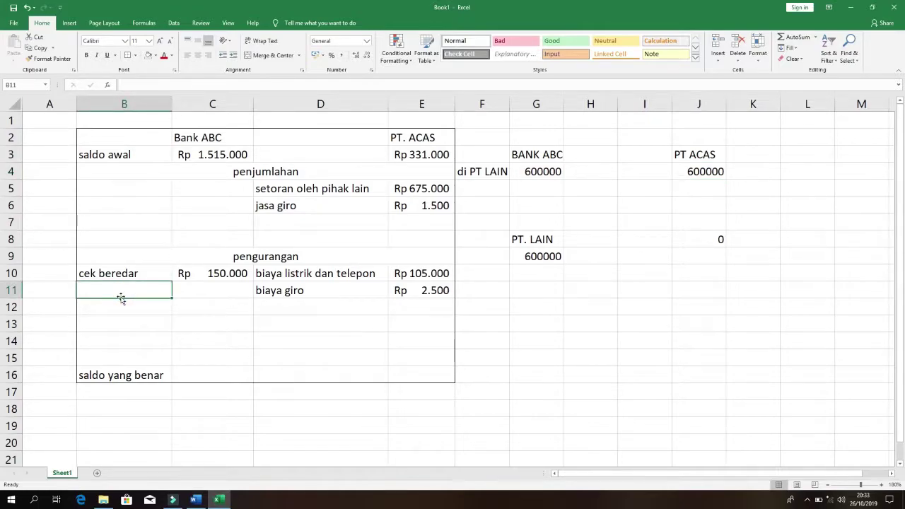
type("salah catat")
key("Tab")
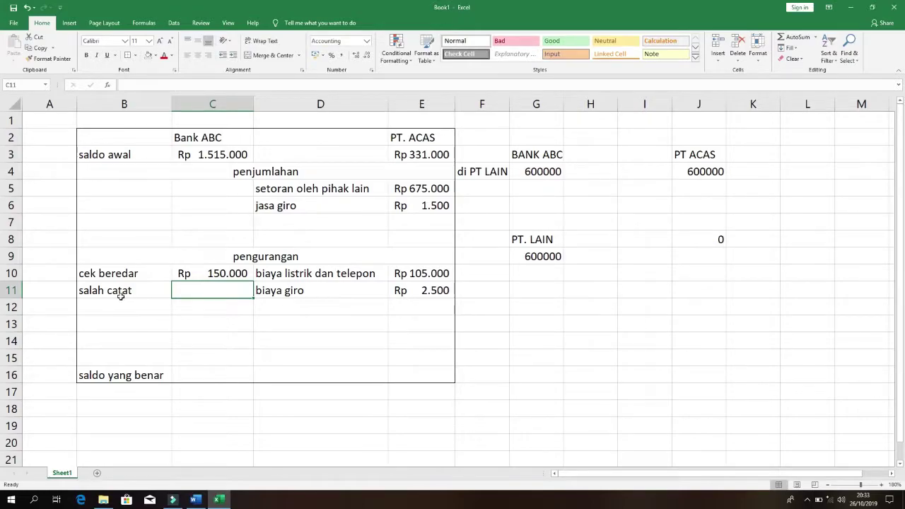
type("600000")
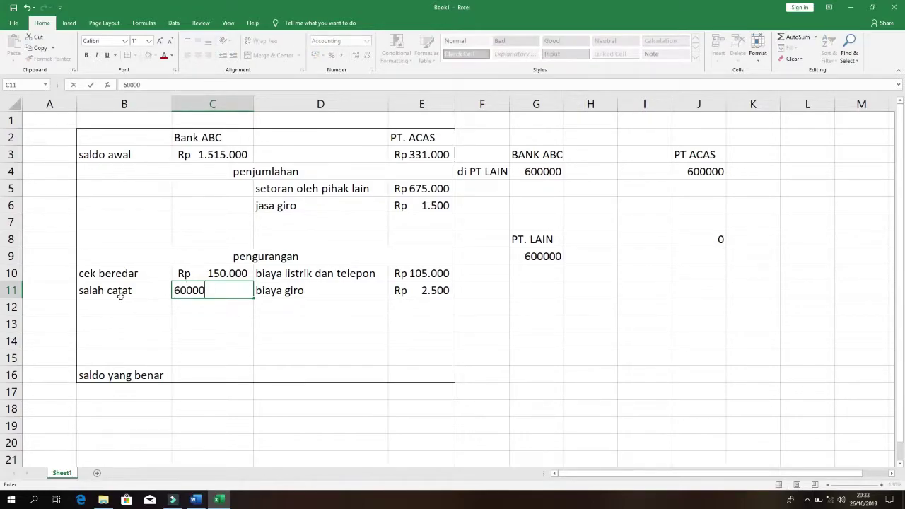
key("ctrl+Return")
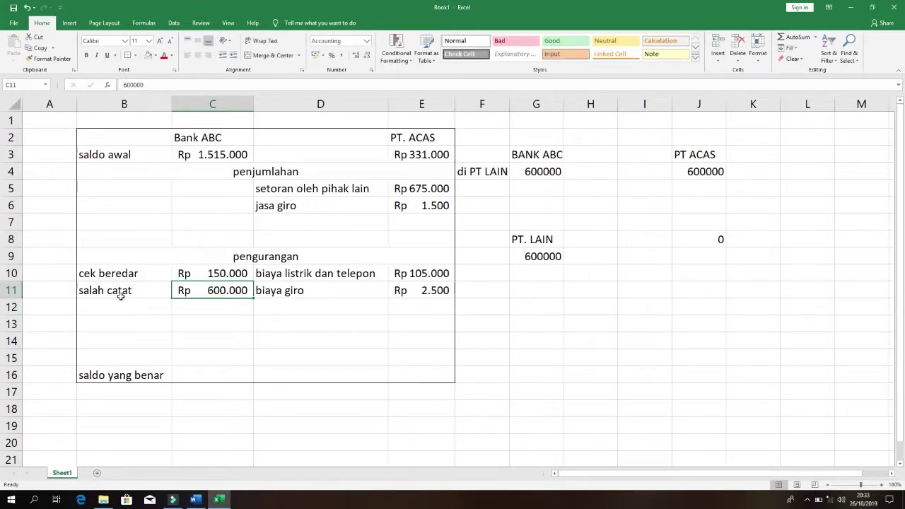
Read item 7 in the Word problem, return to Excel and clear the illustration beside the reconciliation table.
key("alt+Tab")
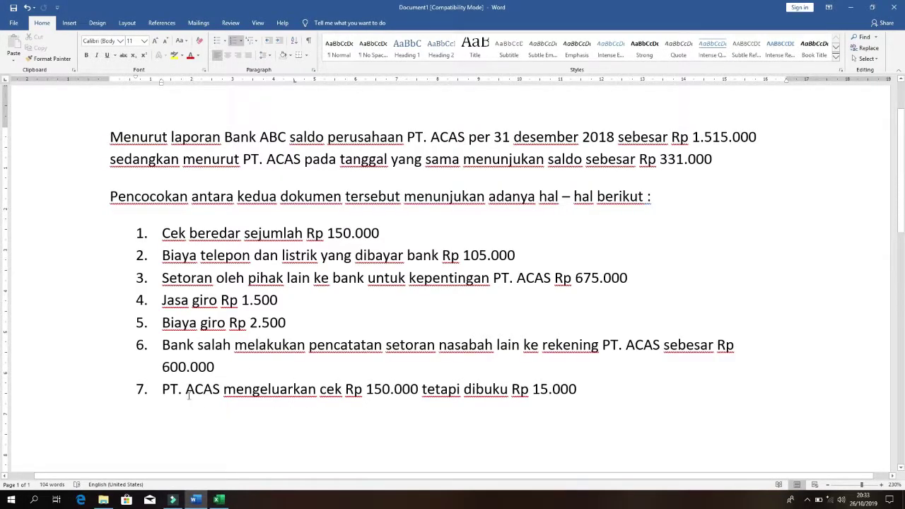
left_click_drag(163, 389, 463, 389)
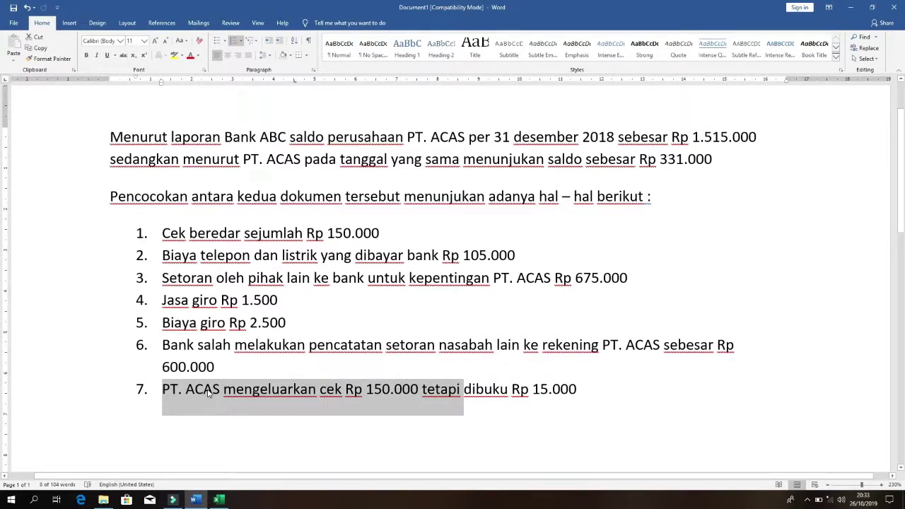
key("alt+Tab")
left_click_drag(482, 151, 715, 268)
key("Delete")
key("Right")
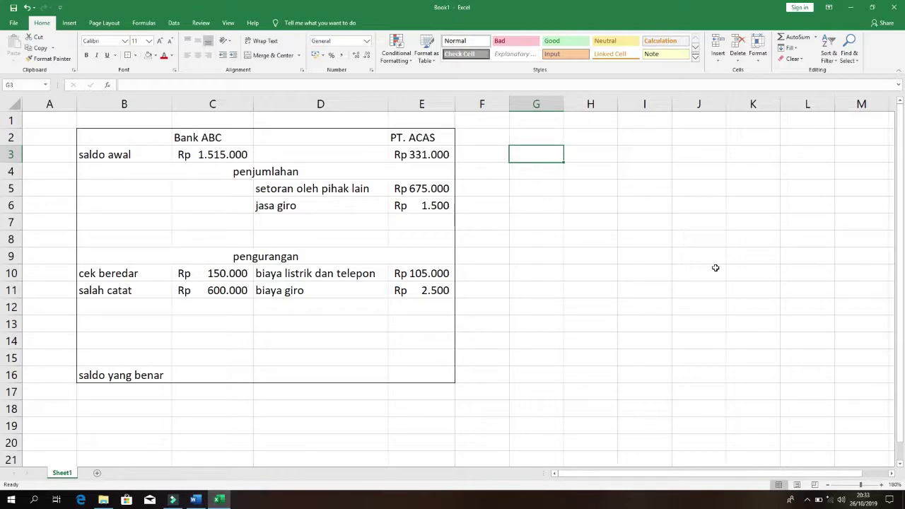
Set up headings for a new illustration with "BANK ABC" in G3 and "PT ACAS" in K3.
type("BANK ABC")
key("Left")
key("Left")
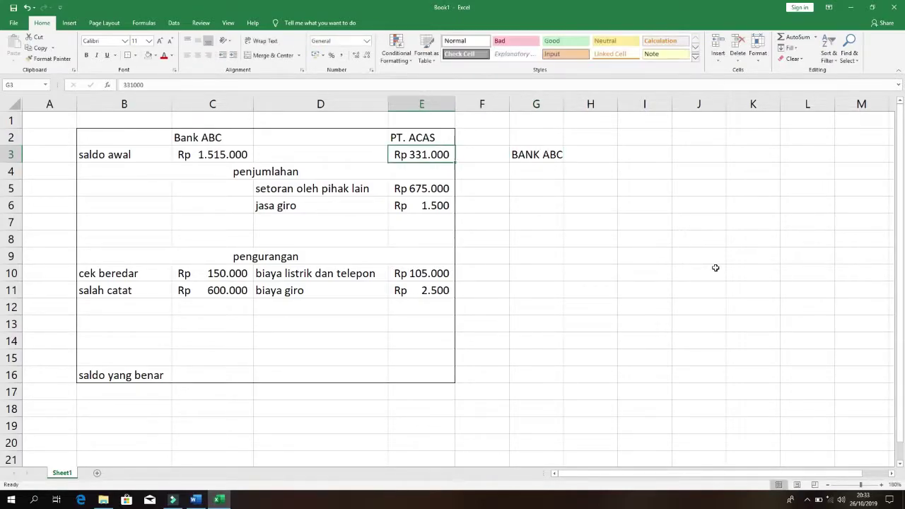
key("Right")
key("Right")
key("Right")
key("Right")
key("Right")
key("Right")
type("PT ACAS")
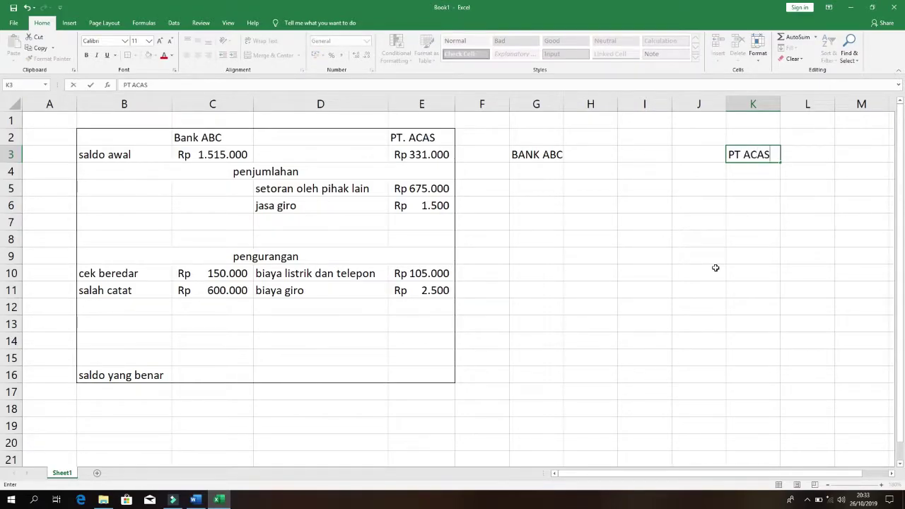
key("Return")
key("Left")
key("Left")
key("Up")
key("Left")
Check item 7's cheque amount in the Word problem and enter (150000) in K4 under PT ACAS in Excel.
key("alt+Tab")
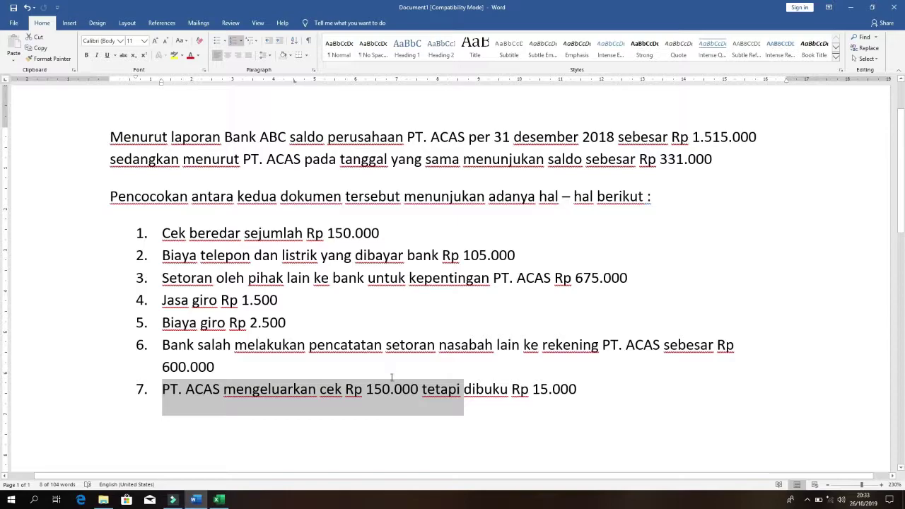
left_click(366, 391)
key("alt+Tab")
key("Right")
key("Right")
type("(")
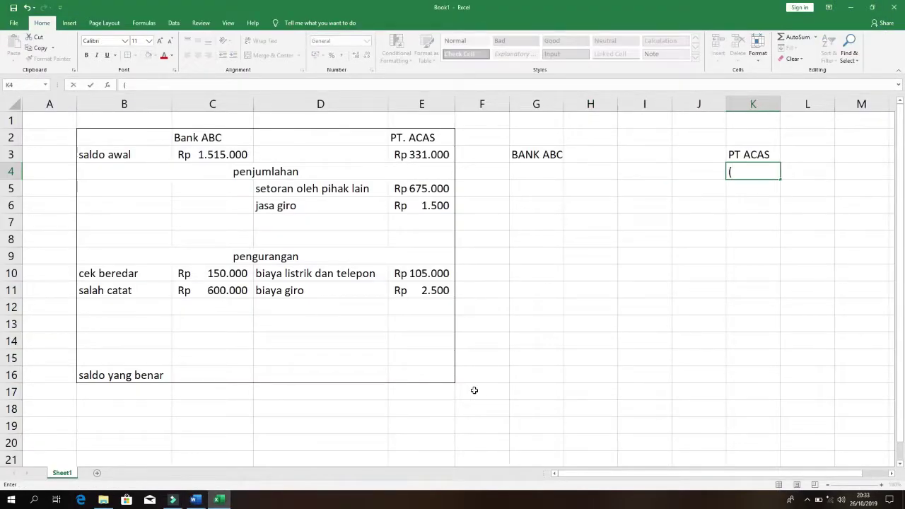
type("150000)")
key("ctrl+Return")
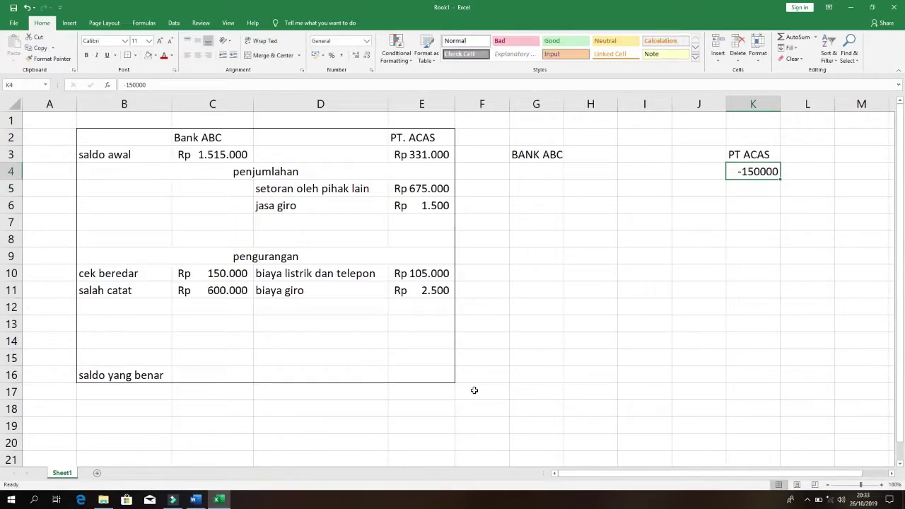
key("Down")
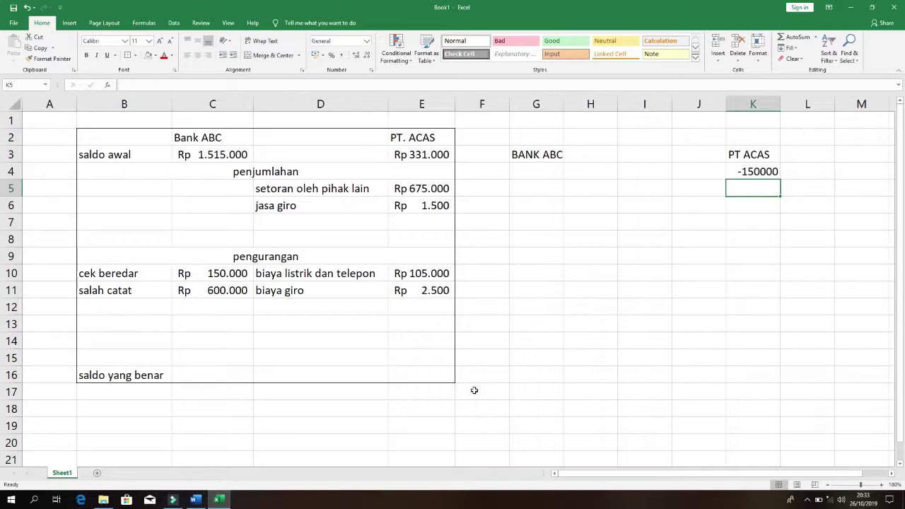
Check the booked amount of item 7 in Word and enter (15000) in K6 in Excel.
key("alt+Tab")
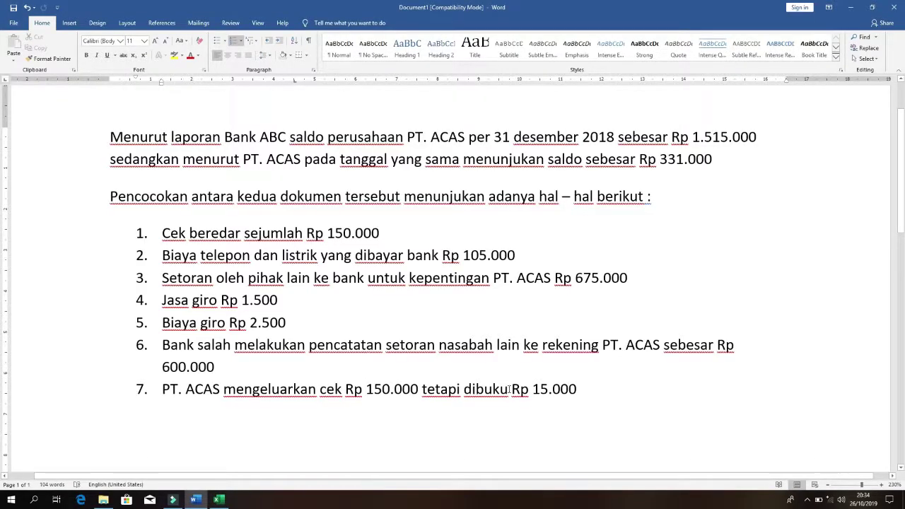
key("alt+Tab")
key("Down")
type("(15000)")
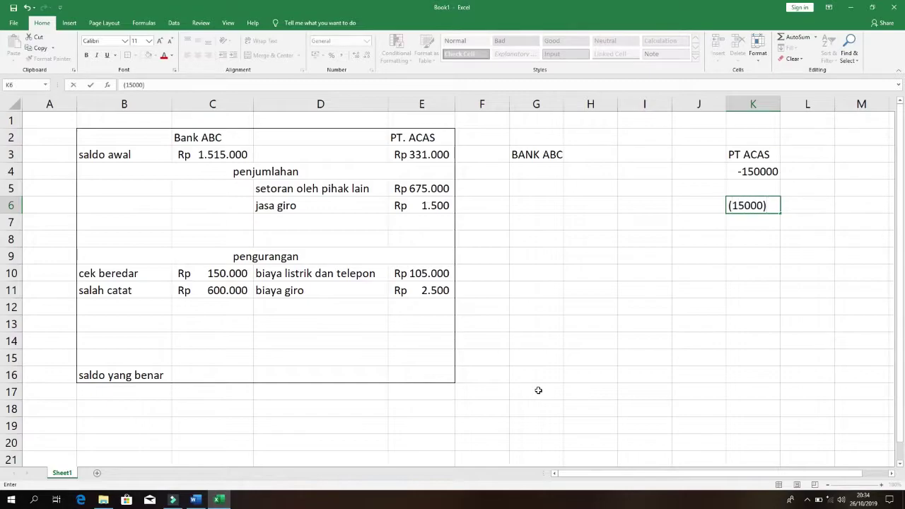
key("Return")
key("Up")
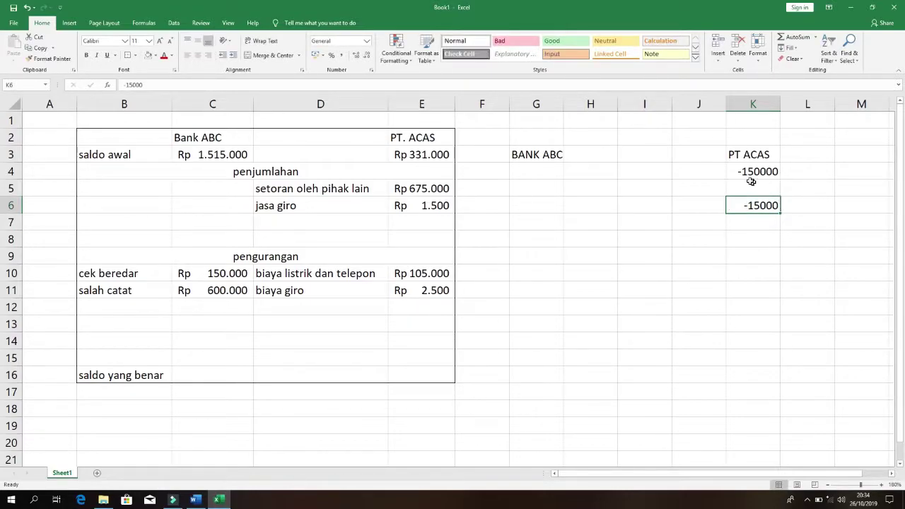
Label the correct amount "yang benar" in J4 and widen column J to fit the text.
left_click(691, 173)
type("yang ")
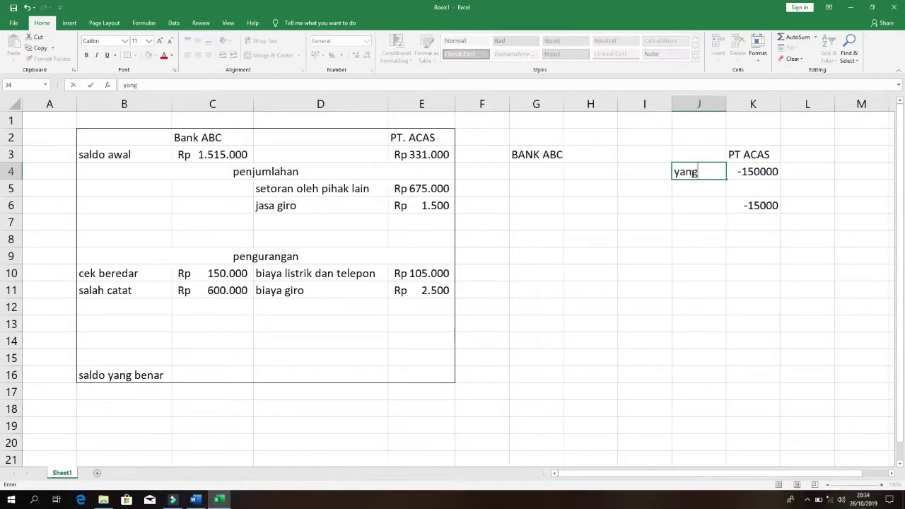
type("benar")
key("Return")
key("Right")
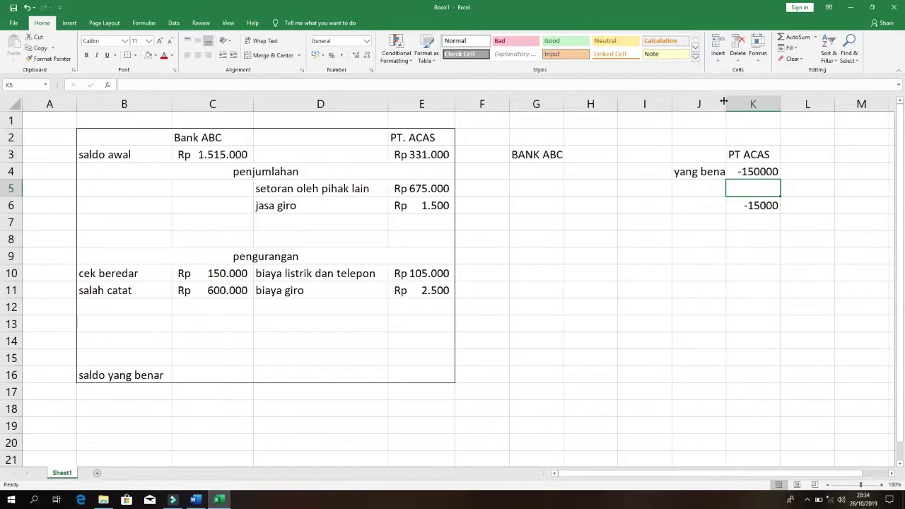
left_click_drag(724, 101, 736, 101)
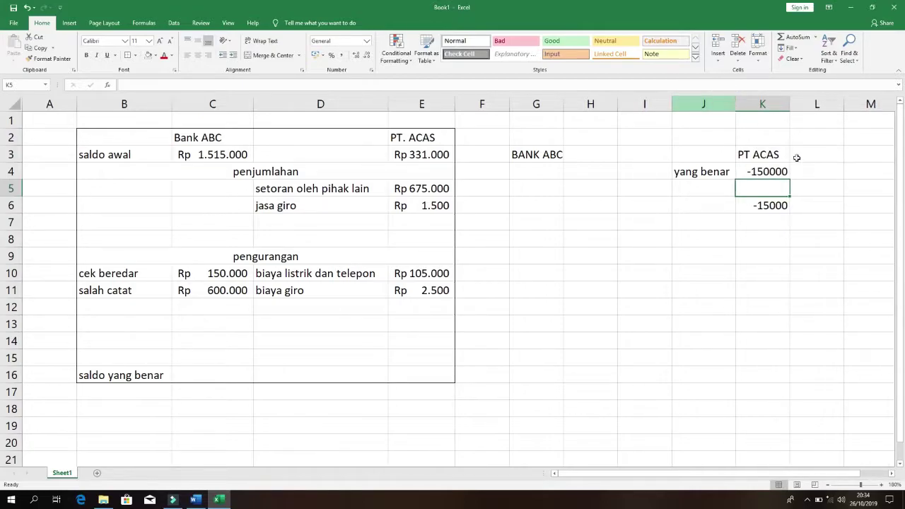
Label the amount PT ACAS recorded as "dicatat" in J6.
left_click(772, 169)
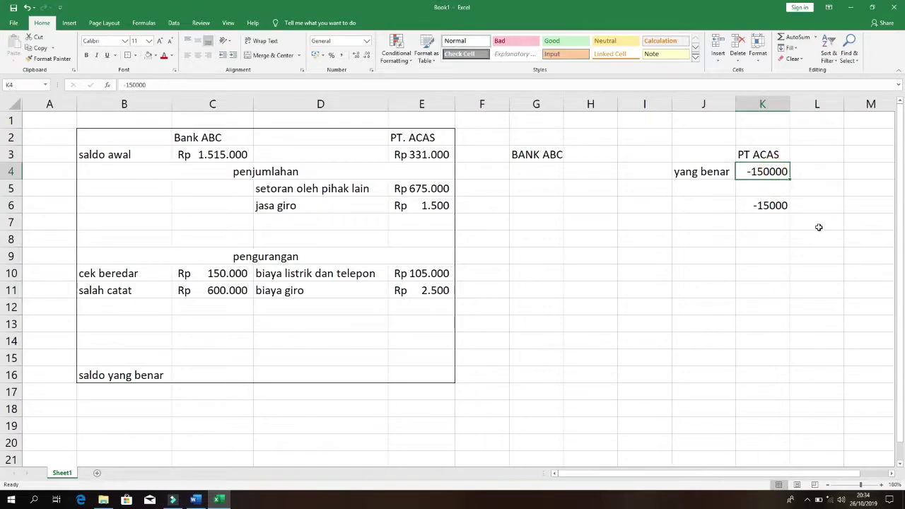
key("Down")
key("Down")
key("Left")
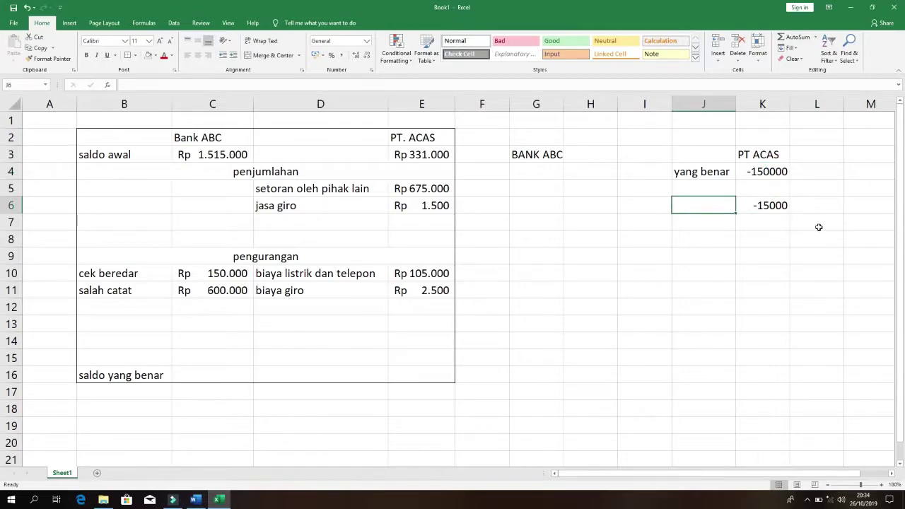
type("dicatat")
key("Right")
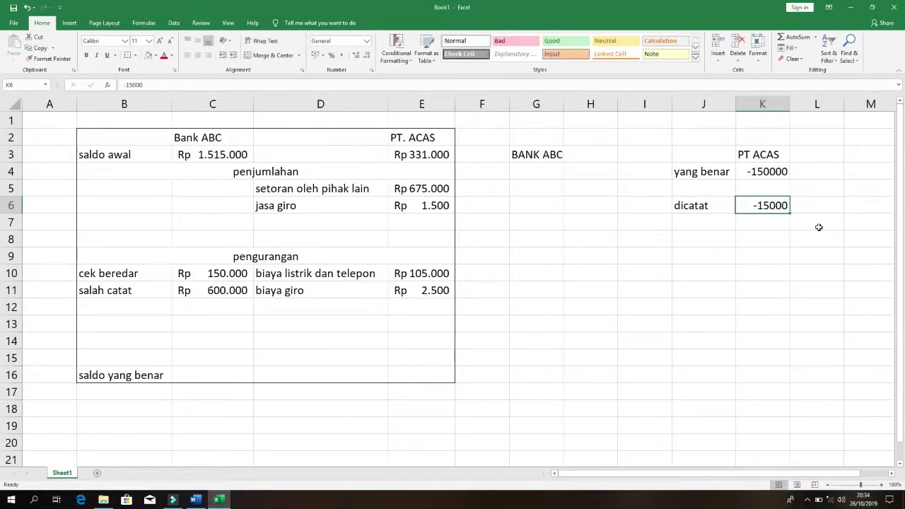
Compare the "yang benar" and "dicatat" amounts under the PT ACAS heading in column K.
key("Up")
key("Up")
key("Up")
key("Down")
key("Down")
key("Down")
key("Down")
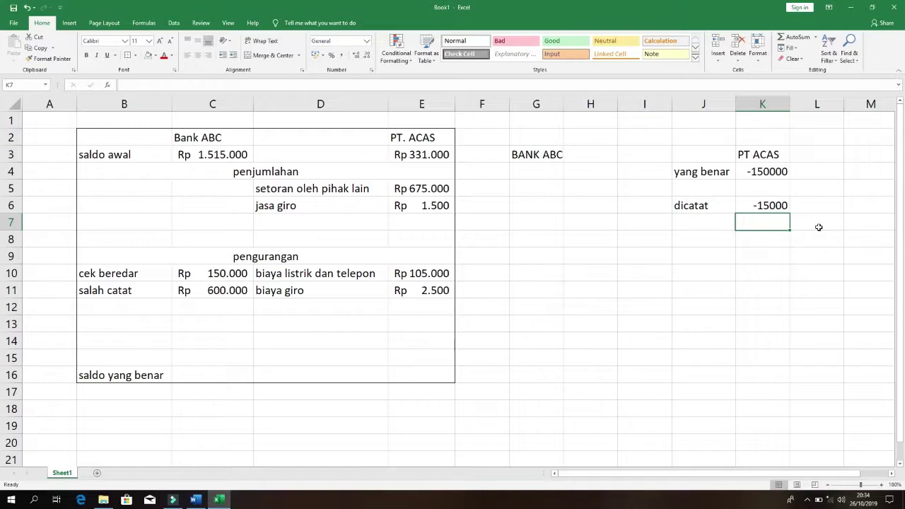
key("Up")
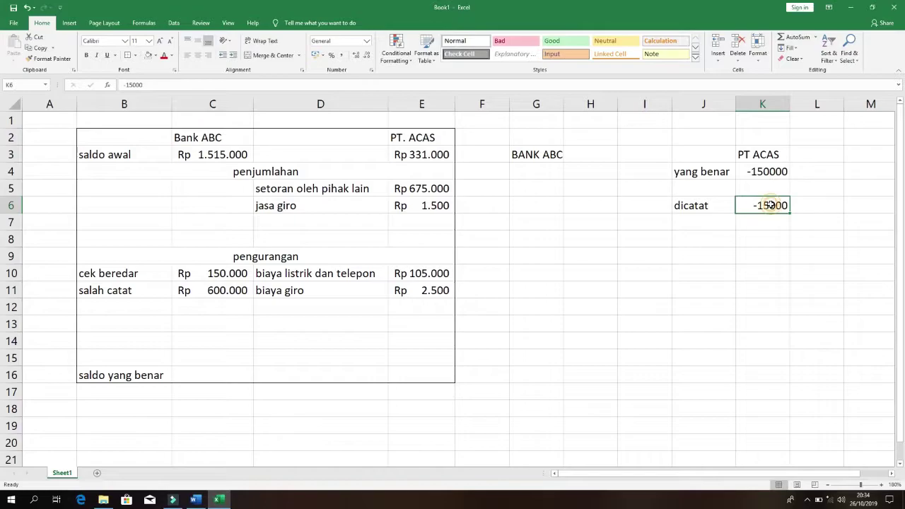
left_click(776, 222)
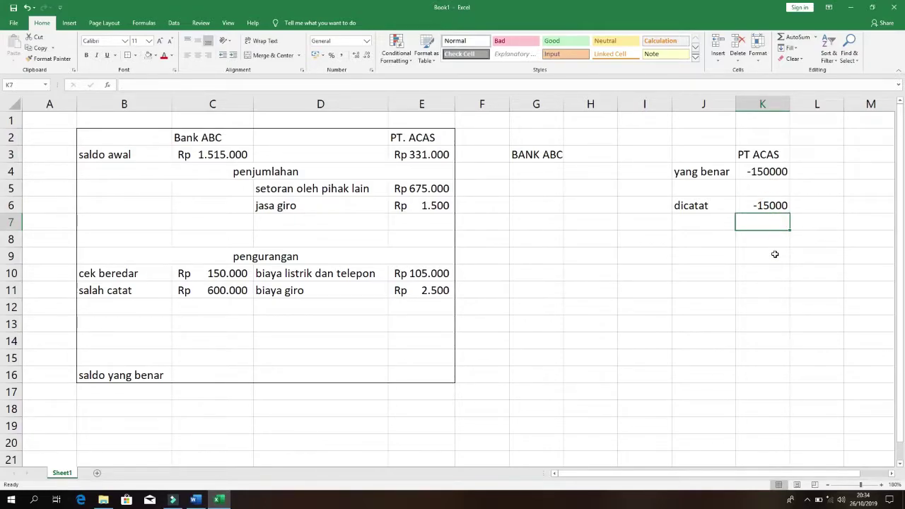
Calculate the difference between the correct and recorded amounts in K9 with the formula =K4-K6.
left_click(776, 254)
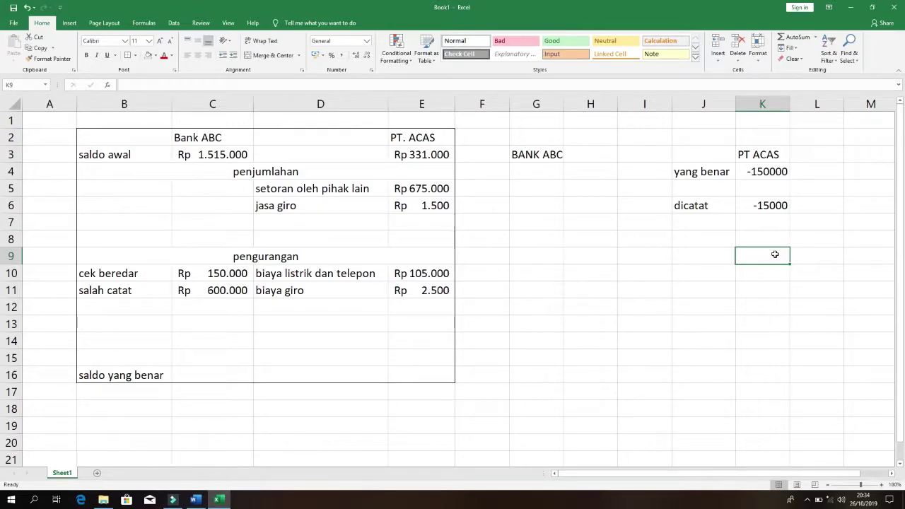
type("=")
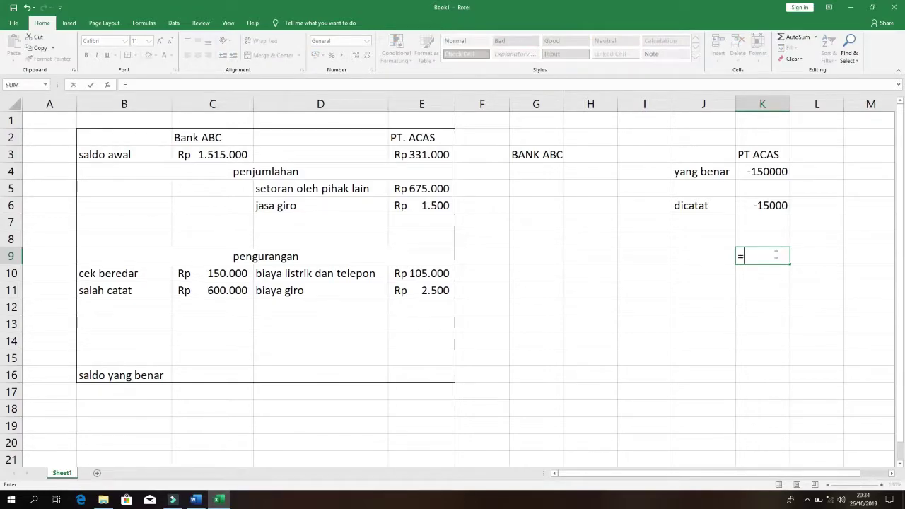
left_click(763, 174)
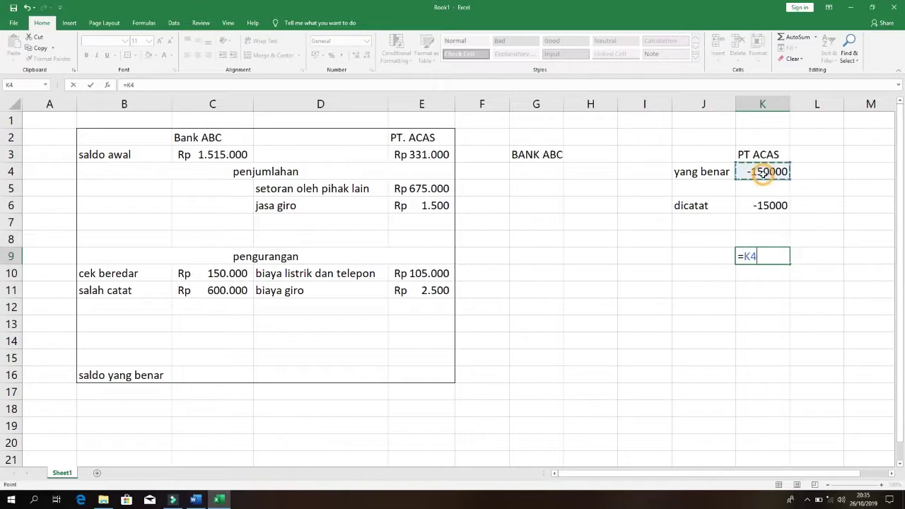
type("-")
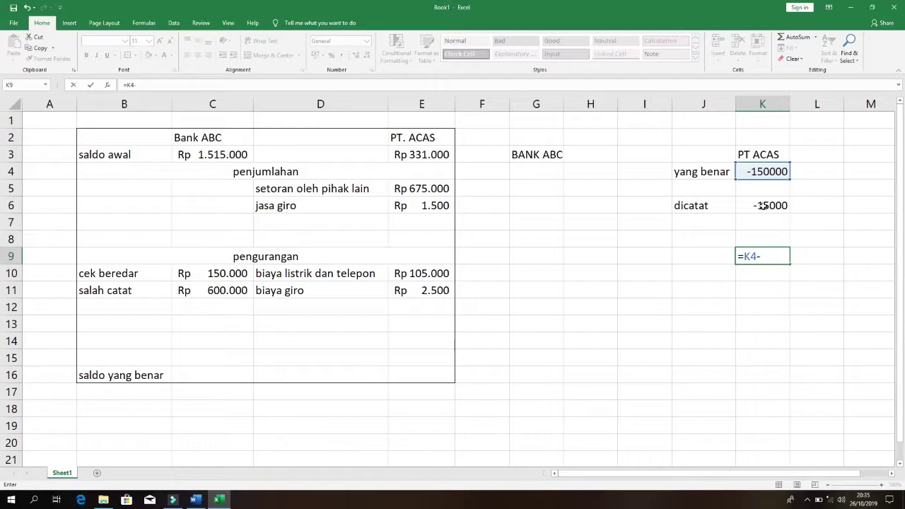
left_click(764, 205)
key("Return")
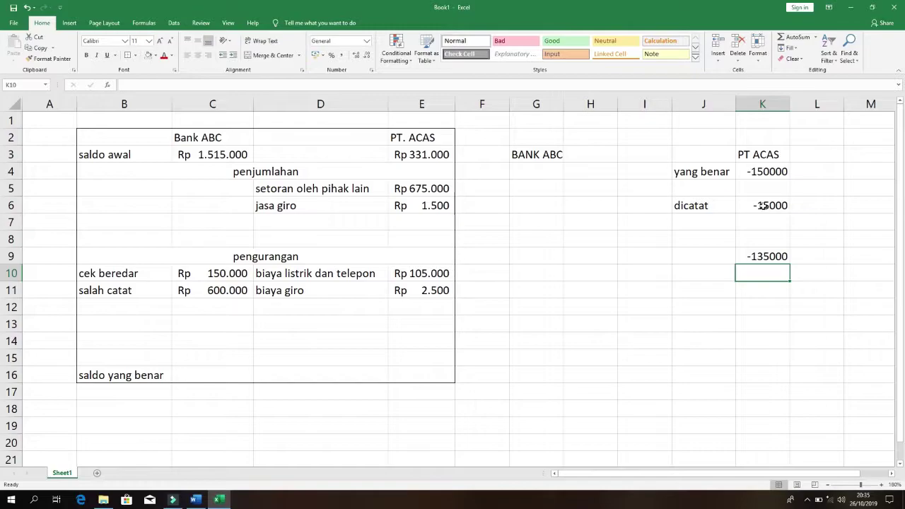
key("Up")
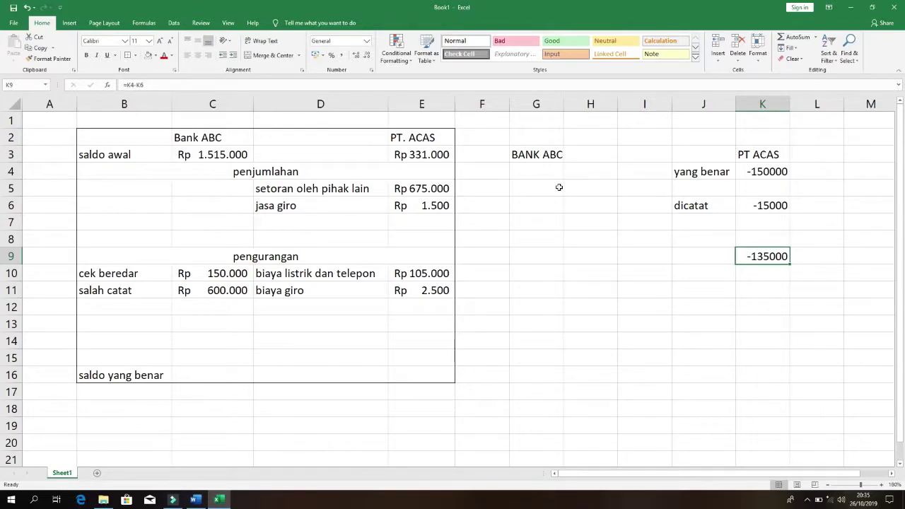
Add the PT. ACAS deduction "salah catat" in D12 with 135000 in E12, below biaya giro.
left_click(319, 309)
type("salah ")
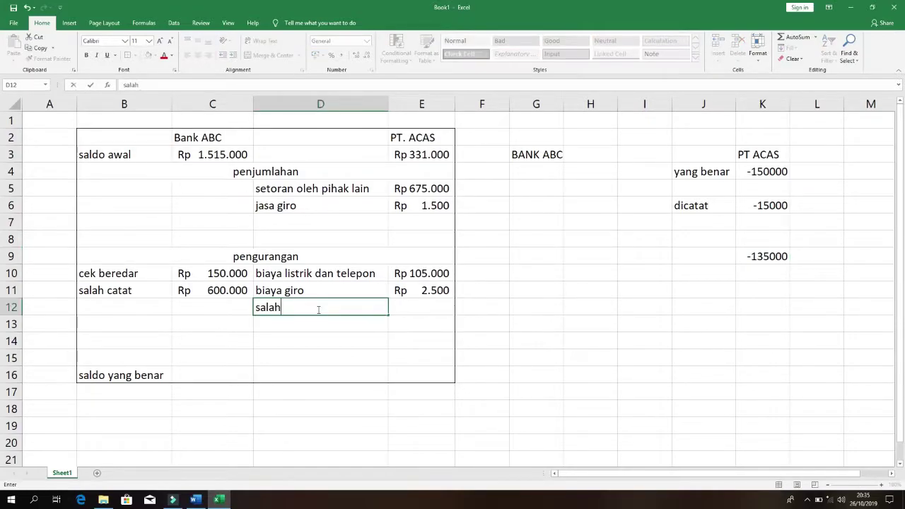
type("catat")
key("Tab")
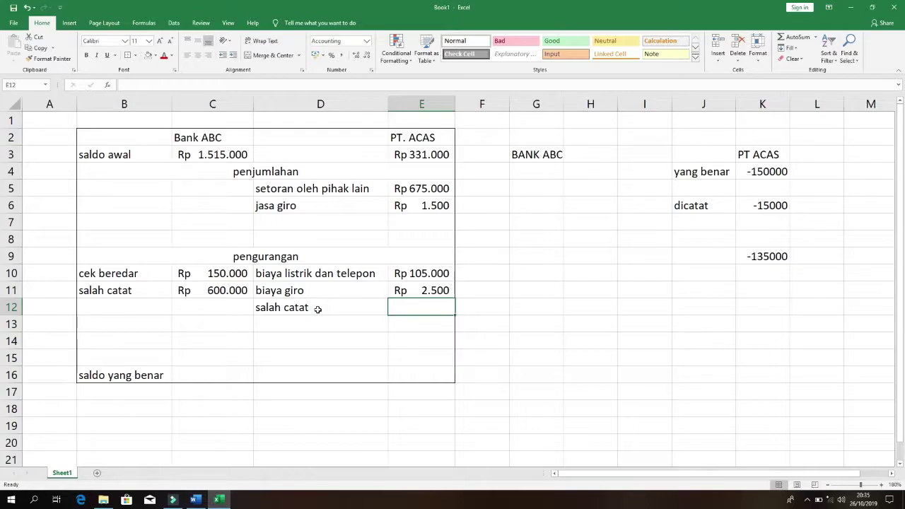
left_click(771, 259)
left_click(424, 307)
type("136")
key("BackSpace")
type("5000")
key("Right")
key("Right")
key("Right")
key("Right")
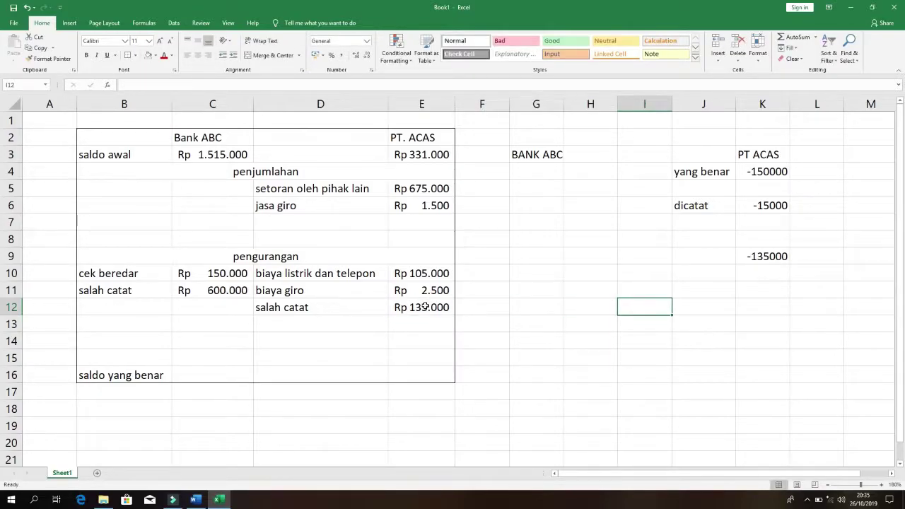
Review K4, K6 and K9 against the deduction in E12, check the item list in Word and return to Excel.
left_click(768, 172)
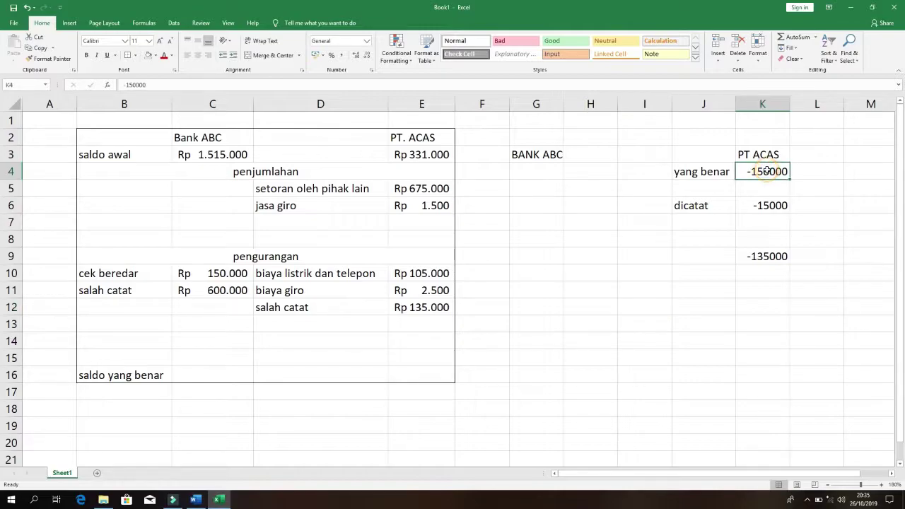
left_click(769, 206)
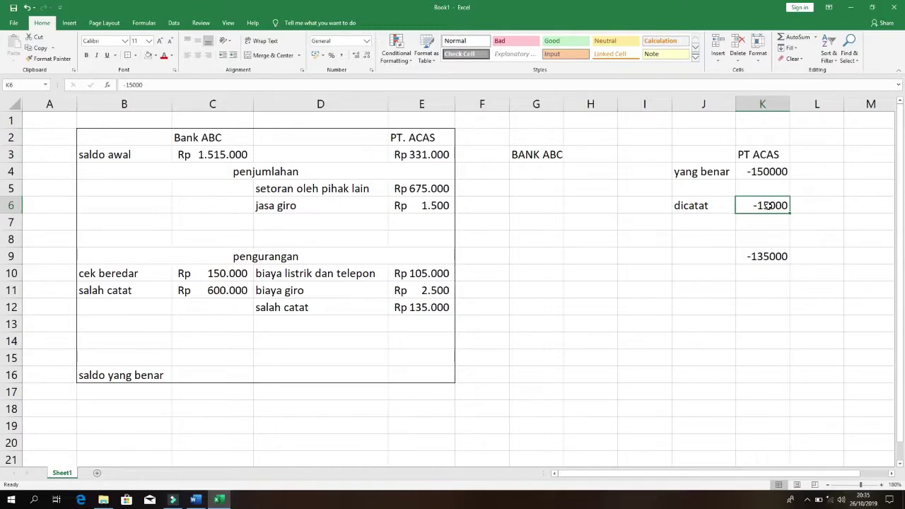
left_click(761, 256)
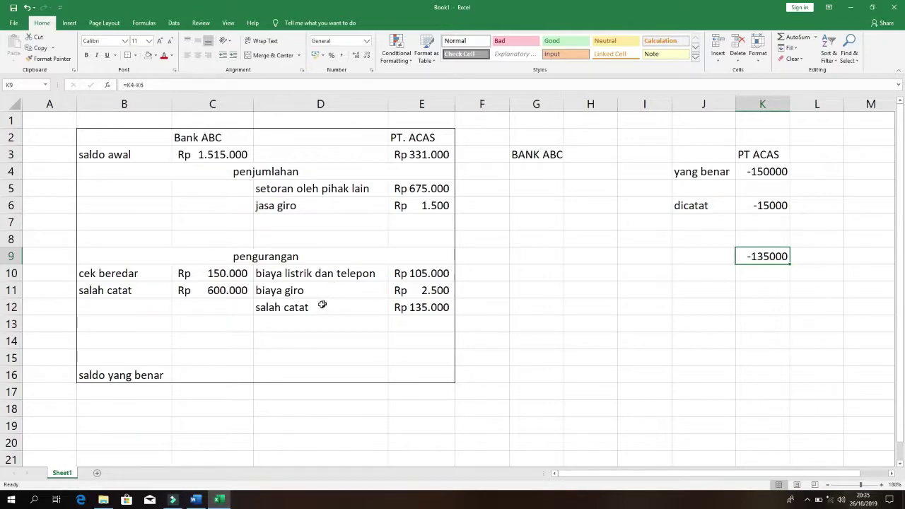
left_click(423, 308)
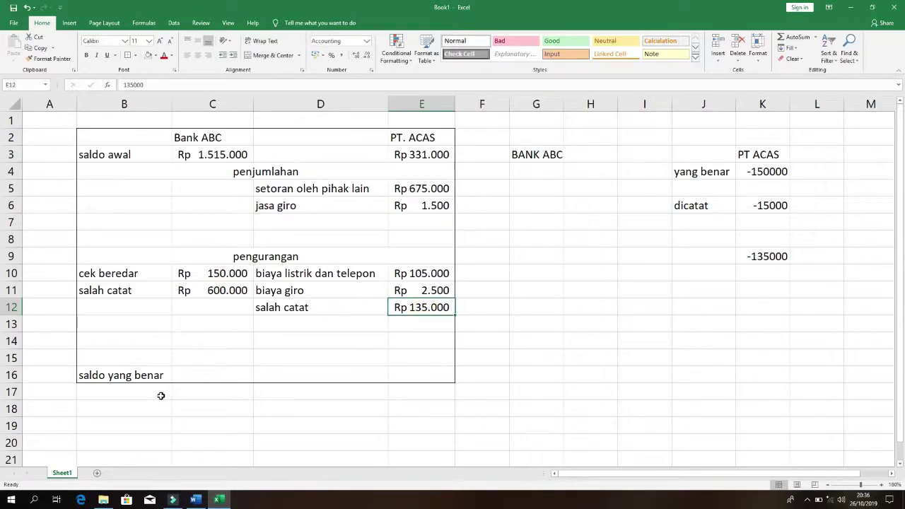
left_click(195, 500)
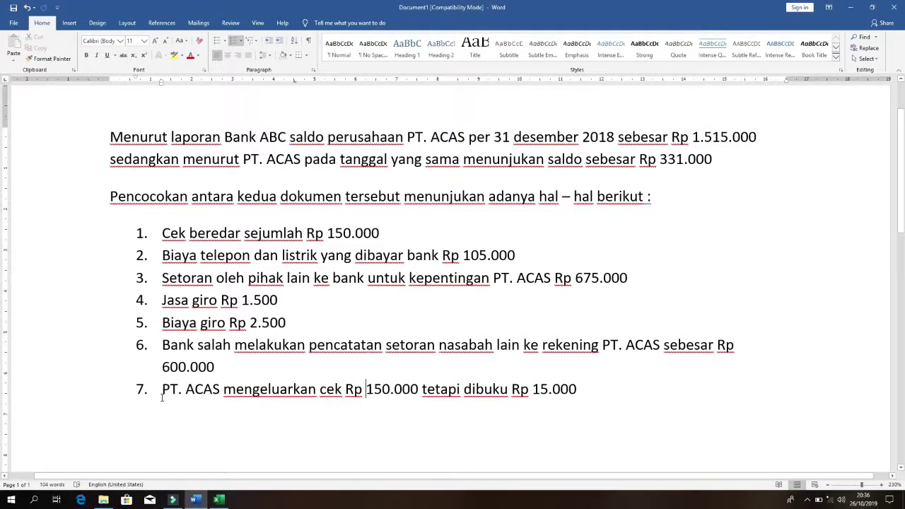
key("alt+Tab")
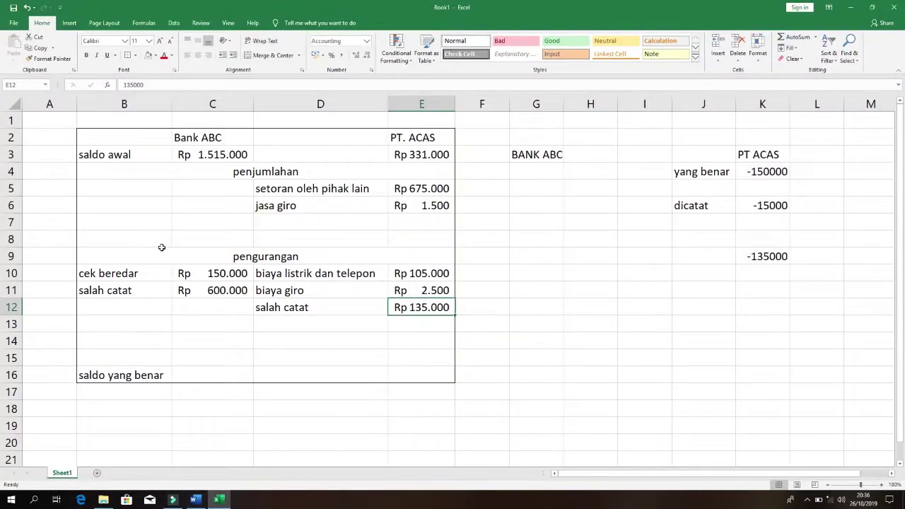
left_click(209, 374)
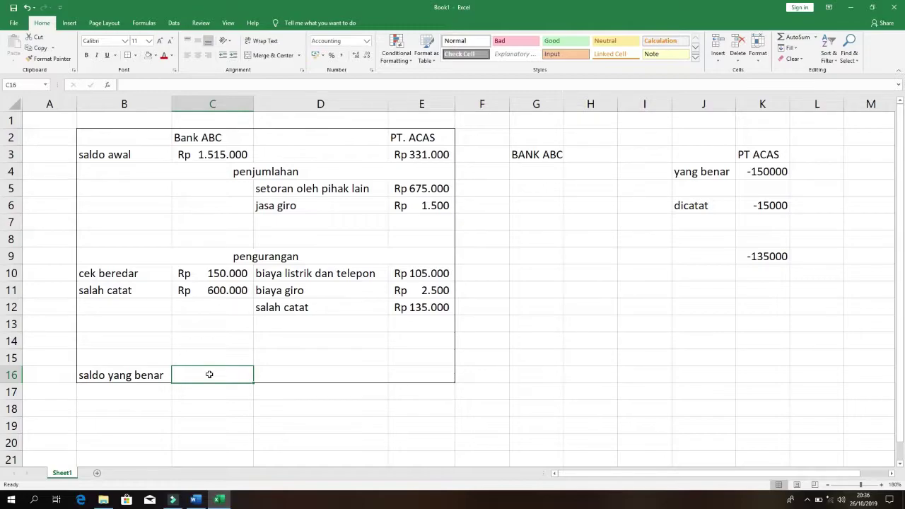
type("=")
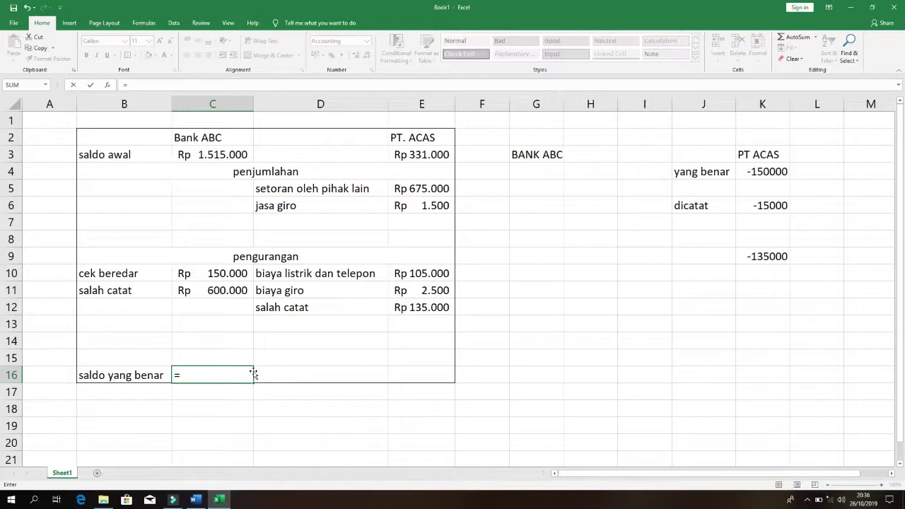
left_click(221, 153)
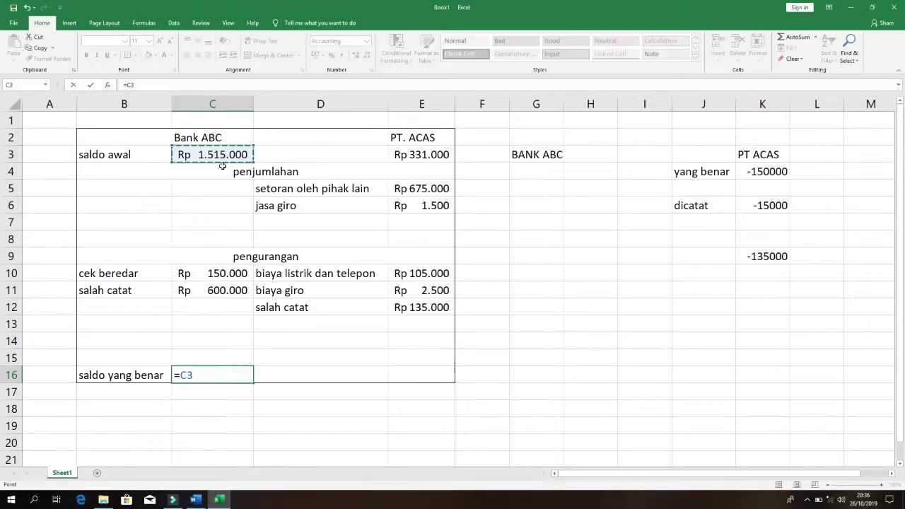
key("Escape")
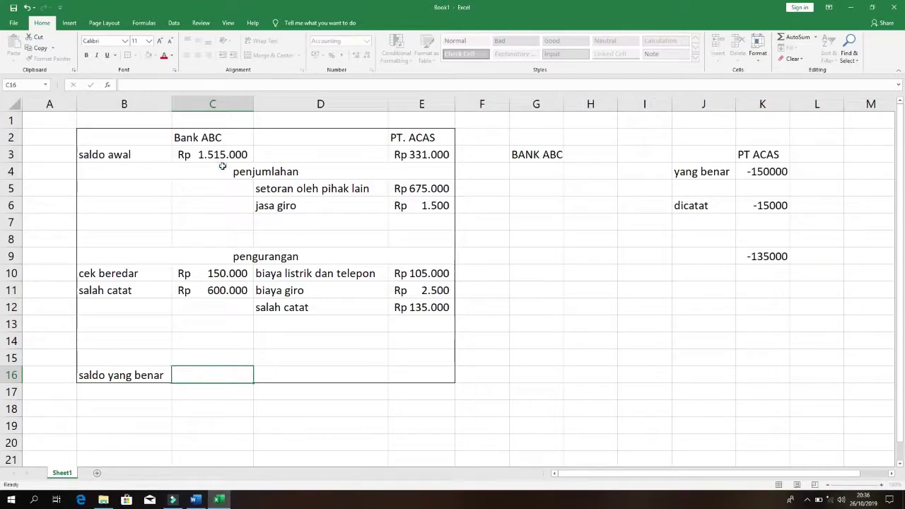
Label B8 "total penambahan" and enter 0 as the Bank ABC total in C8.
key("Up")
key("Up")
key("Up")
key("Up")
key("Up")
key("Up")
key("Up")
key("Up")
key("Left")
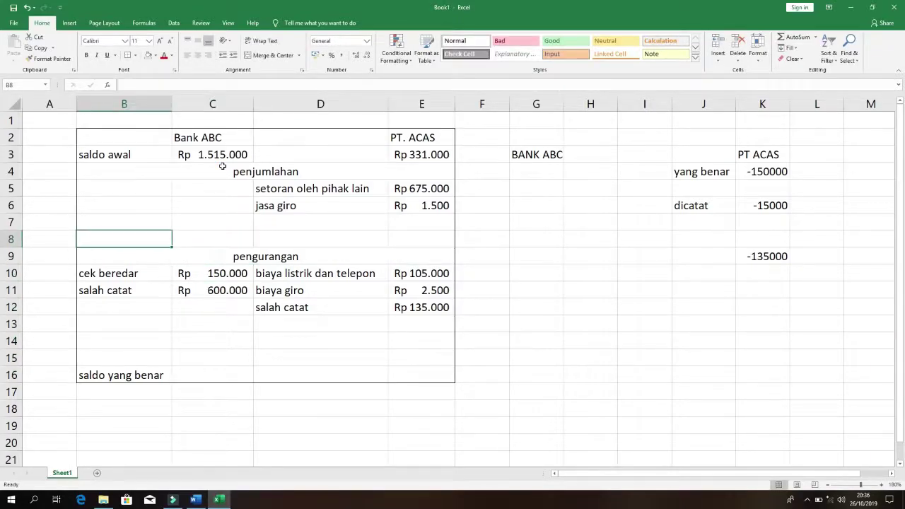
type("total")
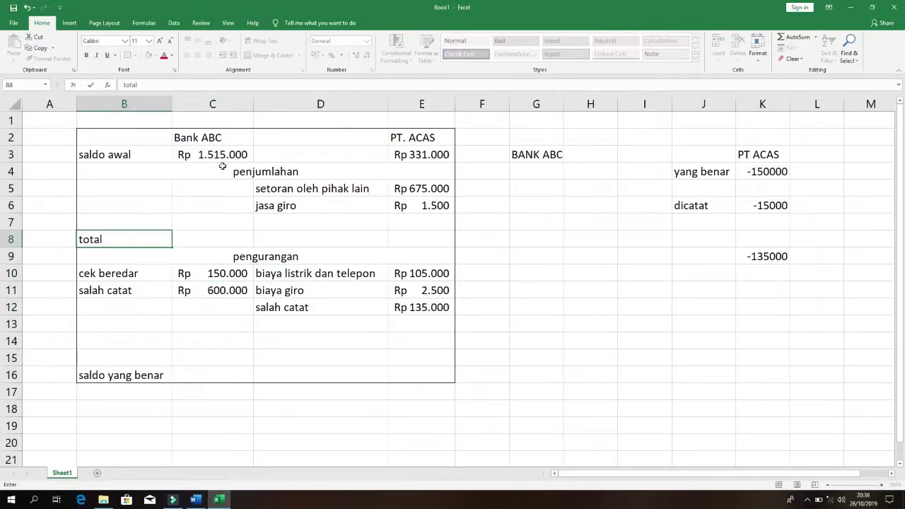
type(" penambahan")
key("Tab")
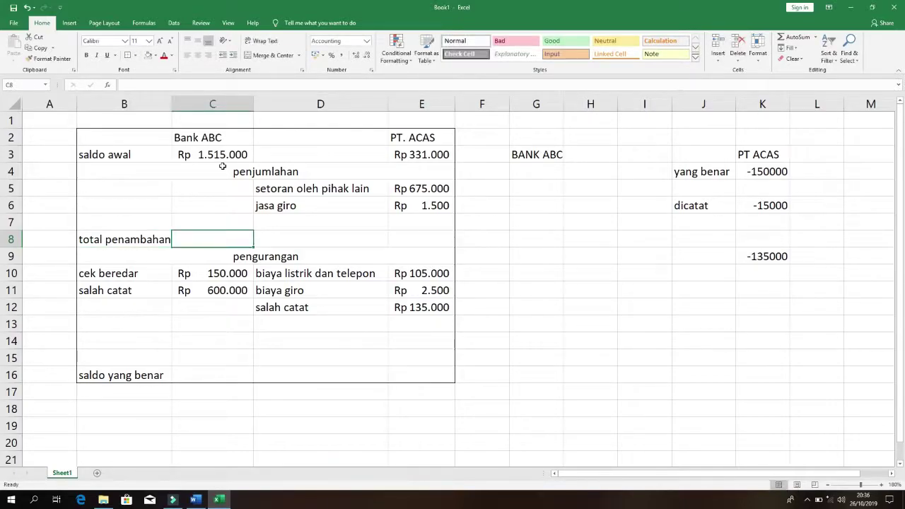
type("0")
key("Tab")
Calculate the PT. ACAS total penambahan in E8 with the formula =E5+E6.
key("Tab")
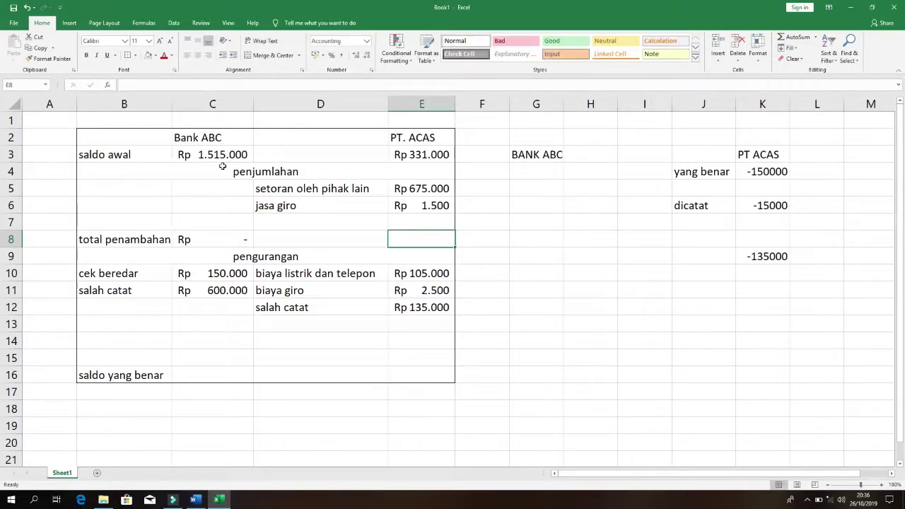
type("=")
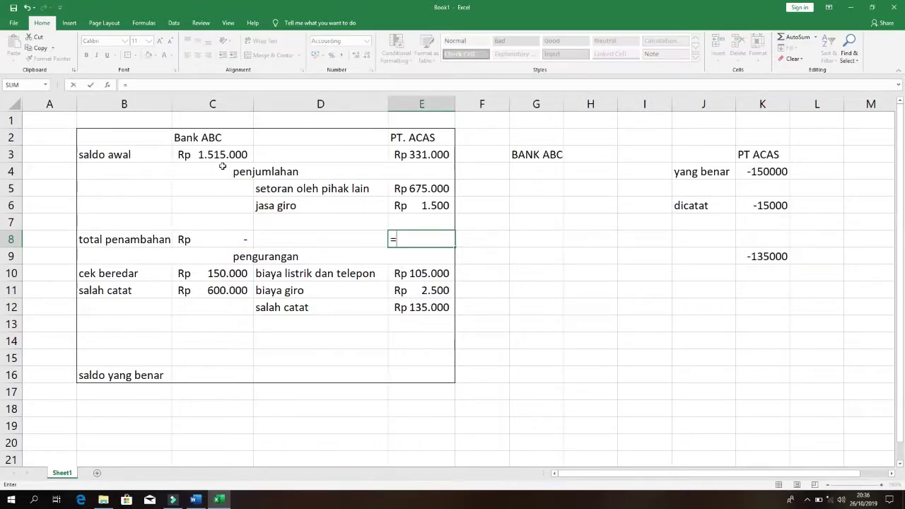
key("Up")
key("Up")
key("Up")
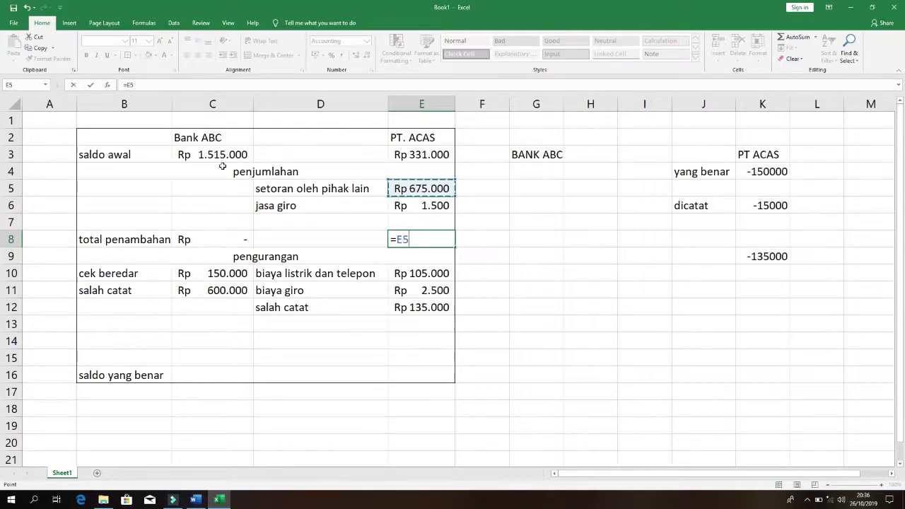
type("+")
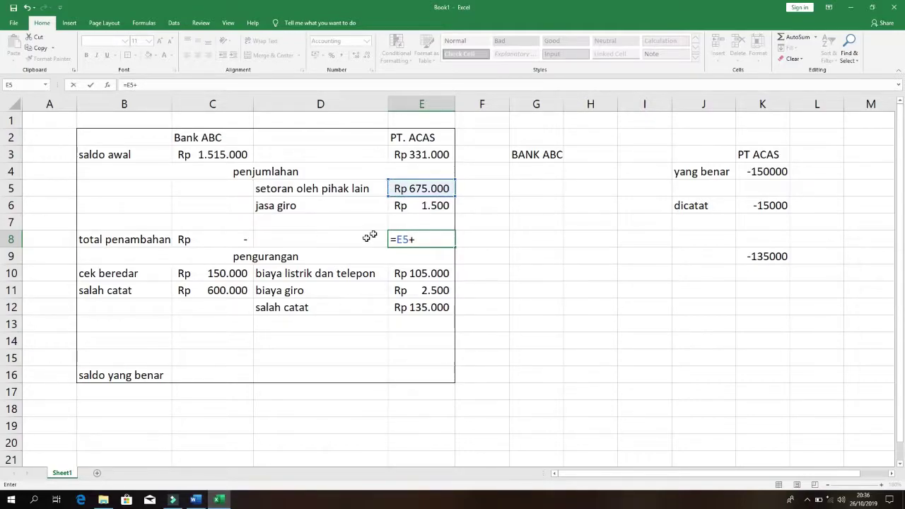
left_click(417, 206)
key("Return")
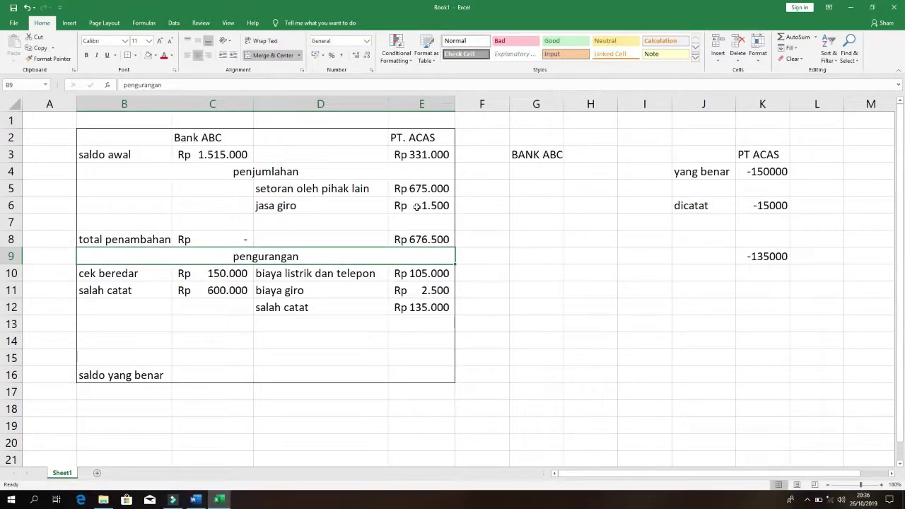
Label B13 "total pengurangan", below the listed deductions.
key("Down")
key("Down")
key("Down")
key("Left")
key("Left")
key("Left")
key("Down")
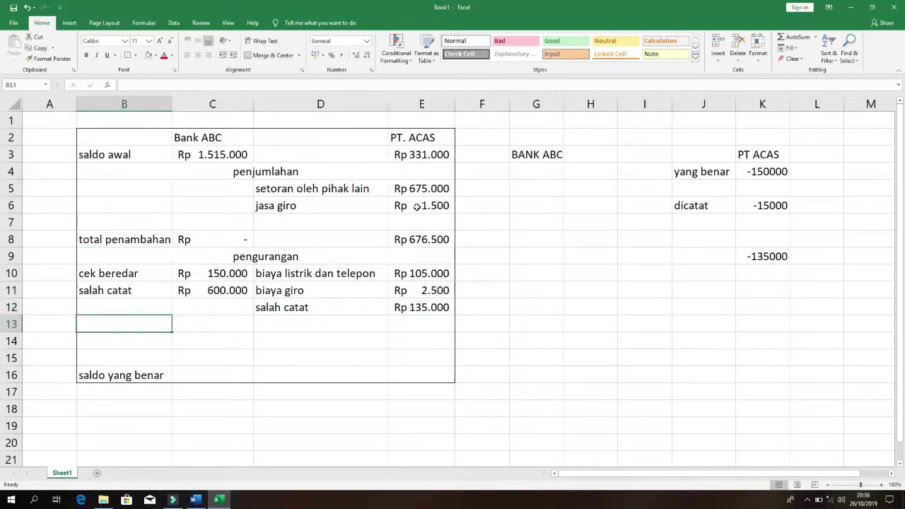
type("total pengurangan")
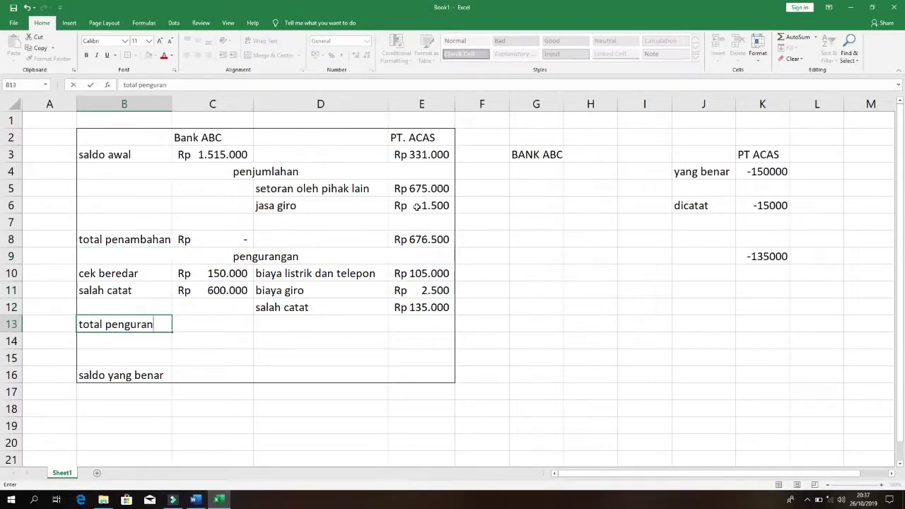
Calculate the Bank ABC total pengurangan in C13 with the formula =C10+C11.
key("Right")
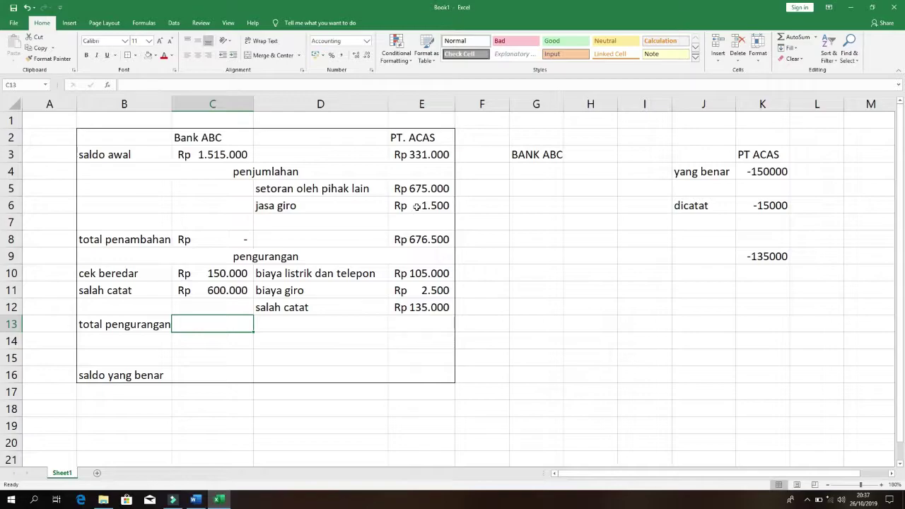
type("=")
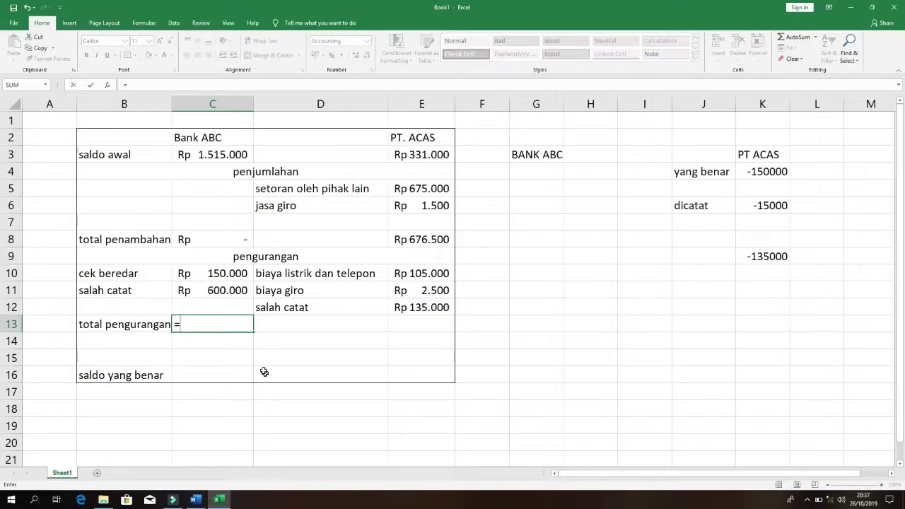
left_click(235, 274)
type("+")
left_click(240, 291)
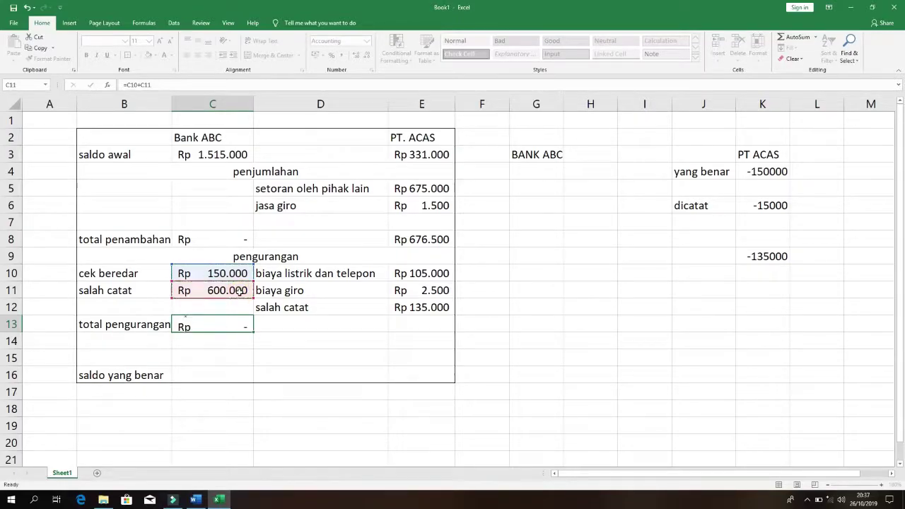
key("Return")
Calculate the PT. ACAS total pengurangan in E13 by summing E10:E12 with the SUM function.
key("Up")
key("Right")
key("Right")
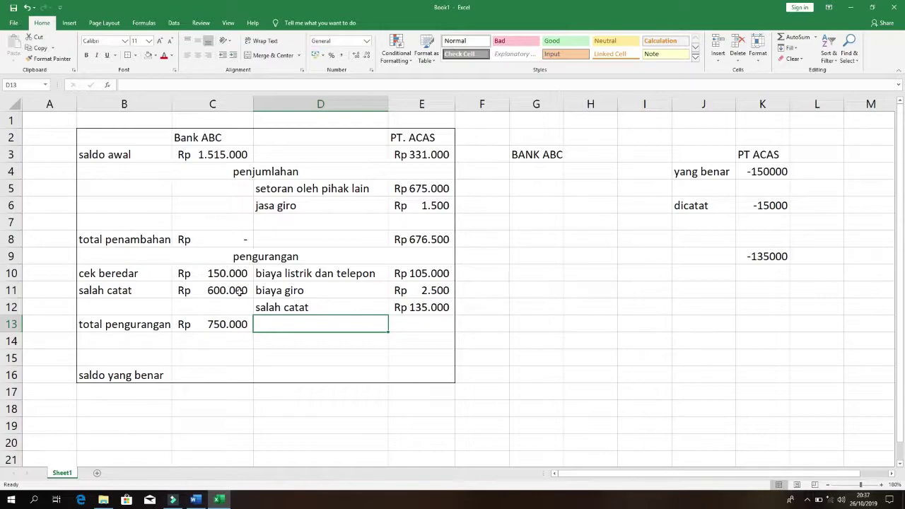
key("Right")
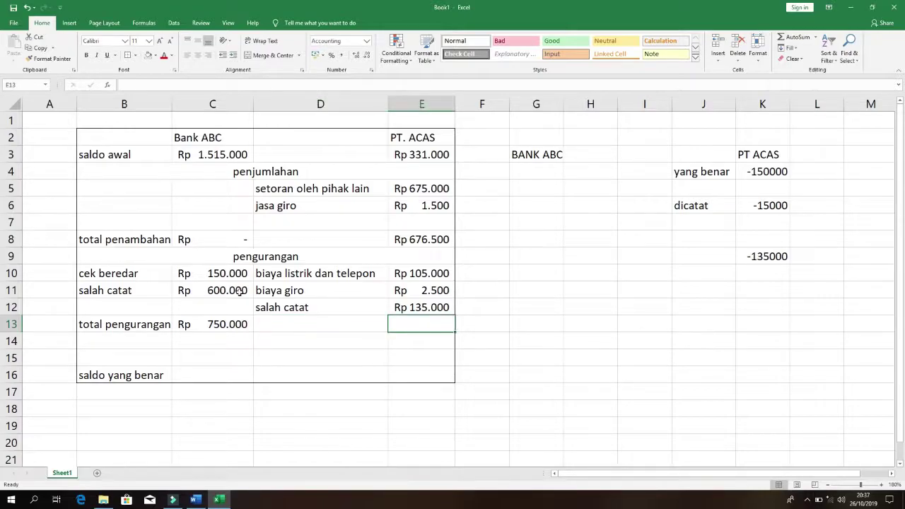
type("=")
key("Up")
key("Up")
key("Down")
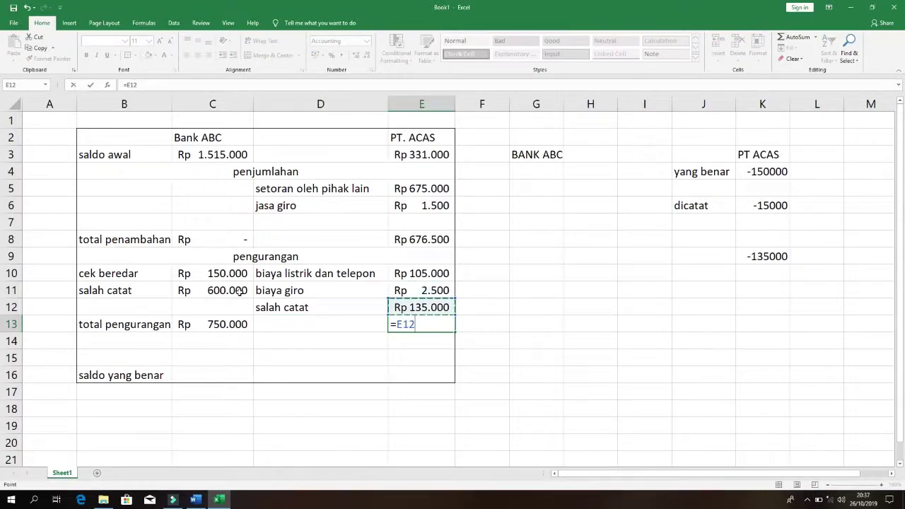
key("BackSpace")
key("BackSpace")
key("BackSpace")
type("sum(")
key("Up")
key("Up")
key("Up")
key("shift+Down")
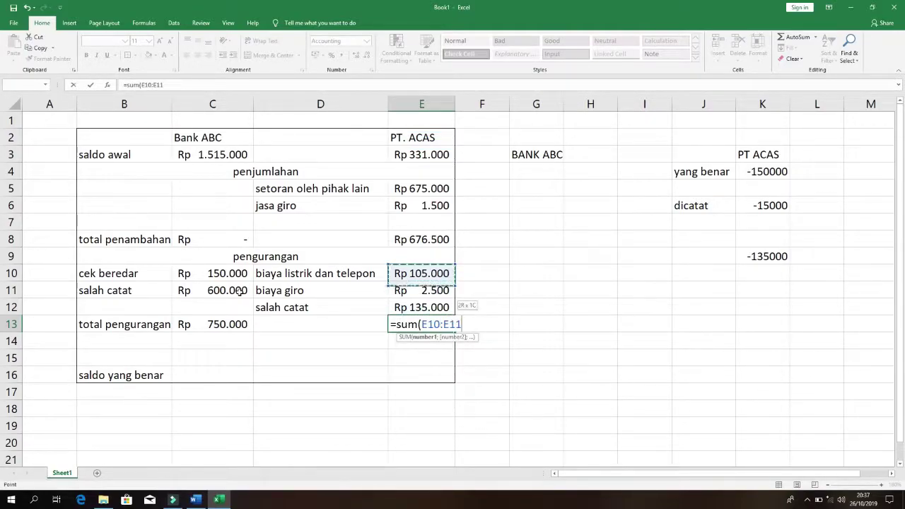
key("shift+Down")
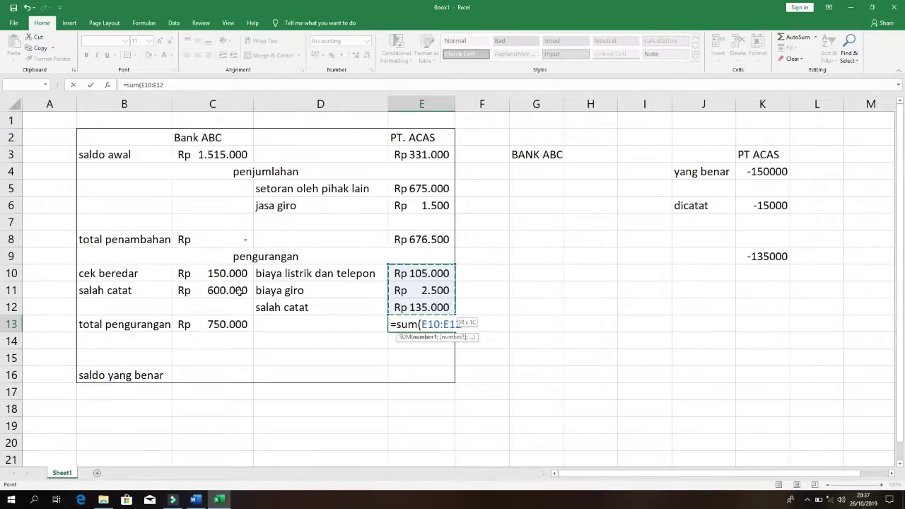
key("Return")
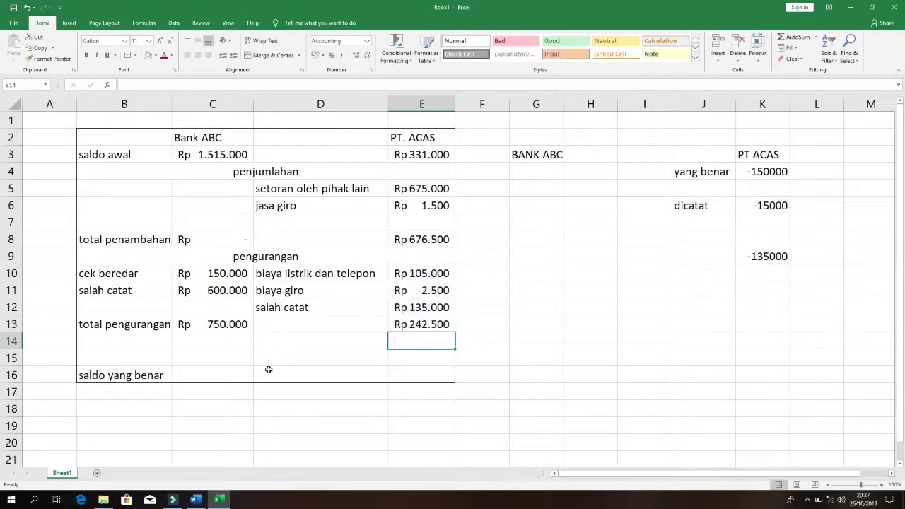
Calculate the Bank ABC saldo yang benar in C16 with the formula =C3+C8-C13.
key("Up")
key("Down")
key("Down")
key("Down")
key("Left")
key("Left")
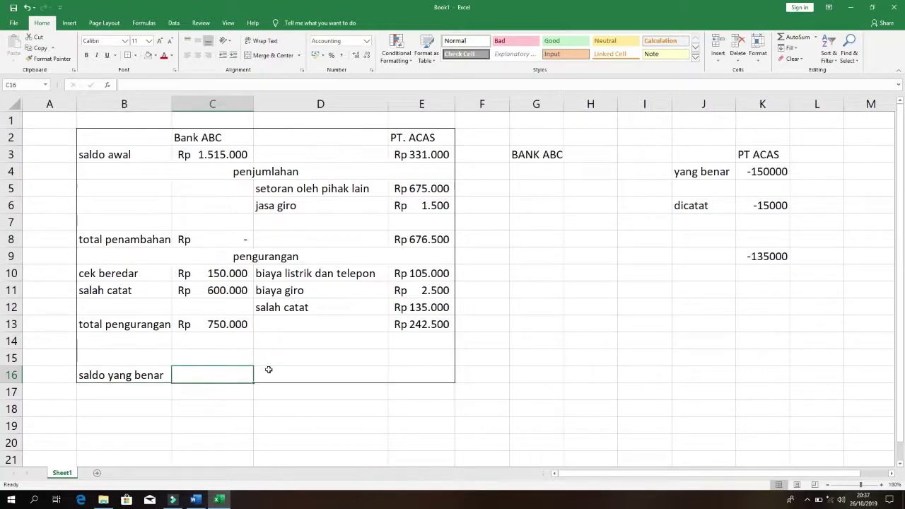
type("=")
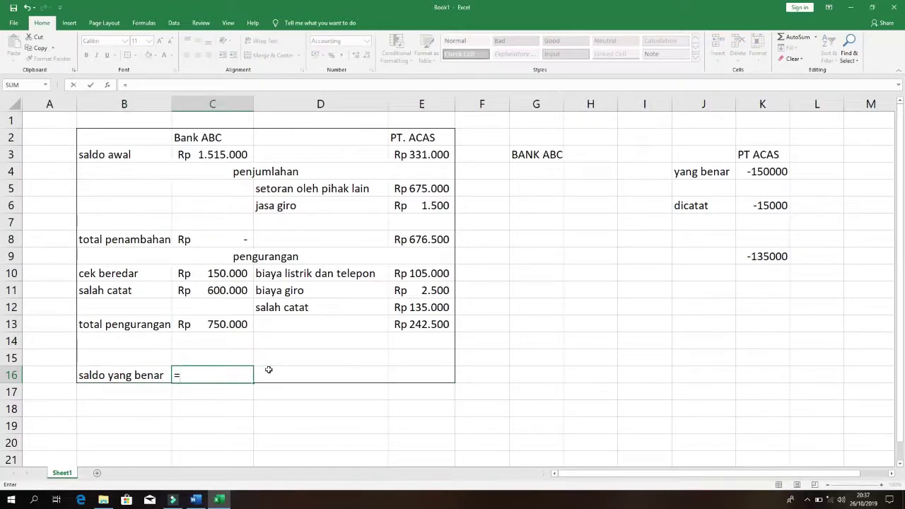
left_click(219, 155)
type("+")
left_click(236, 241)
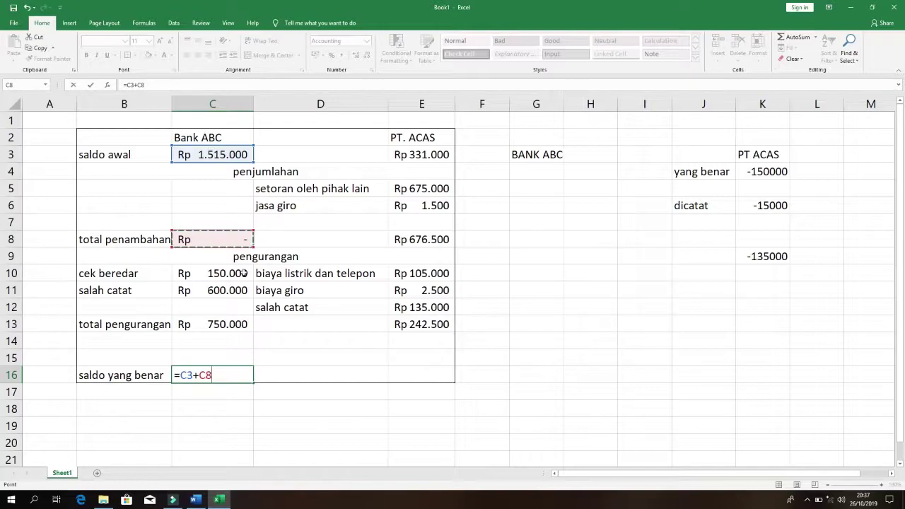
type("-")
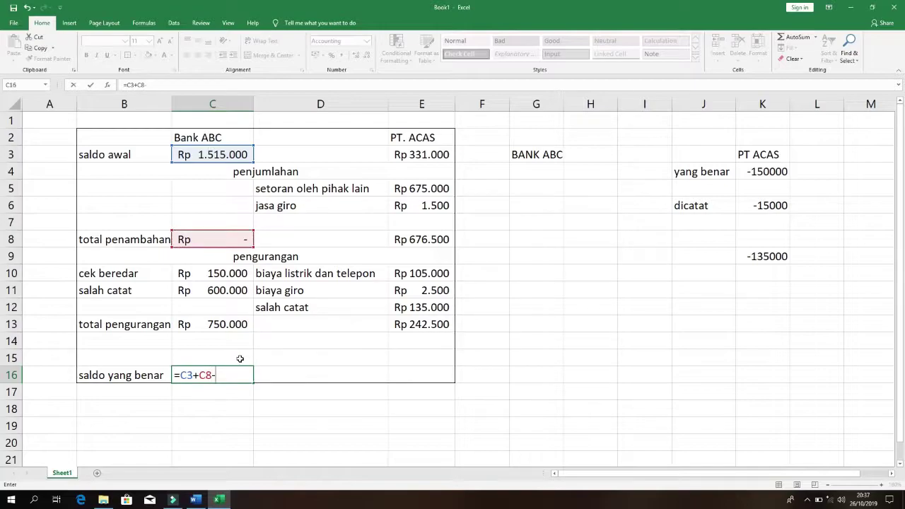
left_click(215, 329)
key("Return")
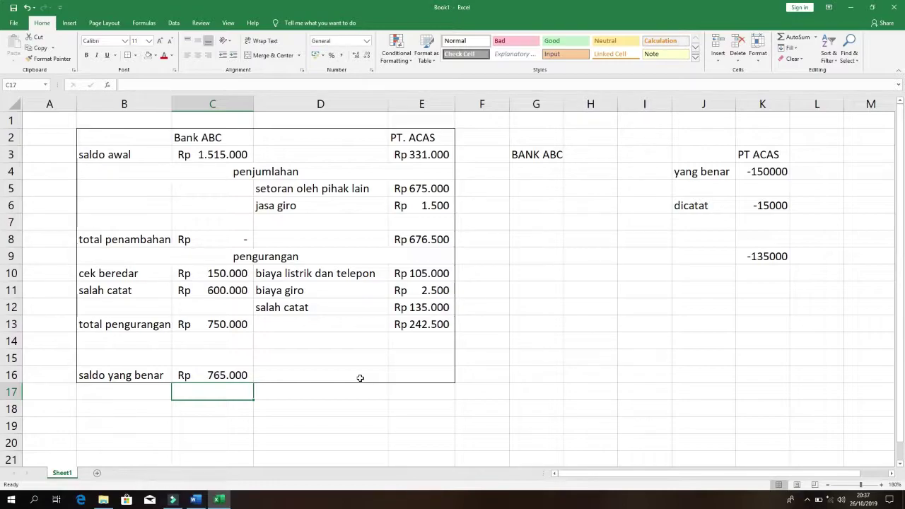
Calculate the PT. ACAS saldo yang benar in E16 with =E3+E8-E13 and compare it with the Bank ABC balance in C16.
left_click(409, 377)
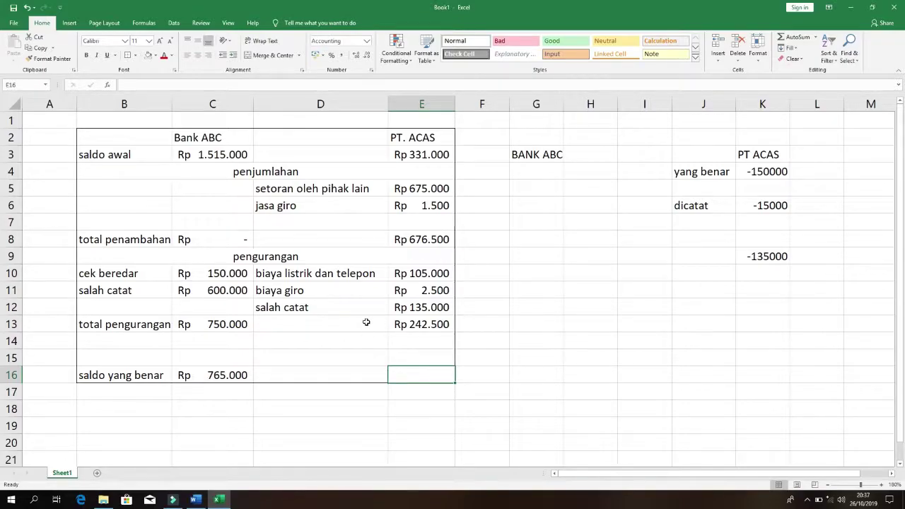
type("=")
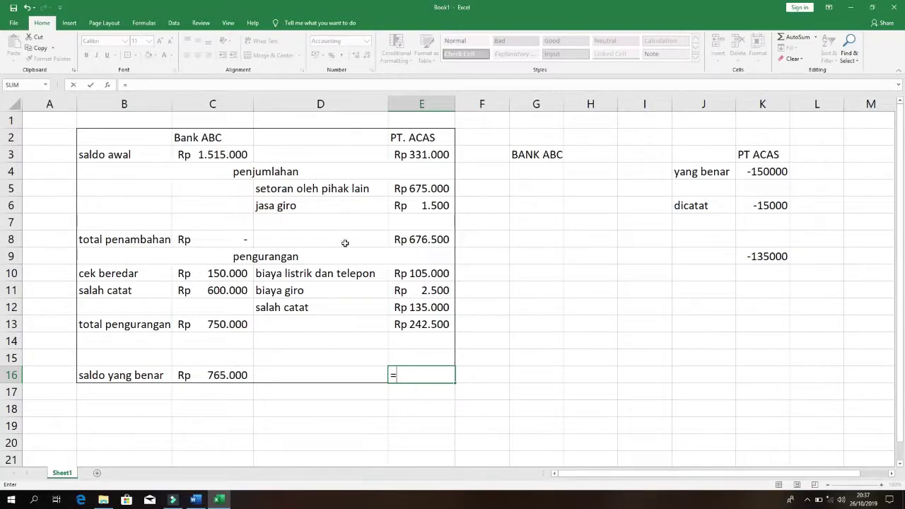
left_click(412, 155)
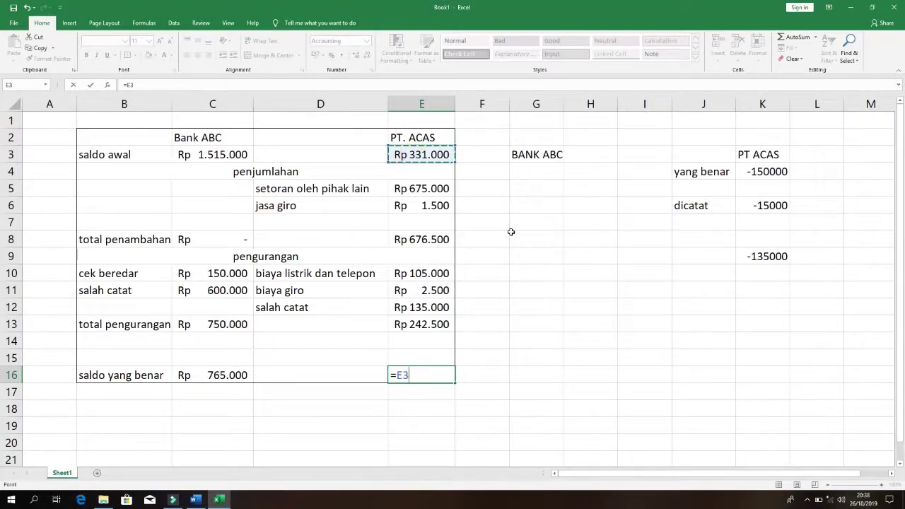
type("+")
left_click(436, 240)
type("-")
left_click(407, 326)
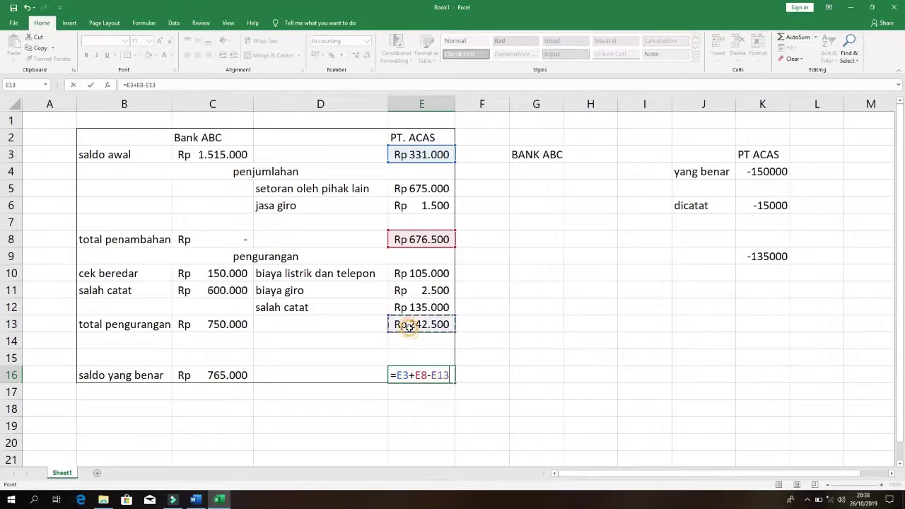
key("Return")
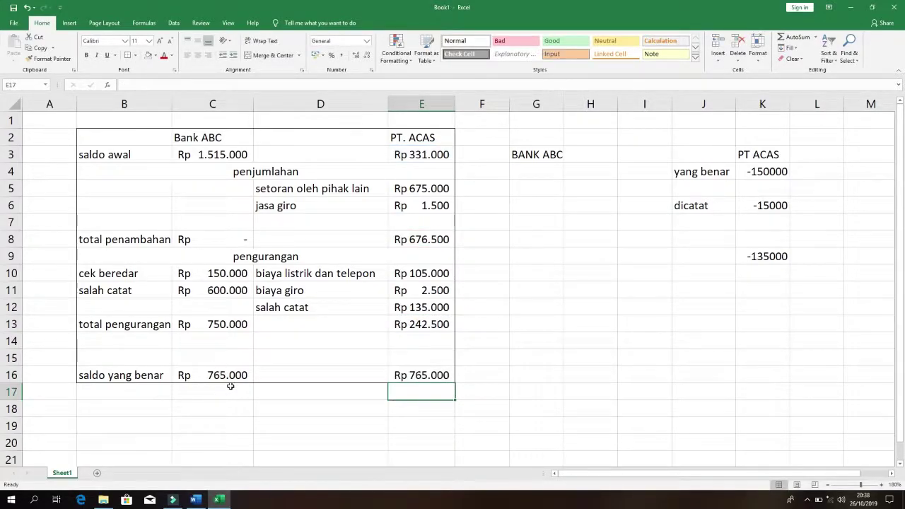
left_click_drag(226, 376, 443, 375)
Clear the side calculation in G3:L9 and switch to the problem text in Word.
left_click_drag(515, 152, 794, 248)
key("Delete")
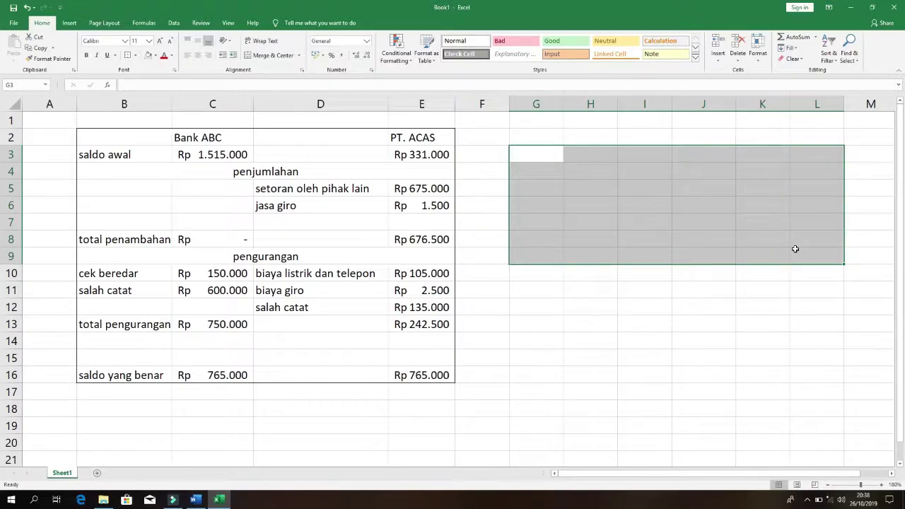
left_click(331, 375)
left_click(615, 361)
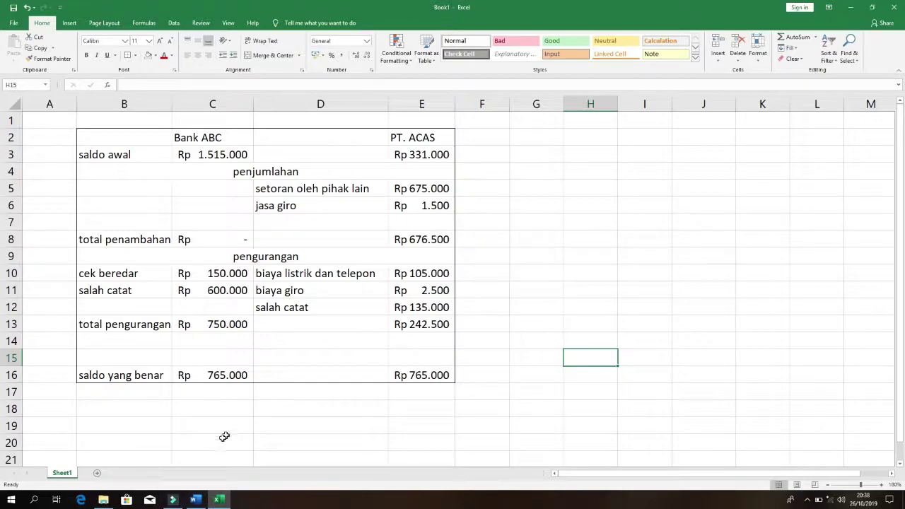
left_click(195, 500)
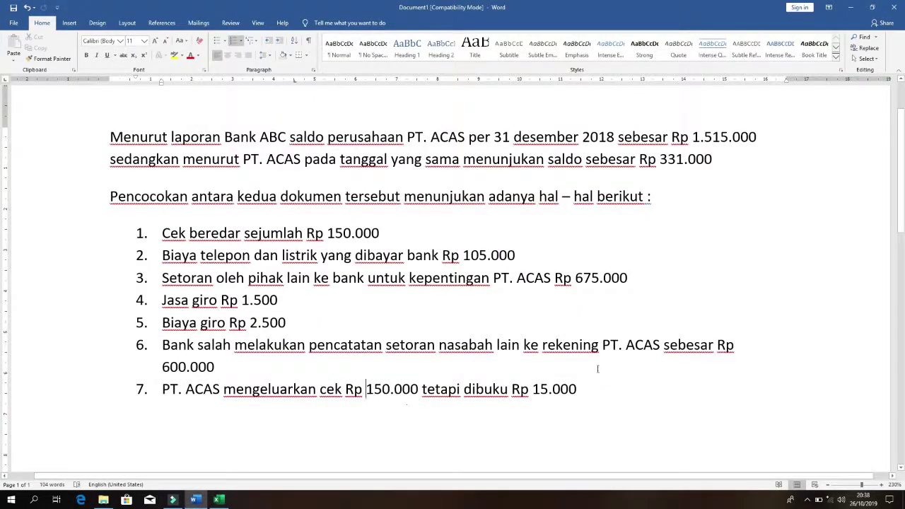